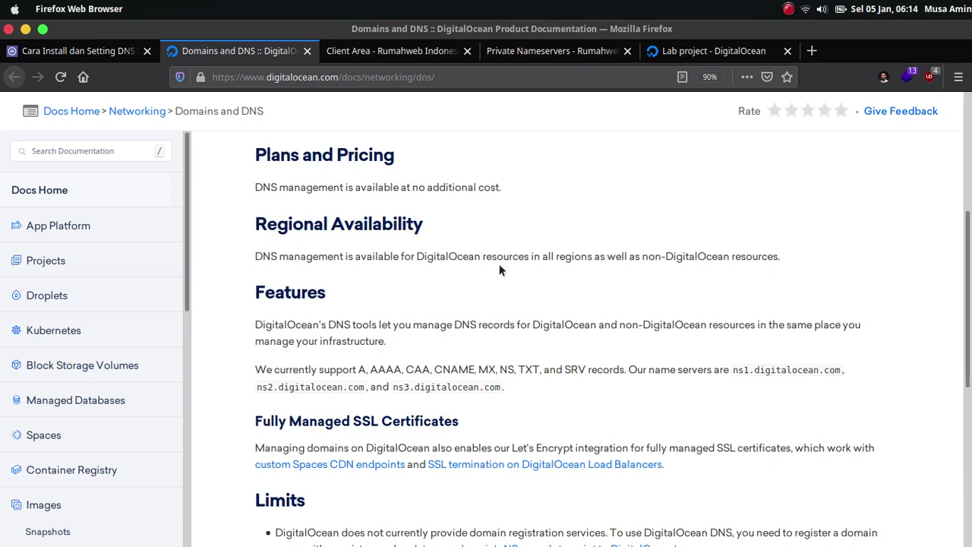
Examine the DigitalOcean Domains and DNS documentation, especially the name servers given in the Features section.
{"action": "scroll", "coordinate": [498, 266], "scroll_direction": "down", "scroll_amount": 1}
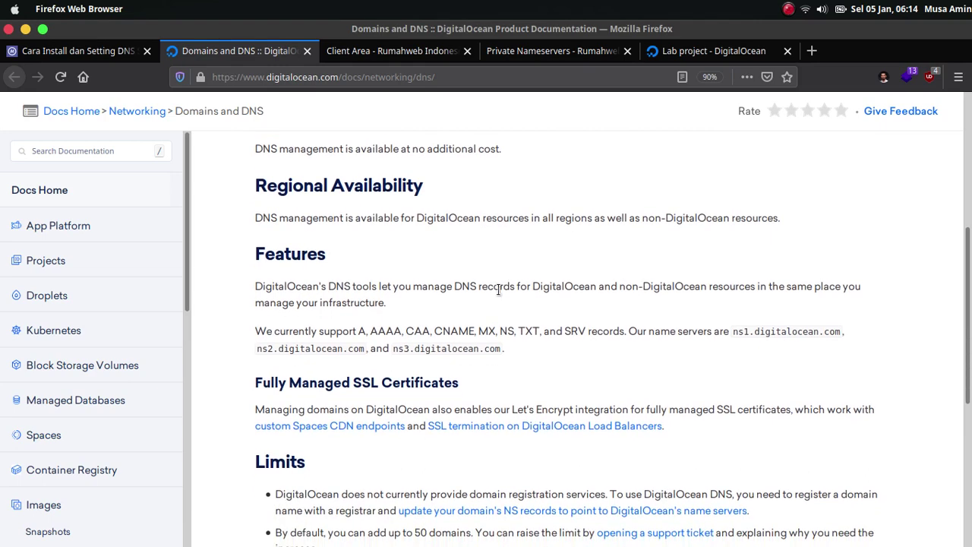
{"action": "scroll", "coordinate": [498, 289], "scroll_direction": "down", "scroll_amount": 1}
{"action": "scroll", "coordinate": [968, 330], "scroll_direction": "down", "scroll_amount": 1}
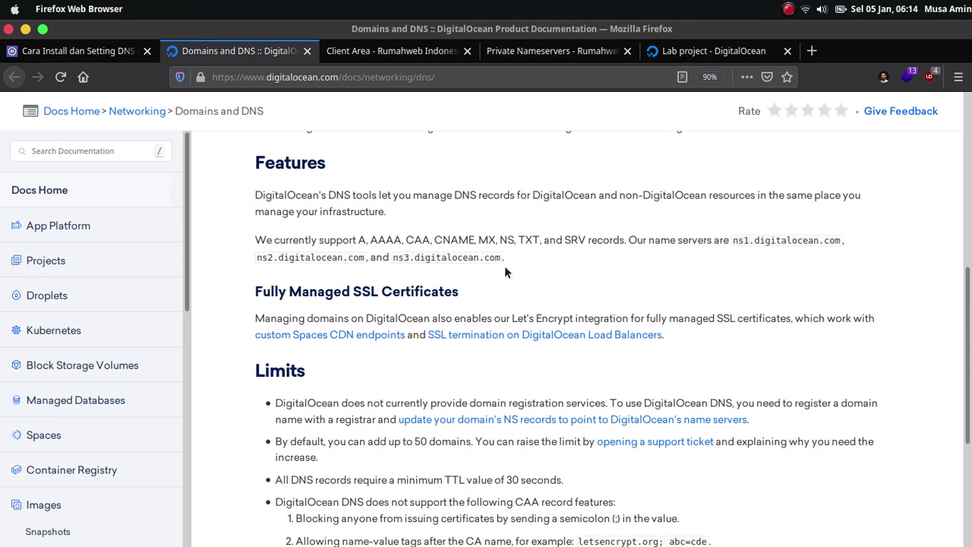
{"action": "scroll", "coordinate": [507, 272], "scroll_direction": "up", "scroll_amount": 5}
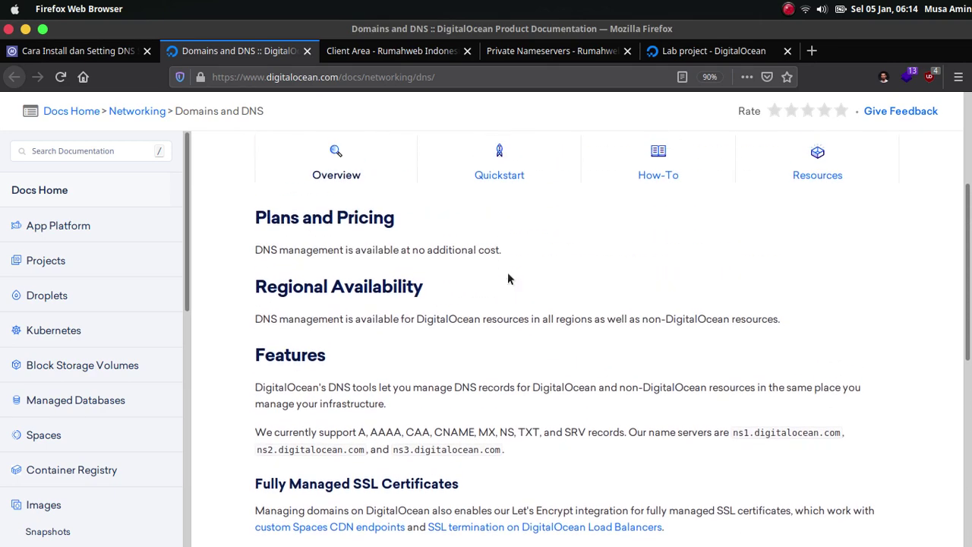
{"action": "scroll", "coordinate": [835, 296], "scroll_direction": "down", "scroll_amount": 1}
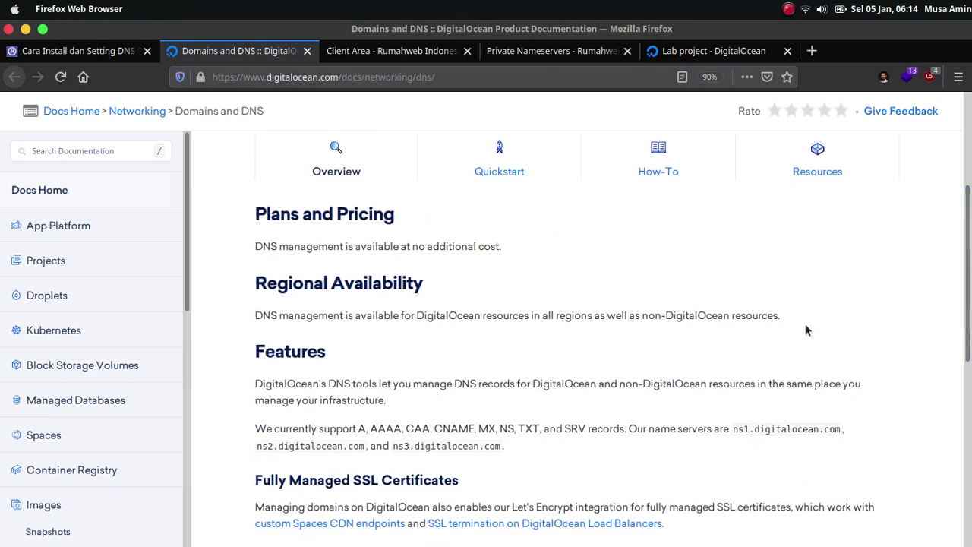
{"action": "scroll", "coordinate": [803, 319], "scroll_direction": "down", "scroll_amount": 1}
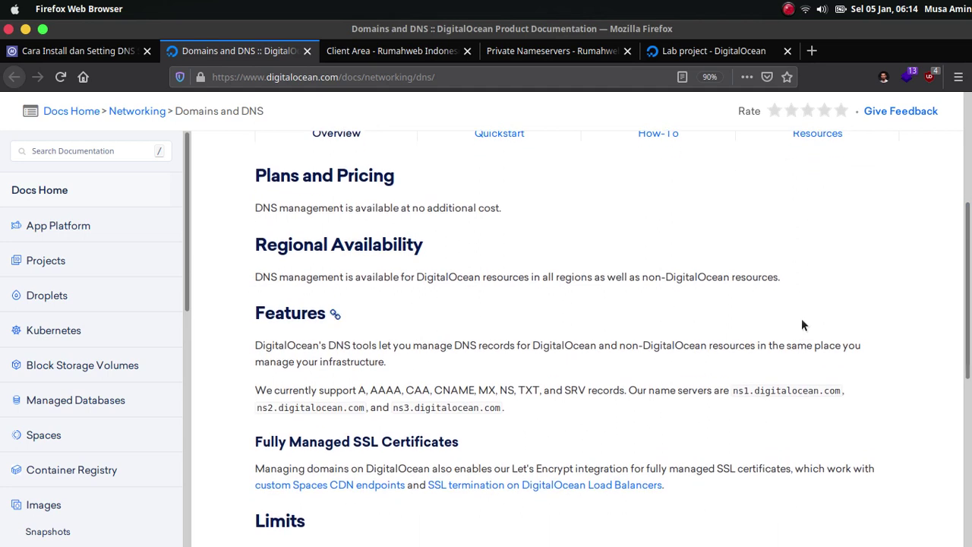
{"action": "mouse_move", "coordinate": [738, 390]}
{"action": "left_mouse_down"}
{"action": "mouse_move", "coordinate": [773, 391]}
{"action": "mouse_move", "coordinate": [755, 391]}
{"action": "left_mouse_up"}
{"action": "left_click", "coordinate": [818, 393]}
{"action": "scroll", "coordinate": [583, 382], "scroll_direction": "up", "scroll_amount": 1}
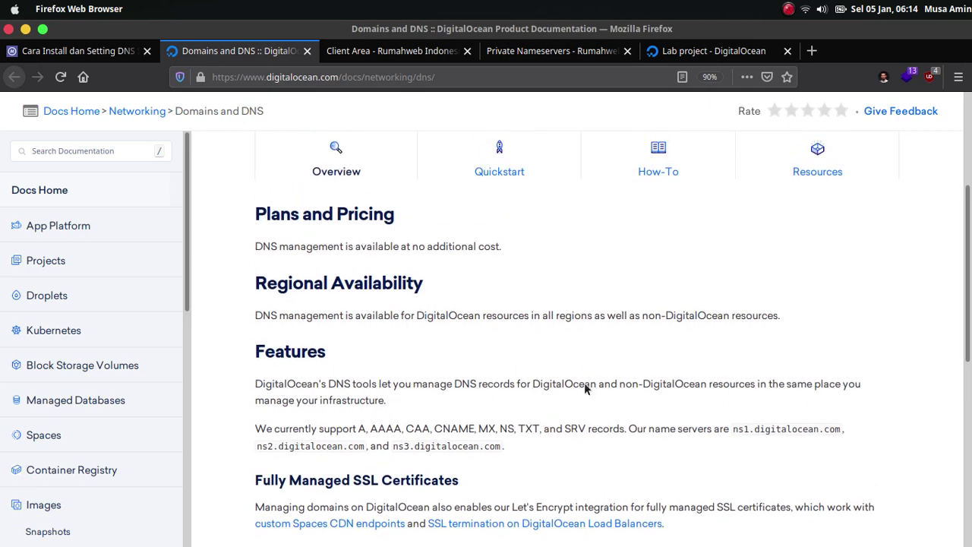
Open the domain's nameserver settings in the Rumahweb client area.
{"action": "left_click", "coordinate": [400, 54]}
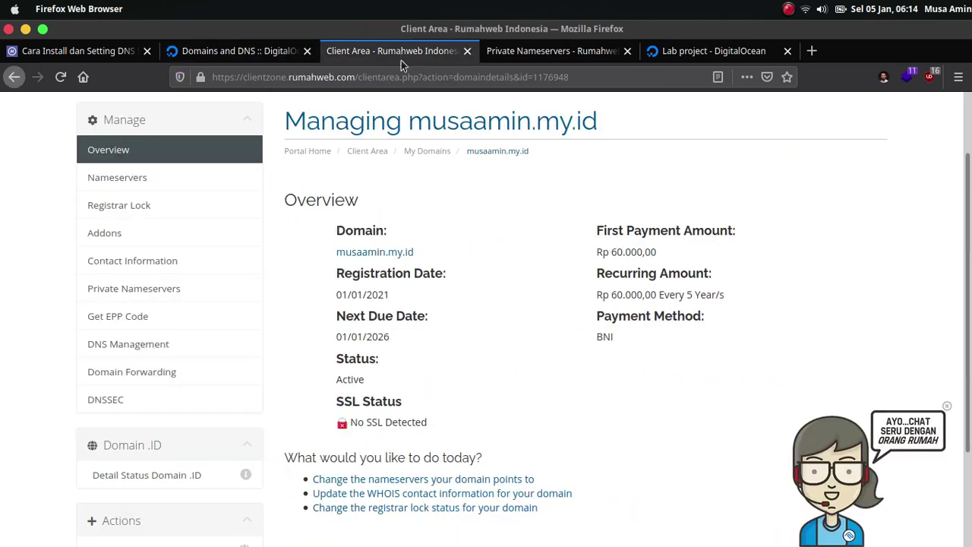
{"action": "left_click", "coordinate": [182, 180]}
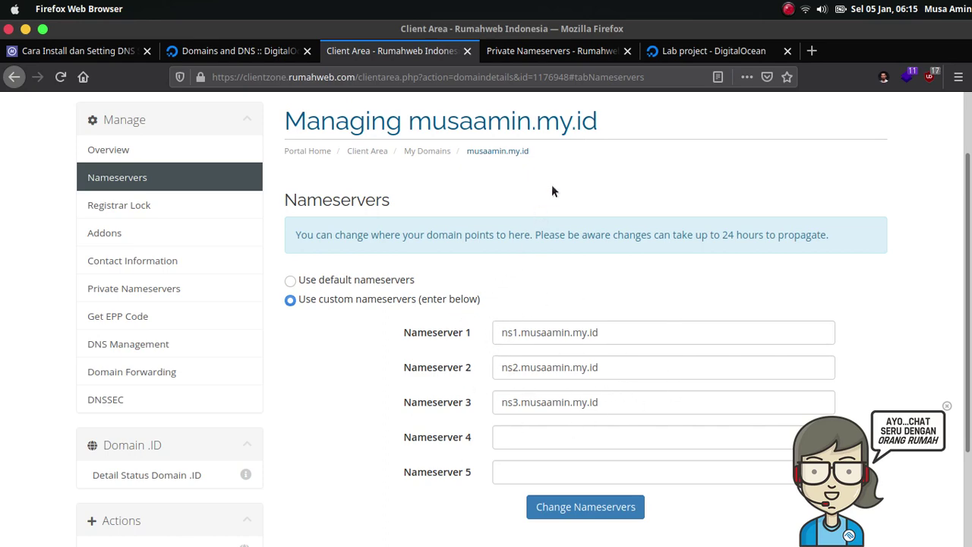
Return to the DigitalOcean documentation and review the default name server hostnames under Features.
{"action": "left_click", "coordinate": [255, 53]}
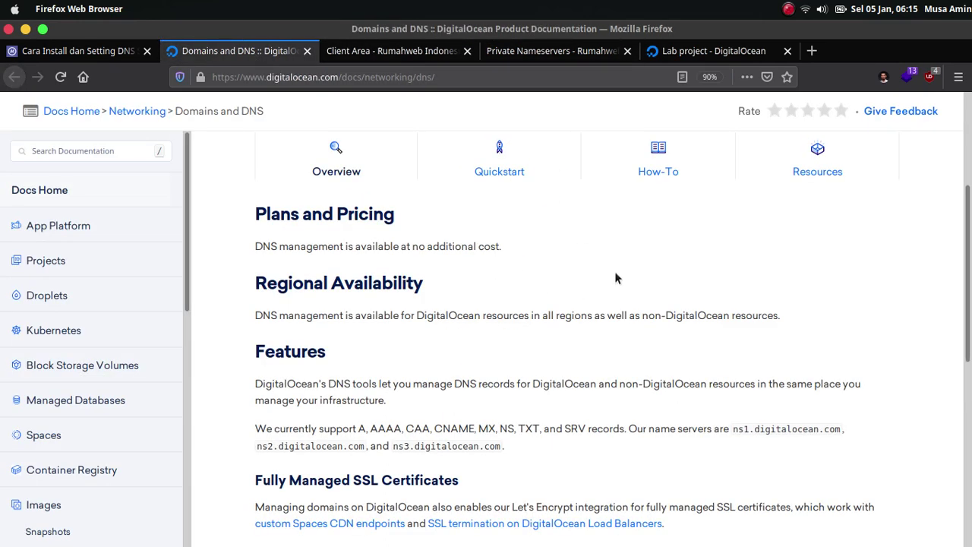
{"action": "left_click_drag", "start_coordinate": [732, 431], "coordinate": [843, 432]}
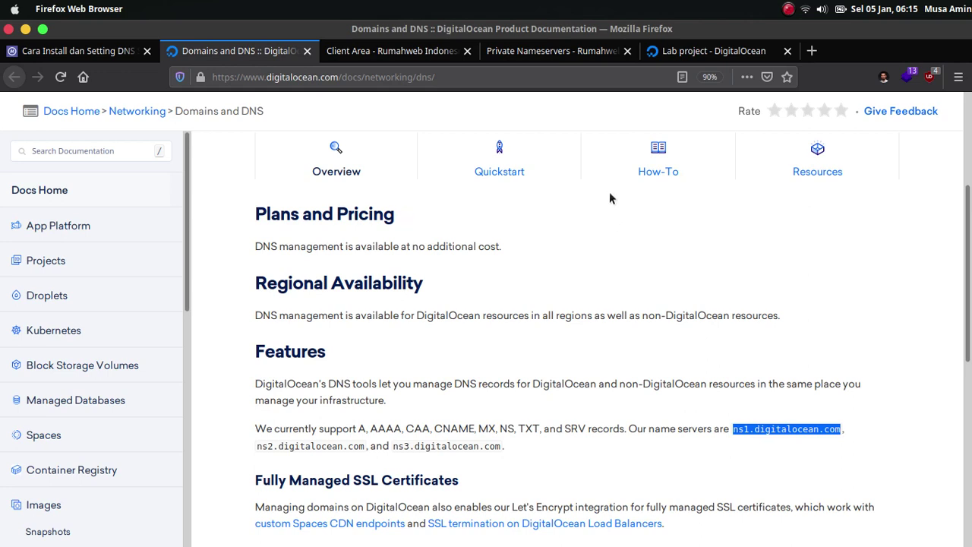
{"action": "left_click", "coordinate": [594, 314]}
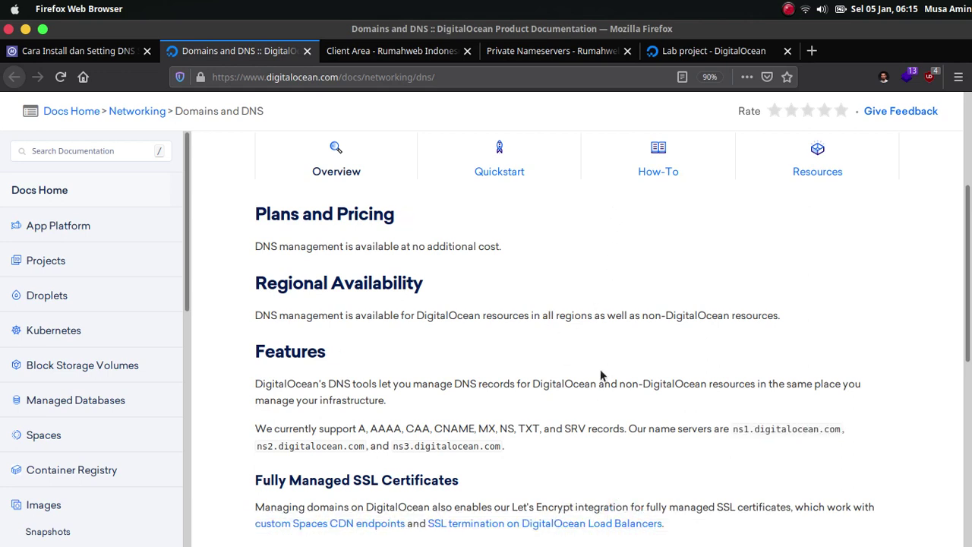
{"action": "scroll", "coordinate": [577, 334], "scroll_direction": "down", "scroll_amount": 2}
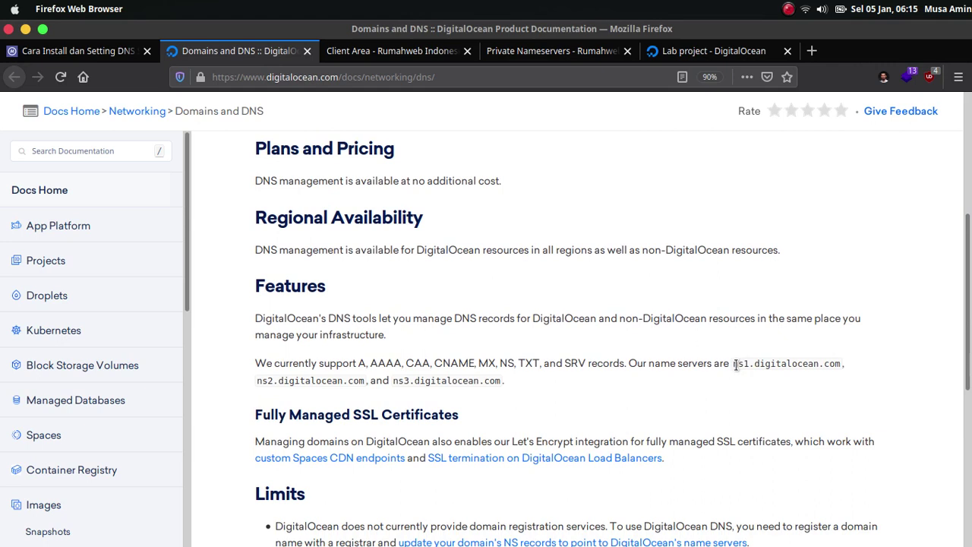
{"action": "double_click", "coordinate": [742, 363]}
{"action": "left_click", "coordinate": [510, 386]}
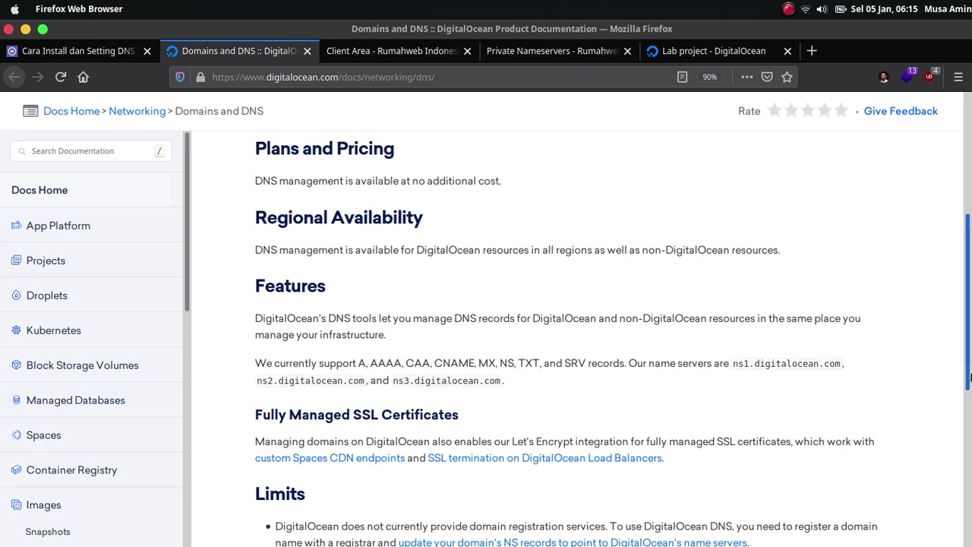
{"action": "scroll", "coordinate": [524, 405], "scroll_direction": "up", "scroll_amount": 3}
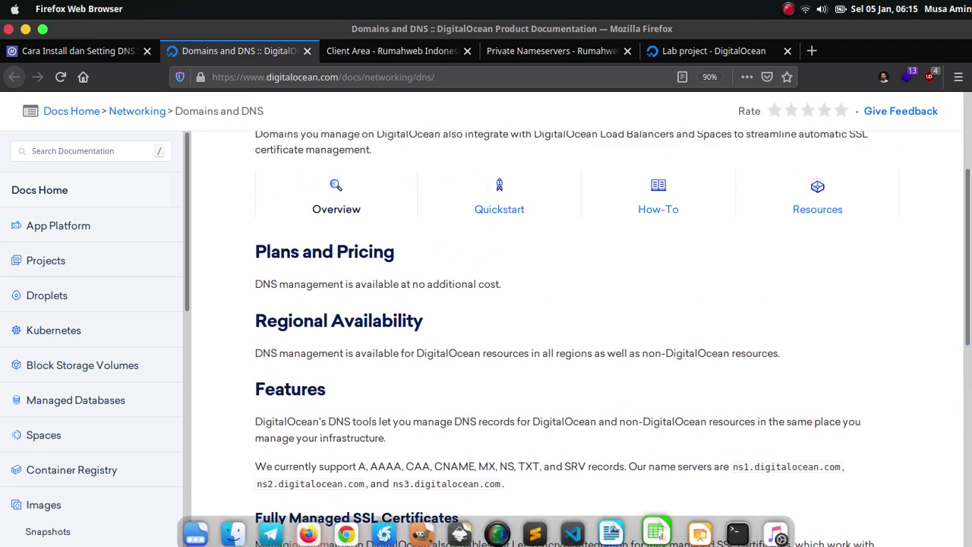
Switch to the terminal, clear it, ping ns1.digitalocean.com to find its IP address, and stop the ping.
{"action": "left_click", "coordinate": [736, 534]}
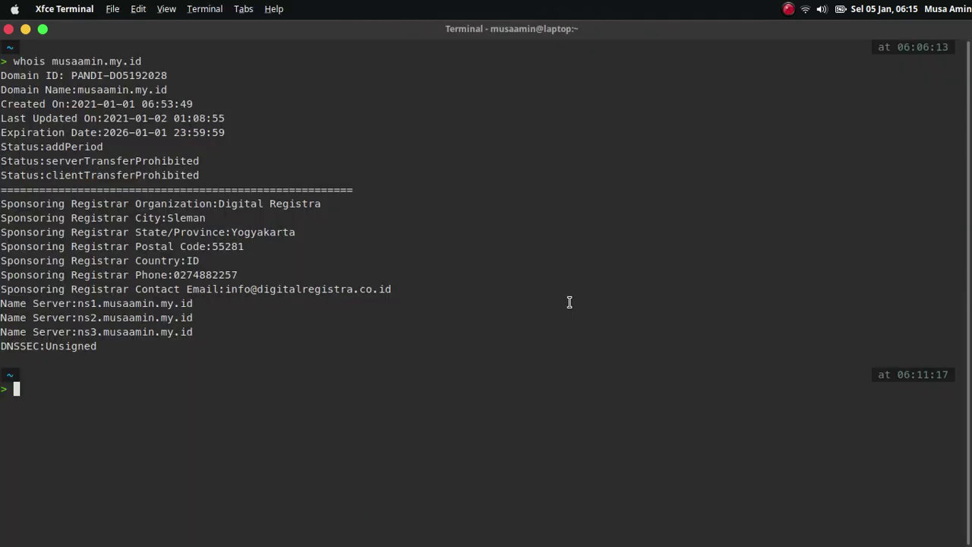
{"action": "key", "text": "ctrl+l"}
{"action": "type", "text": "ping "}
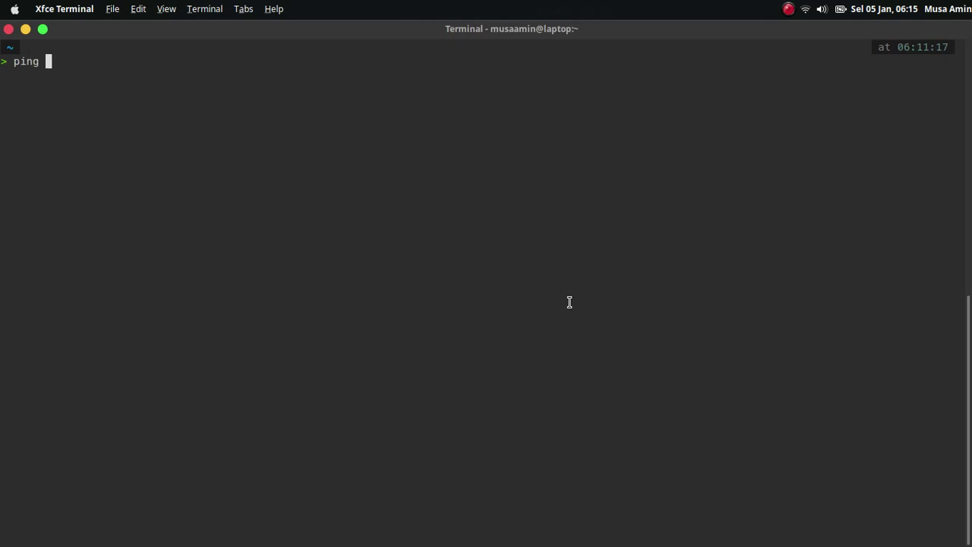
{"action": "type", "text": "ns1.digital"}
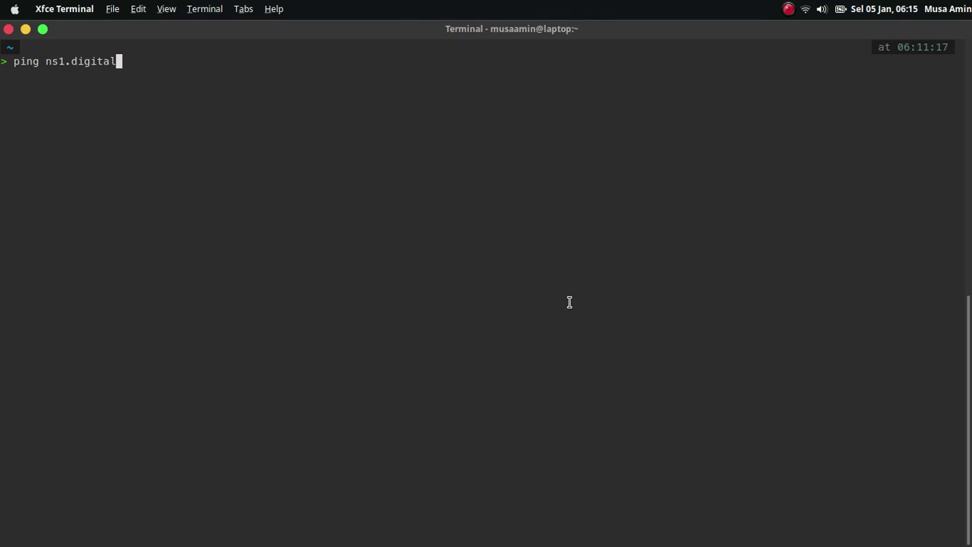
{"action": "type", "text": "ocean.com"}
{"action": "key", "text": "Return"}
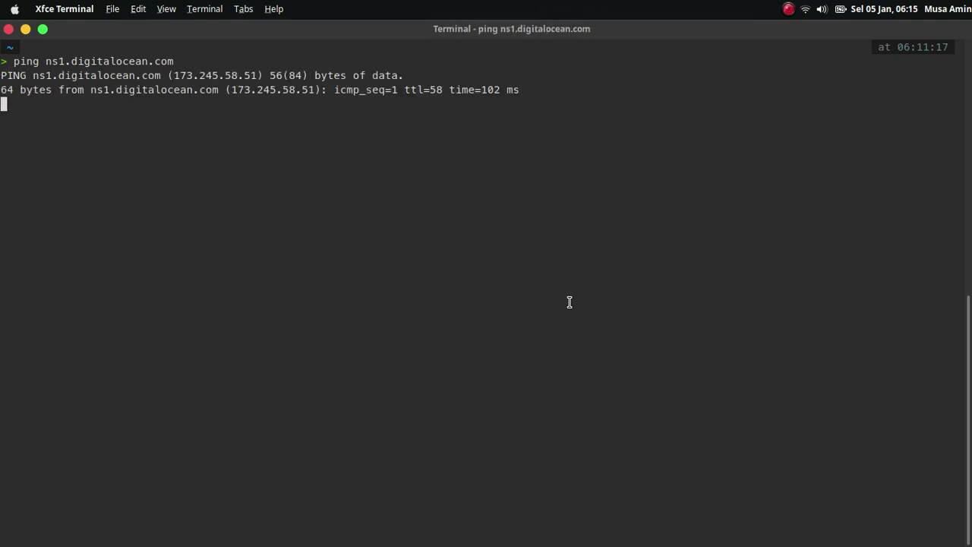
{"action": "key", "text": "ctrl+c"}
Ping ns2.digitalocean.com by editing the previous command, and stop it after a couple of replies.
{"action": "key", "text": "Up"}
{"action": "key", "text": "Left"}
{"action": "key", "text": "Left"}
{"action": "key", "text": "Left"}
{"action": "key", "text": "Left"}
{"action": "key", "text": "Left"}
{"action": "key", "text": "Left"}
{"action": "key", "text": "Left"}
{"action": "key", "text": "Left"}
{"action": "key", "text": "Left"}
{"action": "key", "text": "Left"}
{"action": "key", "text": "Left"}
{"action": "key", "text": "Left"}
{"action": "key", "text": "Left"}
{"action": "key", "text": "Left"}
{"action": "key", "text": "Left"}
{"action": "key", "text": "Left"}
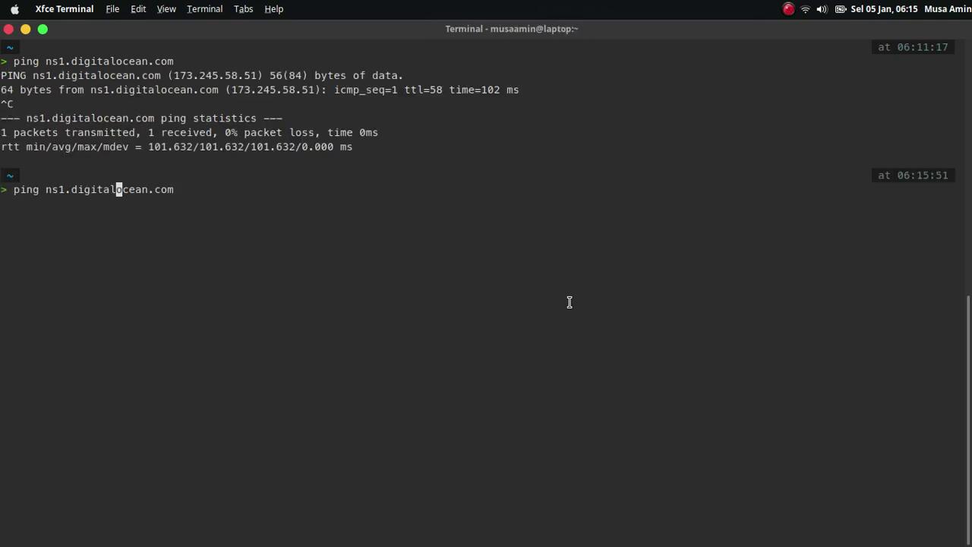
{"action": "key", "text": "BackSpace"}
{"action": "type", "text": "2"}
{"action": "key", "text": "Return"}
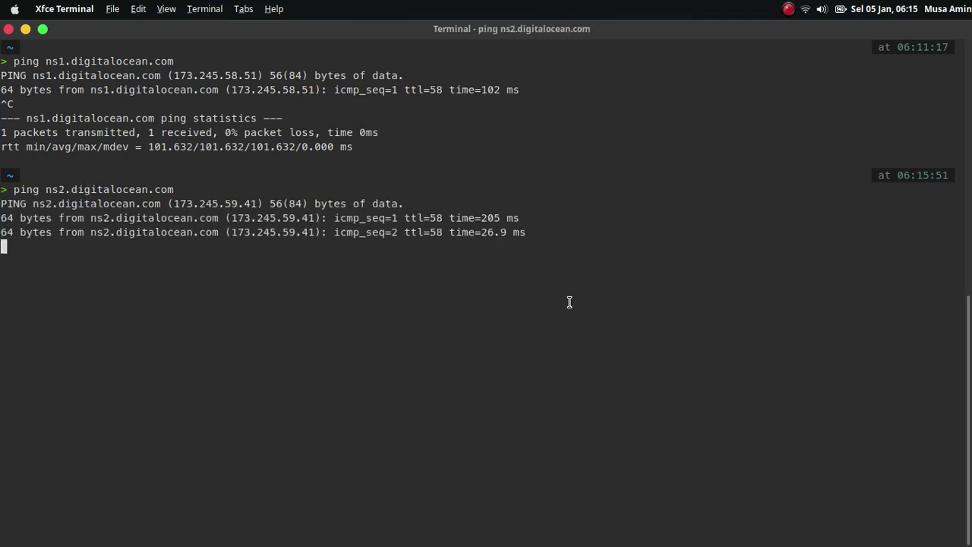
{"action": "key", "text": "ctrl+c"}
Ping ns3.digitalocean.com by editing the previous command, and stop it once replies arrive.
{"action": "key", "text": "Up"}
{"action": "key", "text": "Left"}
{"action": "key", "text": "Left"}
{"action": "key", "text": "Left"}
{"action": "key", "text": "Left"}
{"action": "key", "text": "Left"}
{"action": "key", "text": "Left"}
{"action": "key", "text": "Left"}
{"action": "key", "text": "Left"}
{"action": "key", "text": "Left"}
{"action": "key", "text": "Left"}
{"action": "key", "text": "Left"}
{"action": "key", "text": "Left"}
{"action": "key", "text": "Left"}
{"action": "key", "text": "Left"}
{"action": "key", "text": "Left"}
{"action": "key", "text": "Left"}
{"action": "key", "text": "Left"}
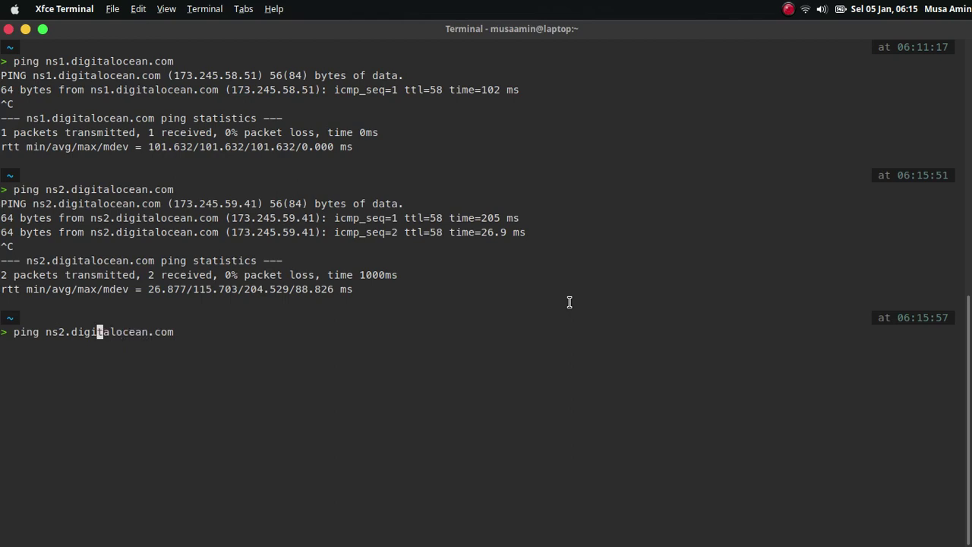
{"action": "key", "text": "BackSpace"}
{"action": "type", "text": "3"}
{"action": "key", "text": "Return"}
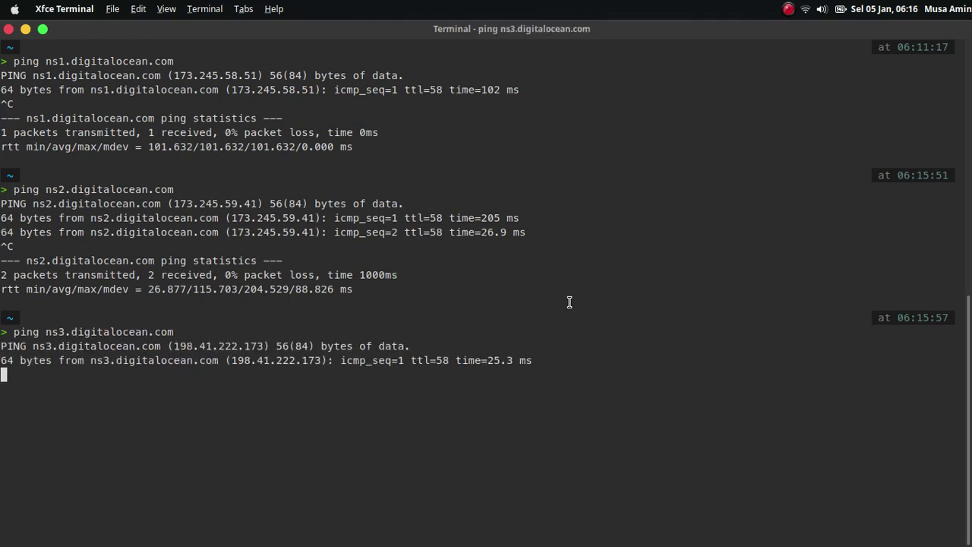
{"action": "key", "text": "ctrl+c"}
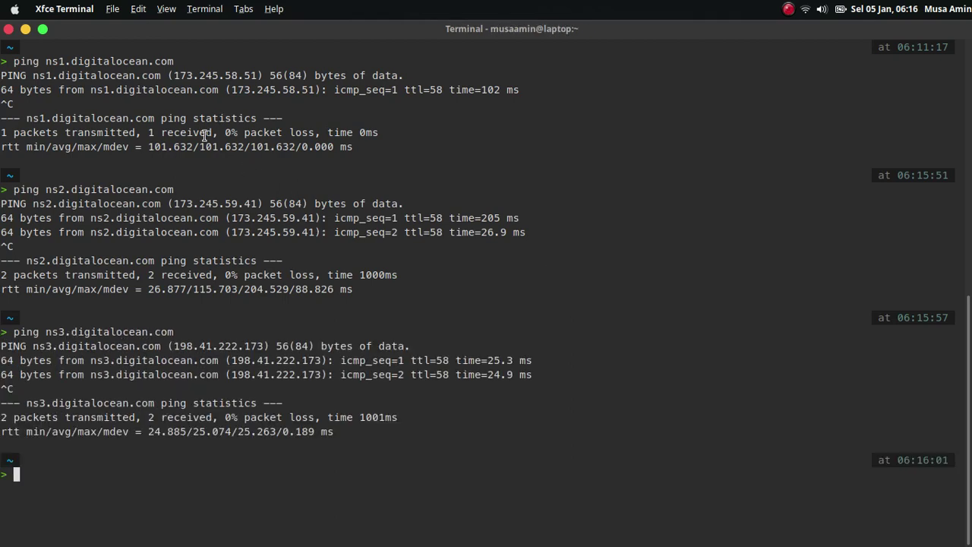
Highlight in turn the IP addresses resolved for ns1, ns2 and ns3 in the ping output.
{"action": "double_click", "coordinate": [195, 75]}
{"action": "double_click", "coordinate": [235, 204]}
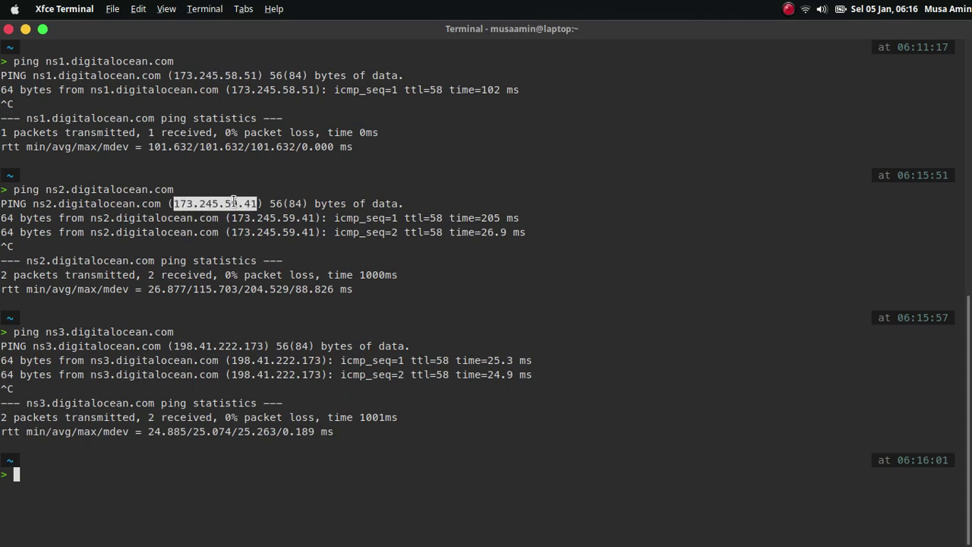
{"action": "double_click", "coordinate": [253, 346]}
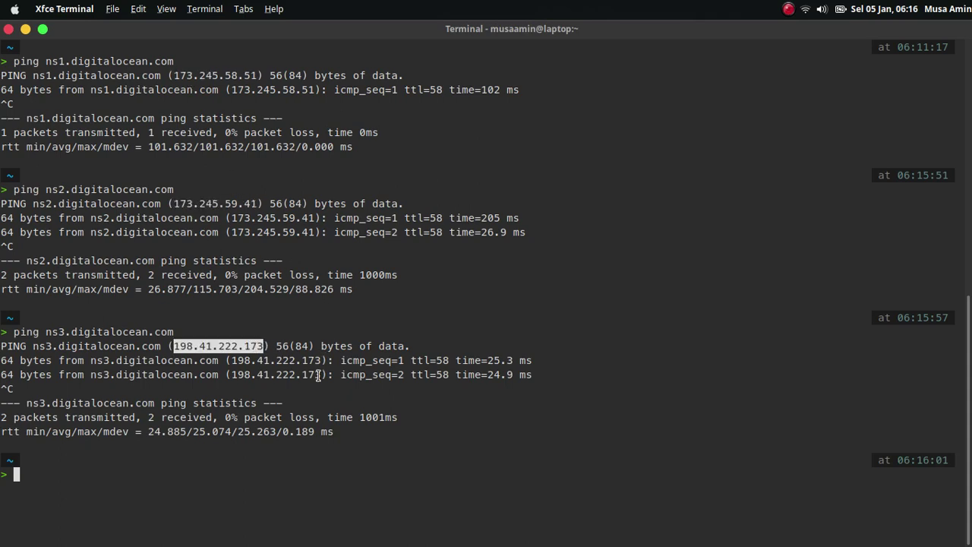
{"action": "left_click", "coordinate": [385, 351]}
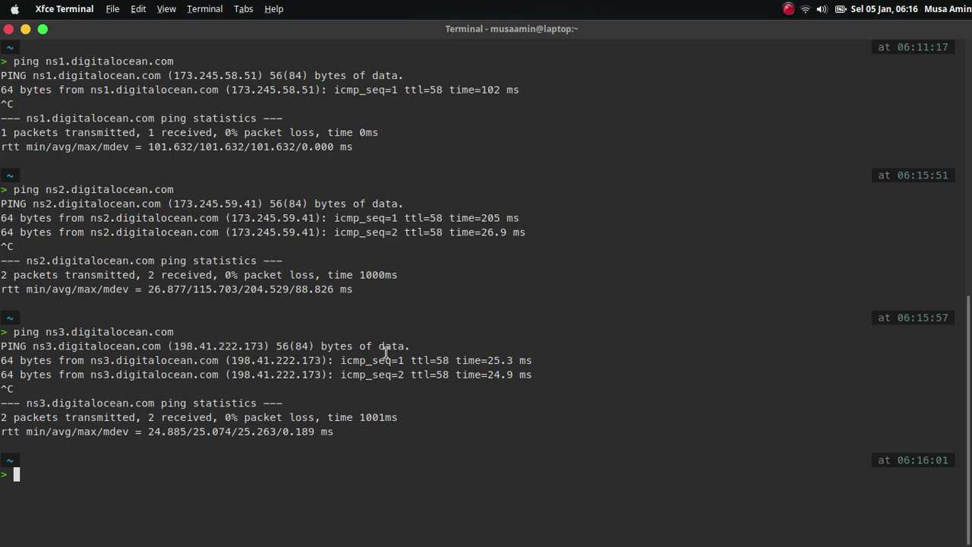
Switch to Firefox and compare the domain's private nameserver list with its custom nameserver settings.
{"action": "mouse_move", "coordinate": [357, 536]}
{"action": "left_click", "coordinate": [321, 534]}
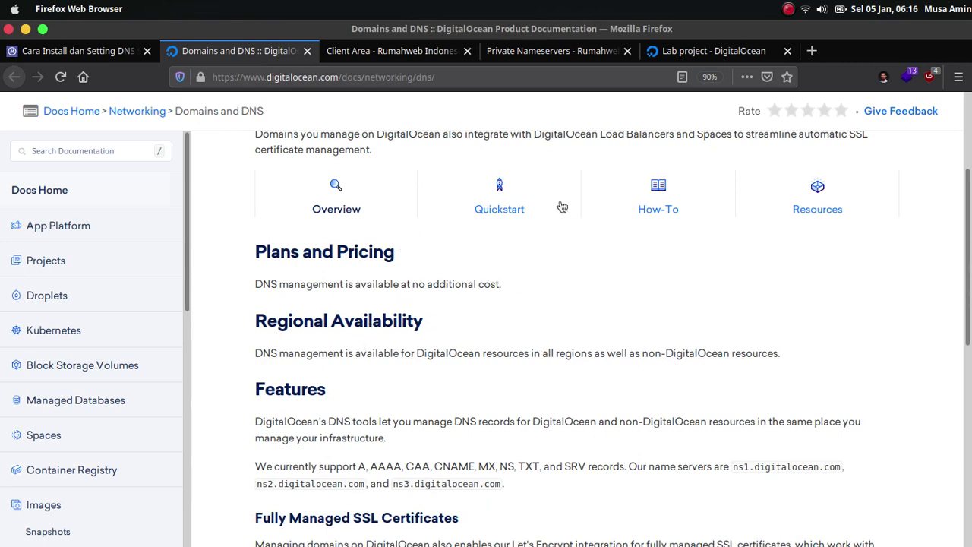
{"action": "left_click", "coordinate": [540, 60]}
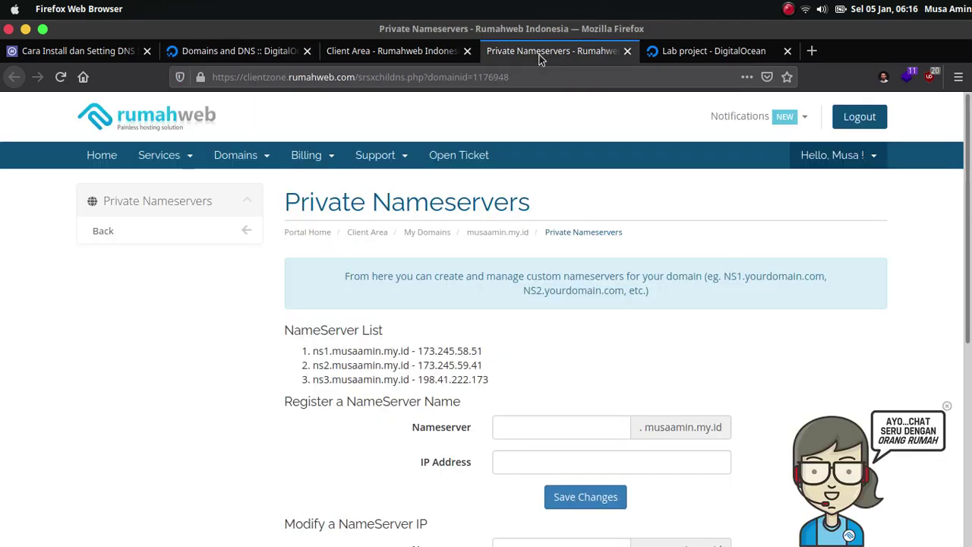
{"action": "left_click", "coordinate": [387, 50]}
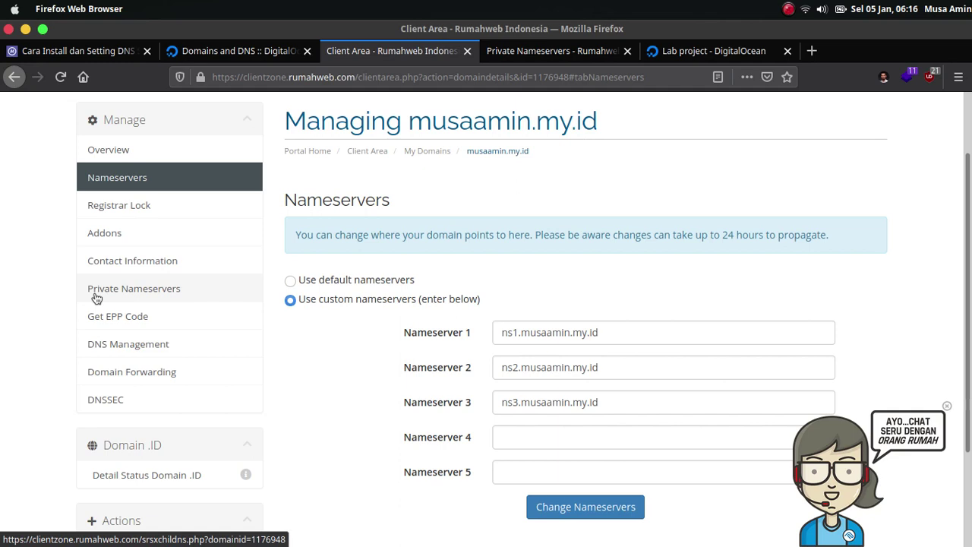
{"action": "left_click", "coordinate": [510, 53]}
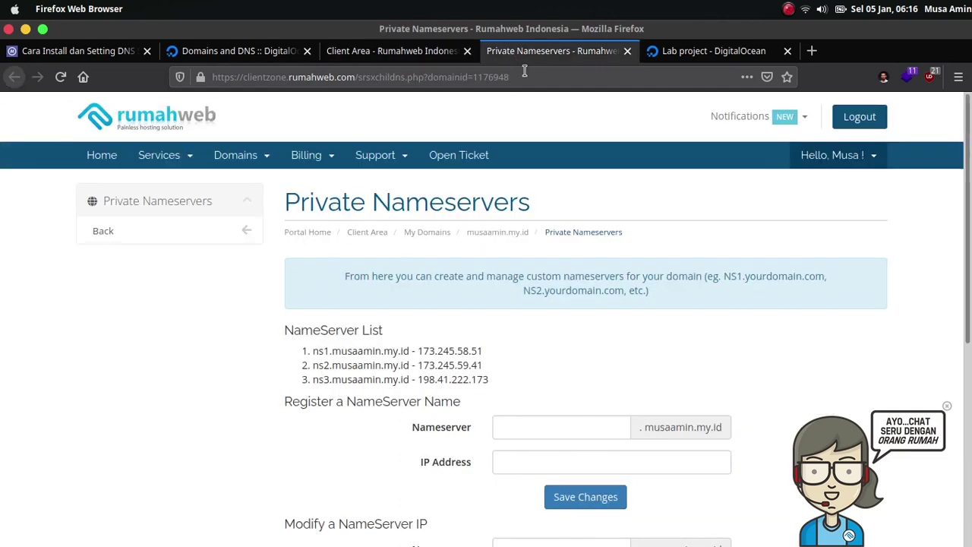
Dismiss the chat assistant pop-up covering the Private Nameservers page.
{"action": "left_click", "coordinate": [949, 410]}
{"action": "scroll", "coordinate": [927, 354], "scroll_direction": "down", "scroll_amount": 3}
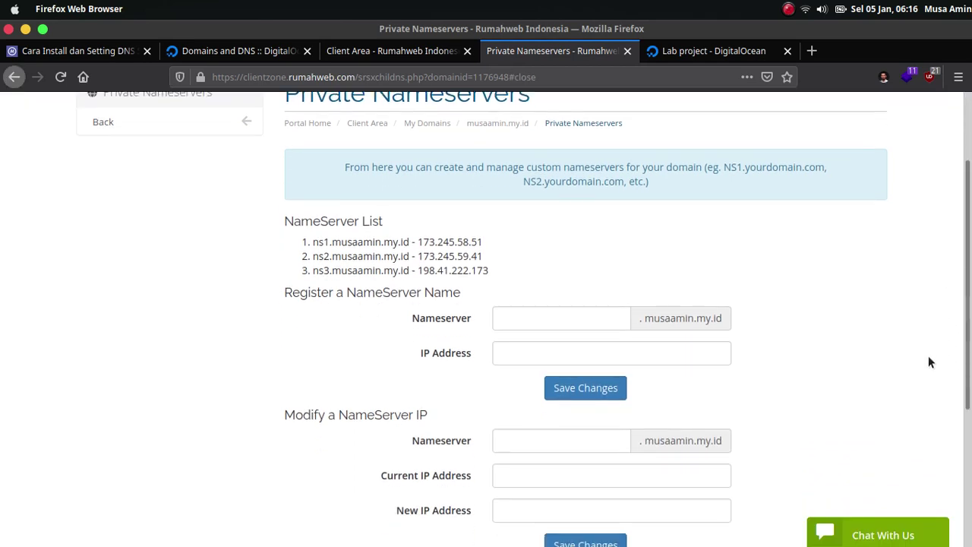
{"action": "scroll", "coordinate": [416, 303], "scroll_direction": "down", "scroll_amount": 2}
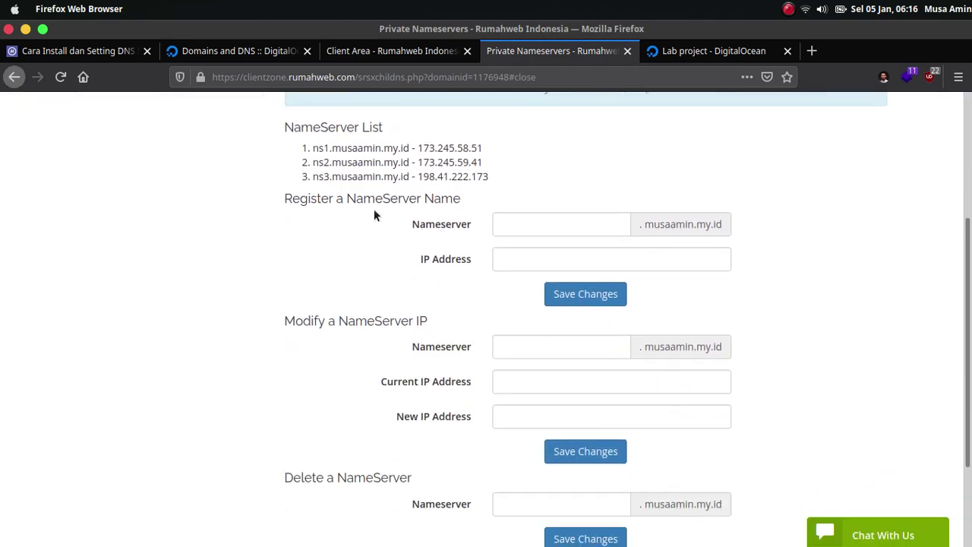
{"action": "left_click", "coordinate": [528, 224]}
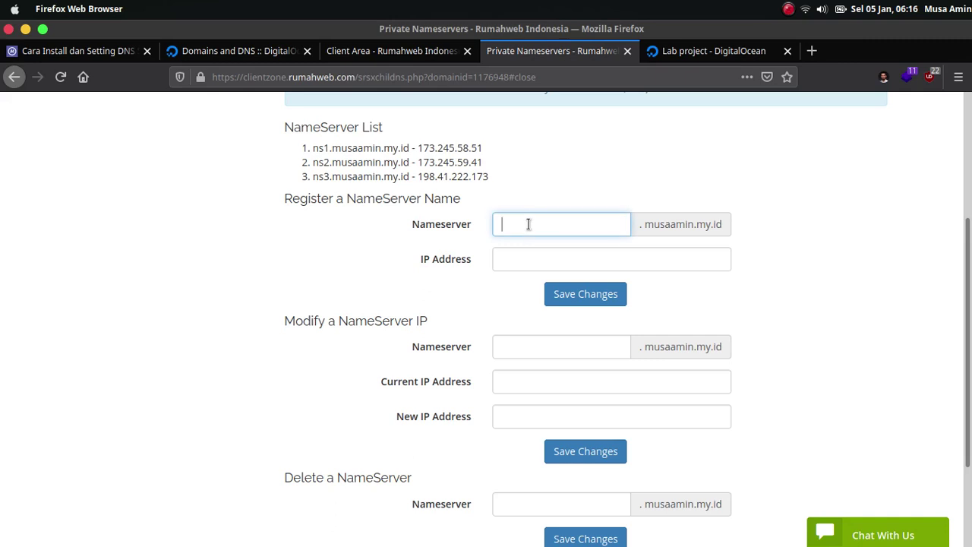
{"action": "type", "text": "ns1"}
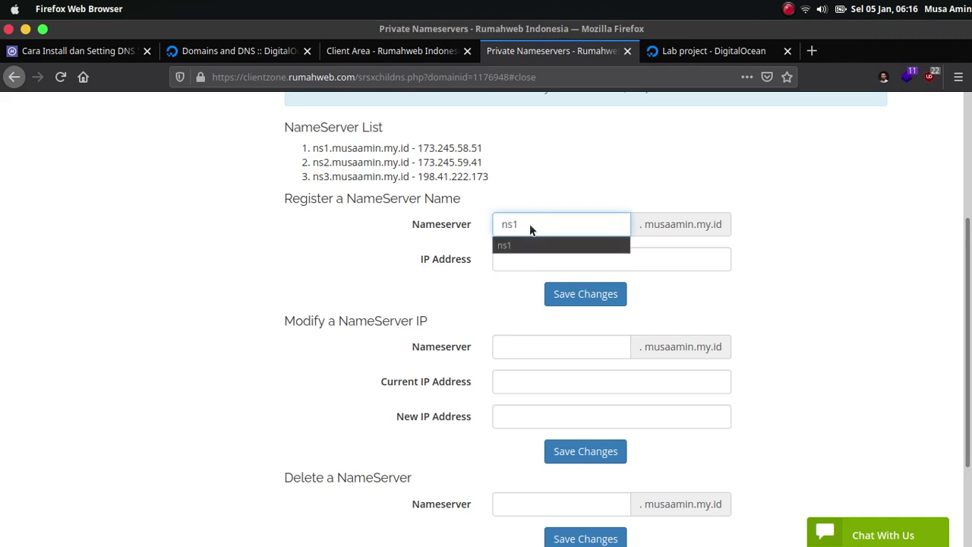
{"action": "key", "text": "BackSpace"}
{"action": "key", "text": "BackSpace"}
{"action": "key", "text": "BackSpace"}
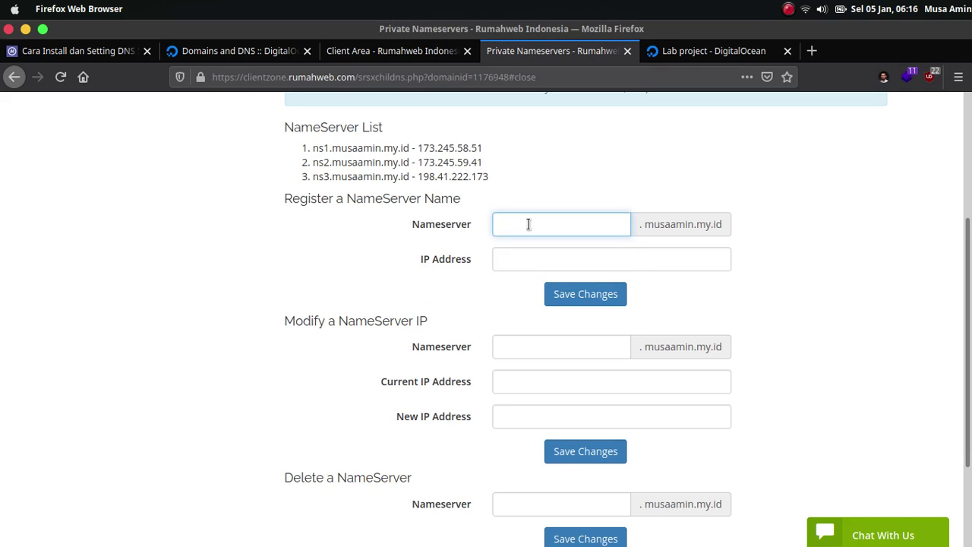
{"action": "type", "text": "dns1"}
{"action": "double_click", "coordinate": [527, 224]}
{"action": "key", "text": "BackSpace"}
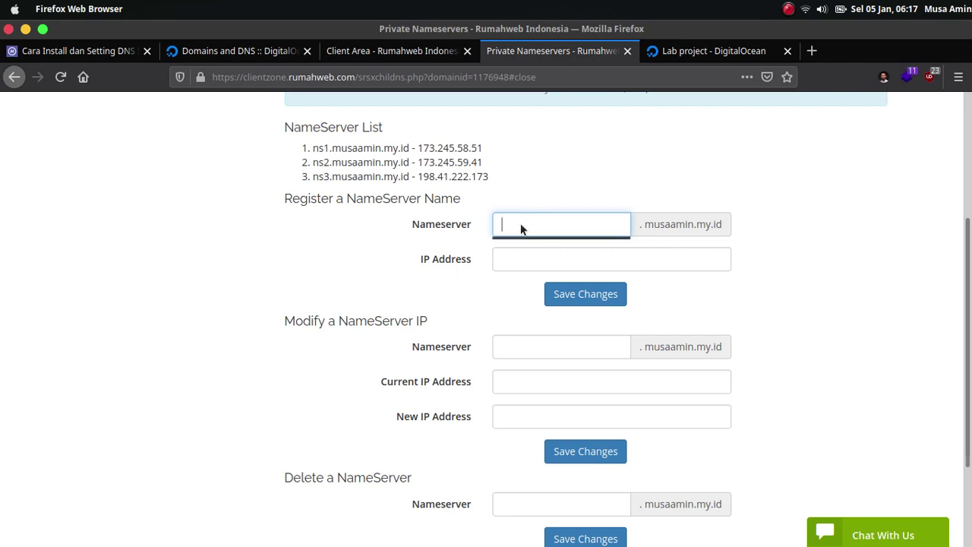
{"action": "left_click", "coordinate": [520, 224]}
{"action": "left_click", "coordinate": [477, 255]}
{"action": "left_click", "coordinate": [511, 261]}
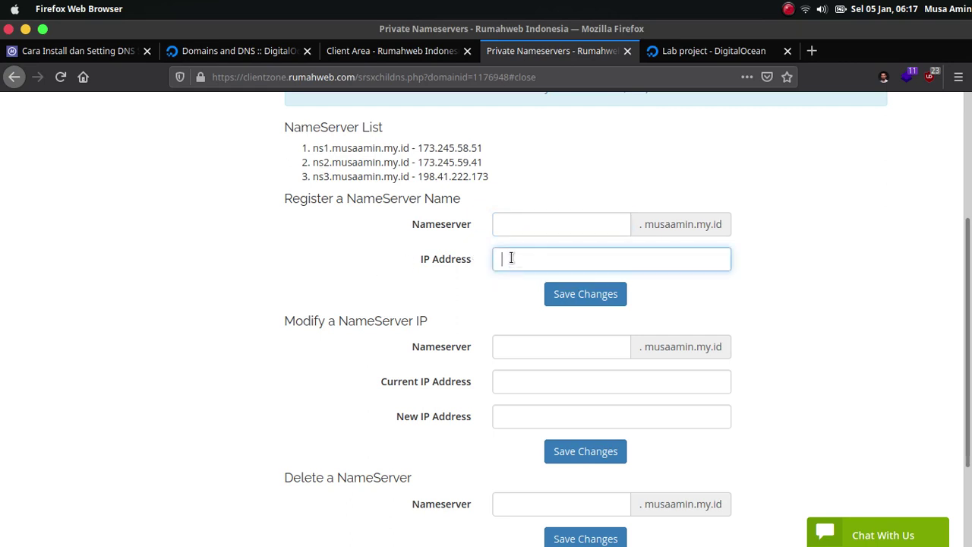
{"action": "double_click", "coordinate": [455, 149]}
{"action": "left_click", "coordinate": [457, 156]}
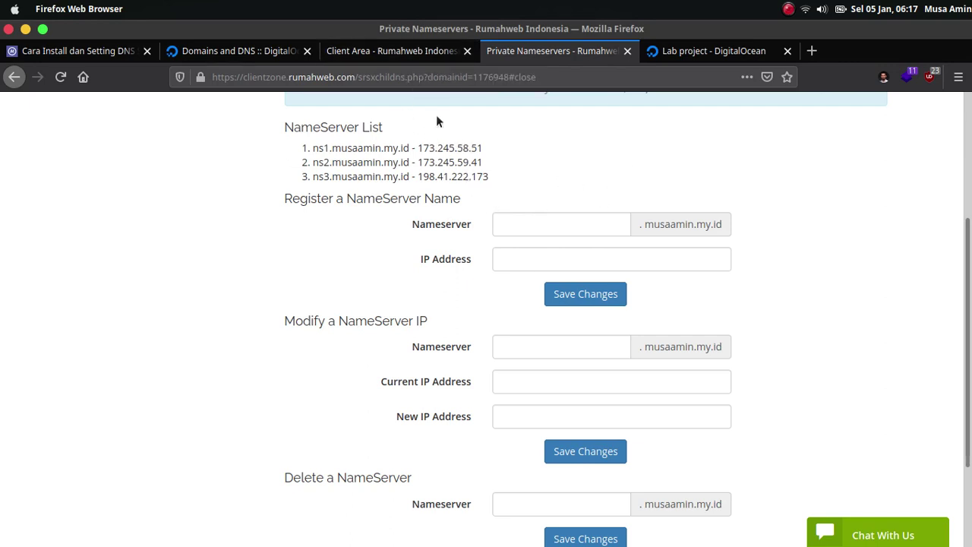
Review the domain's three custom nameserver entries and the propagation notice in the Rumahweb client area.
{"action": "left_click", "coordinate": [392, 59]}
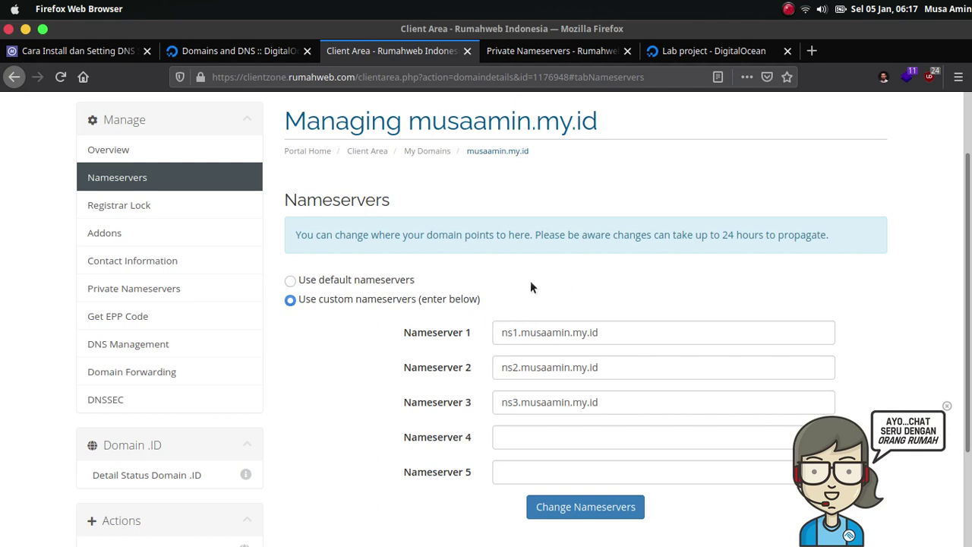
{"action": "scroll", "coordinate": [607, 227], "scroll_direction": "down", "scroll_amount": 2}
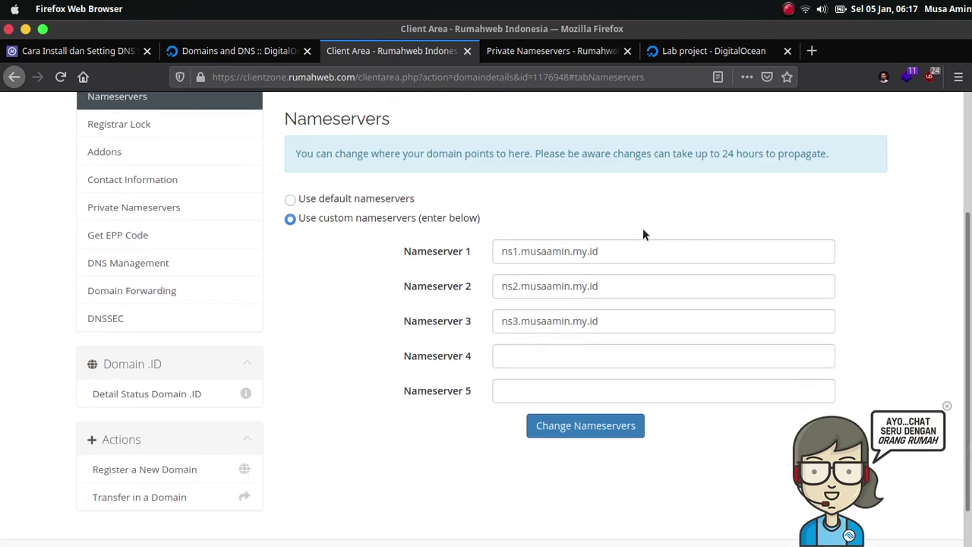
{"action": "left_click", "coordinate": [626, 287]}
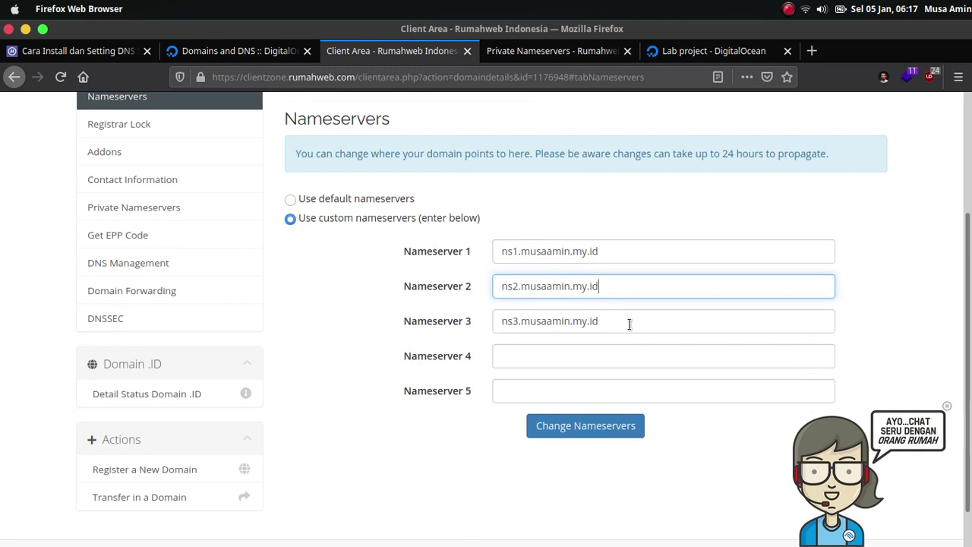
{"action": "left_click", "coordinate": [630, 323]}
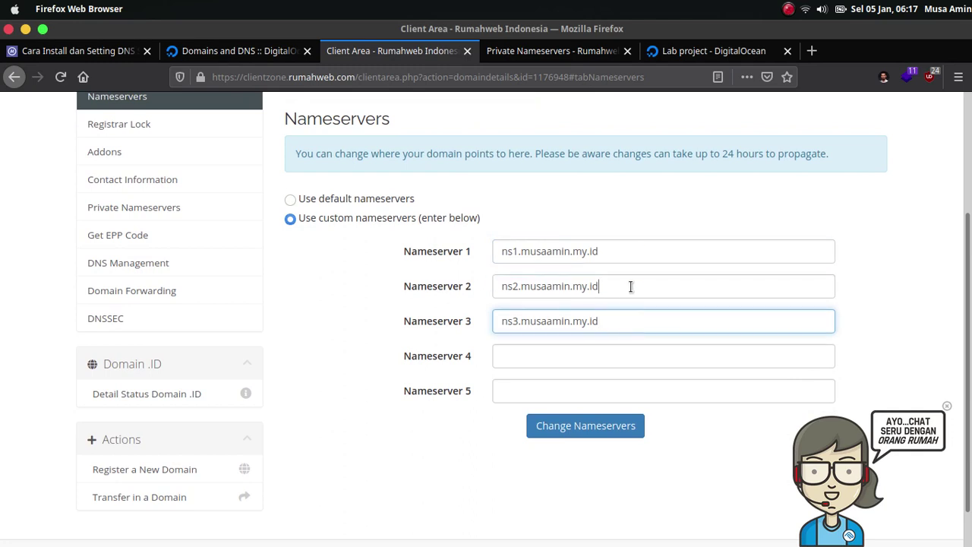
{"action": "left_click", "coordinate": [631, 286]}
{"action": "left_click", "coordinate": [637, 245]}
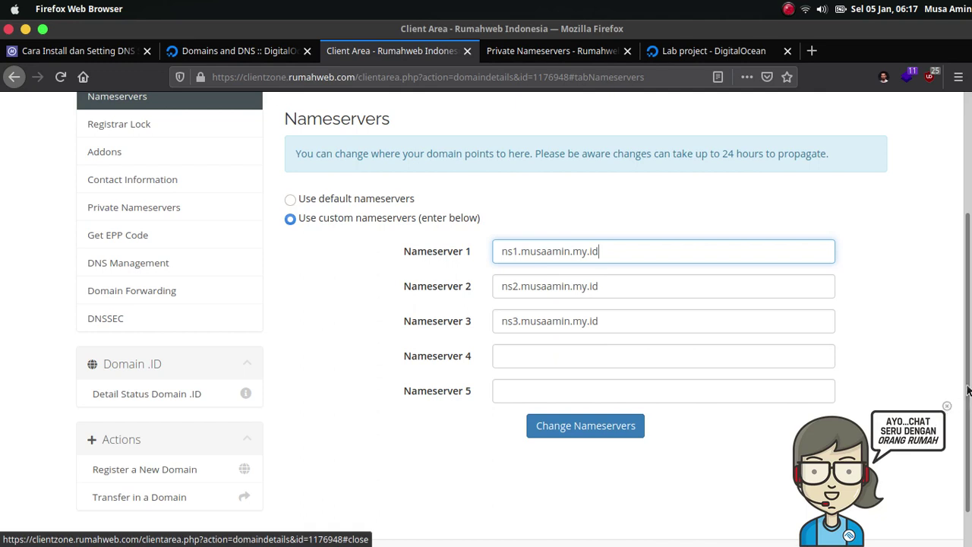
{"action": "scroll", "coordinate": [947, 410], "scroll_direction": "up", "scroll_amount": 2}
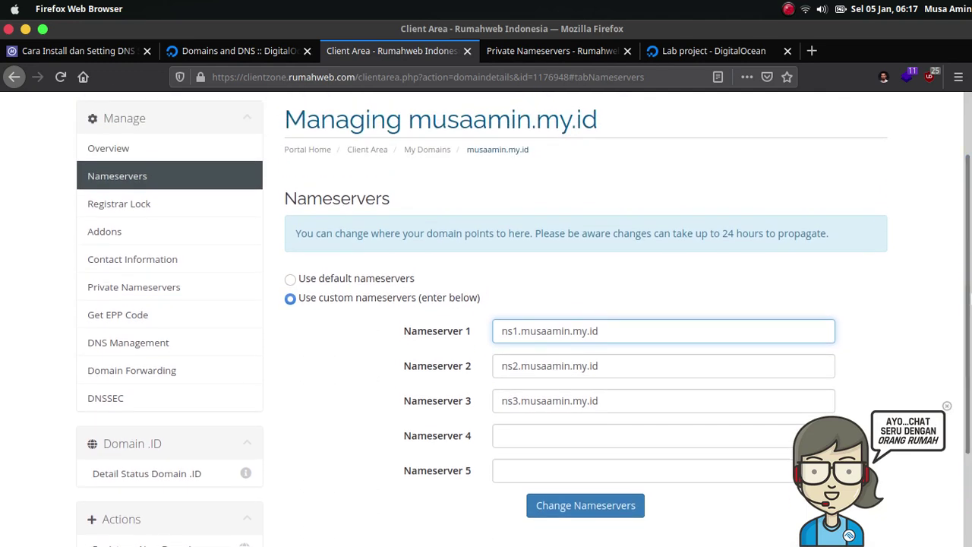
{"action": "left_click", "coordinate": [914, 303]}
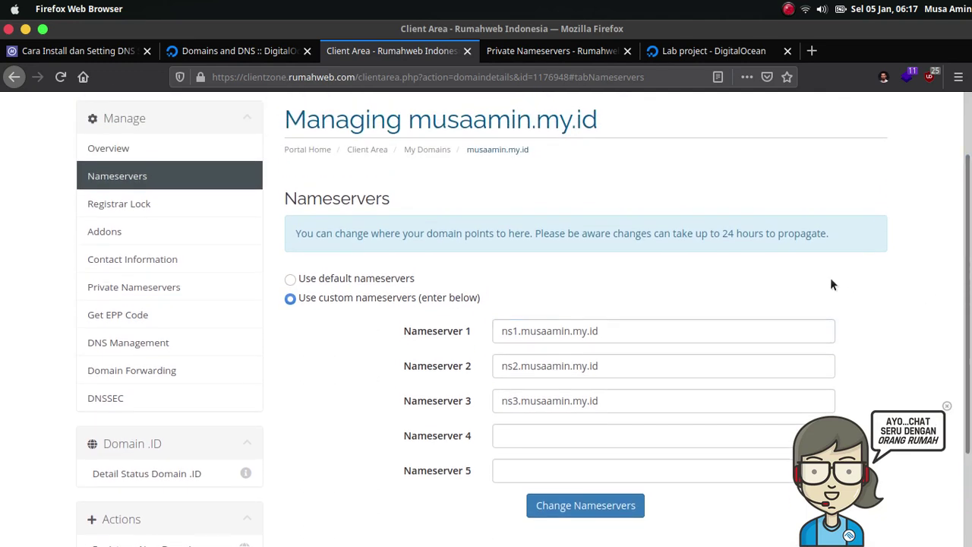
{"action": "double_click", "coordinate": [726, 233]}
{"action": "left_click", "coordinate": [747, 233]}
Switch to the DigitalOcean Lab project and start creating a Domains/DNS resource.
{"action": "left_click", "coordinate": [688, 53]}
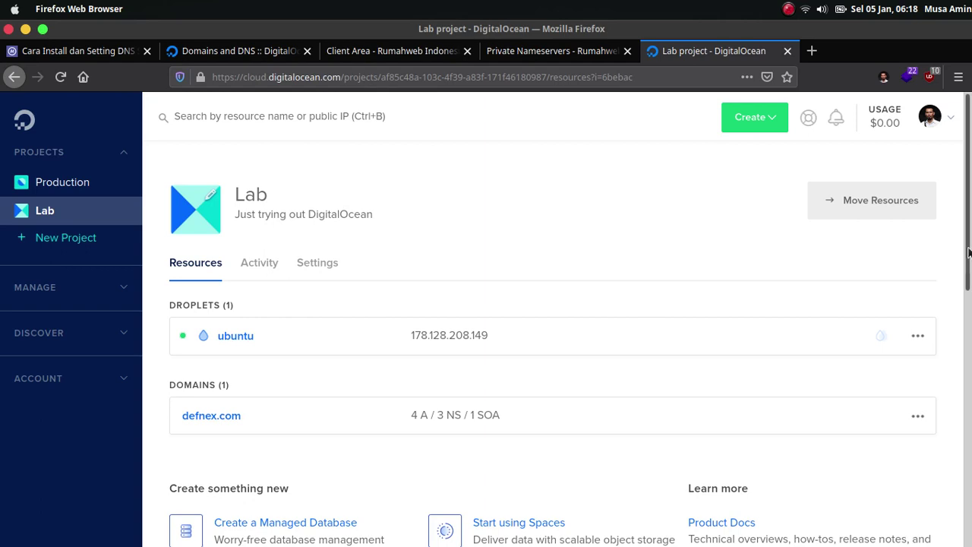
{"action": "left_click", "coordinate": [772, 130]}
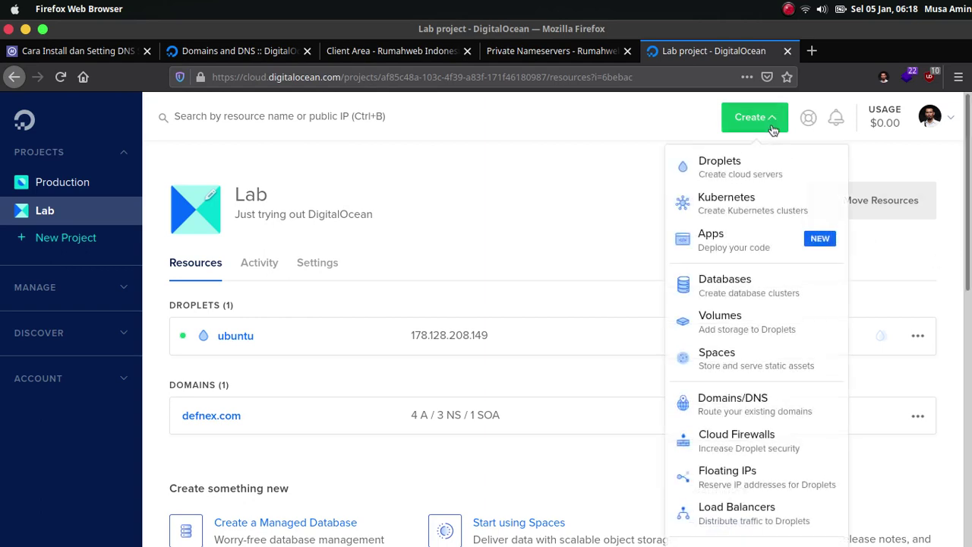
{"action": "scroll", "coordinate": [767, 182], "scroll_direction": "down", "scroll_amount": 2}
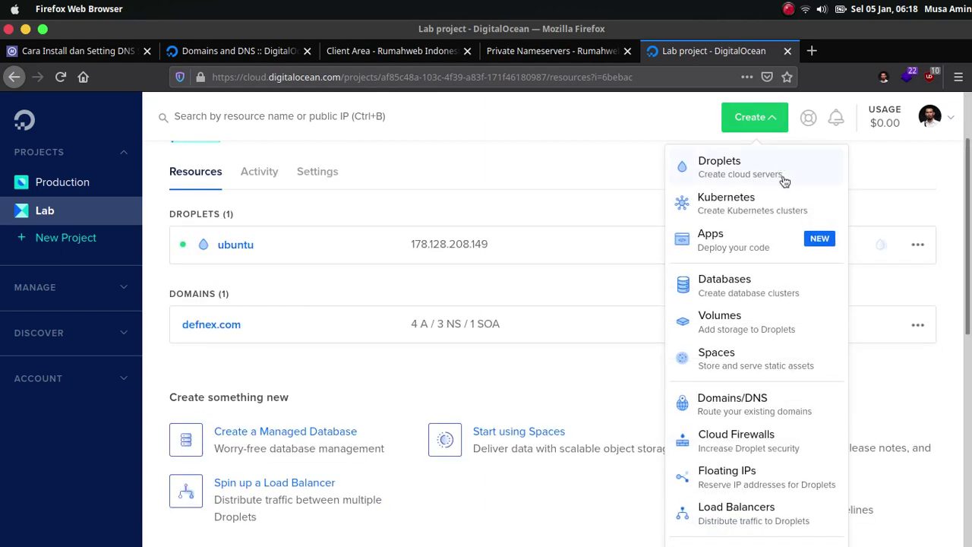
{"action": "left_click", "coordinate": [757, 403]}
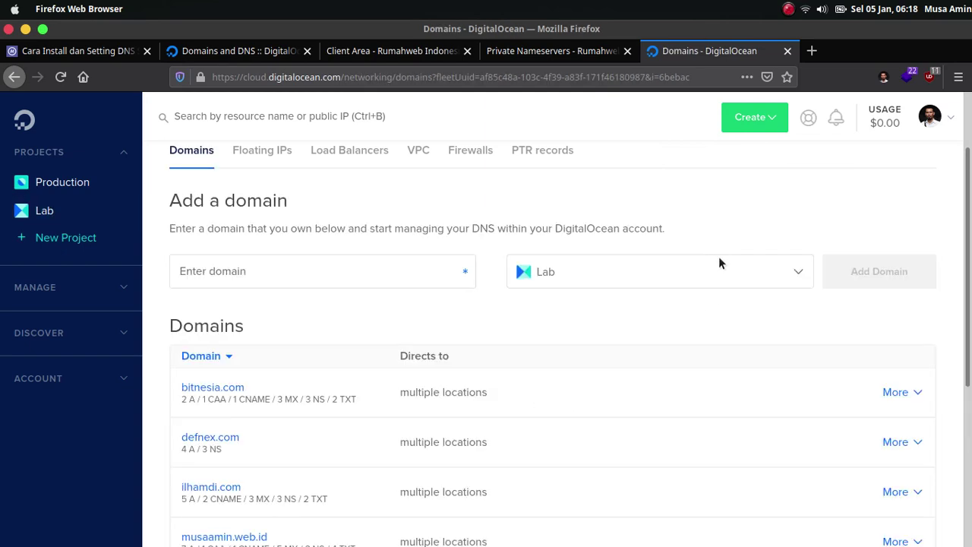
Add the domain musaamin.my.id to the Lab project and dismiss the notices on its page.
{"action": "scroll", "coordinate": [719, 263], "scroll_direction": "up", "scroll_amount": 2}
{"action": "left_click", "coordinate": [276, 365]}
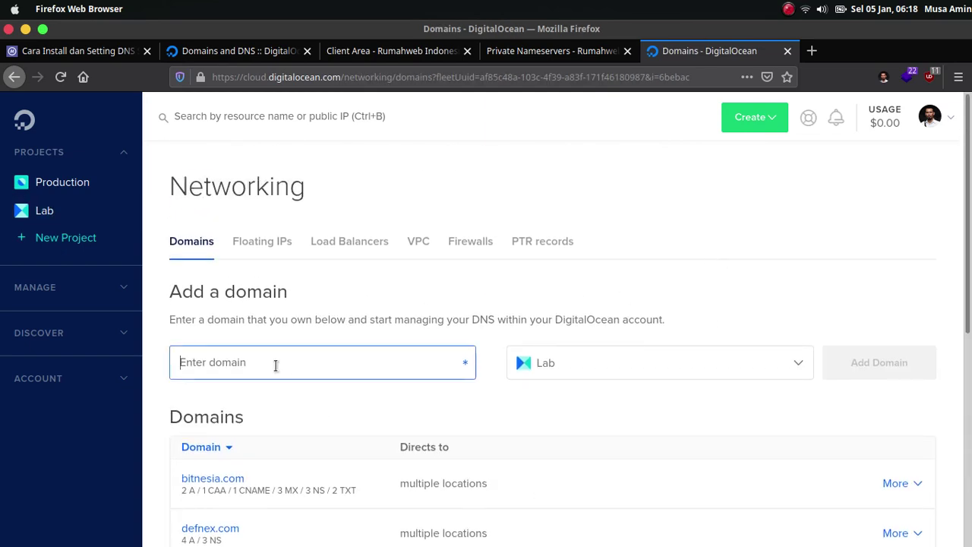
{"action": "type", "text": "m"}
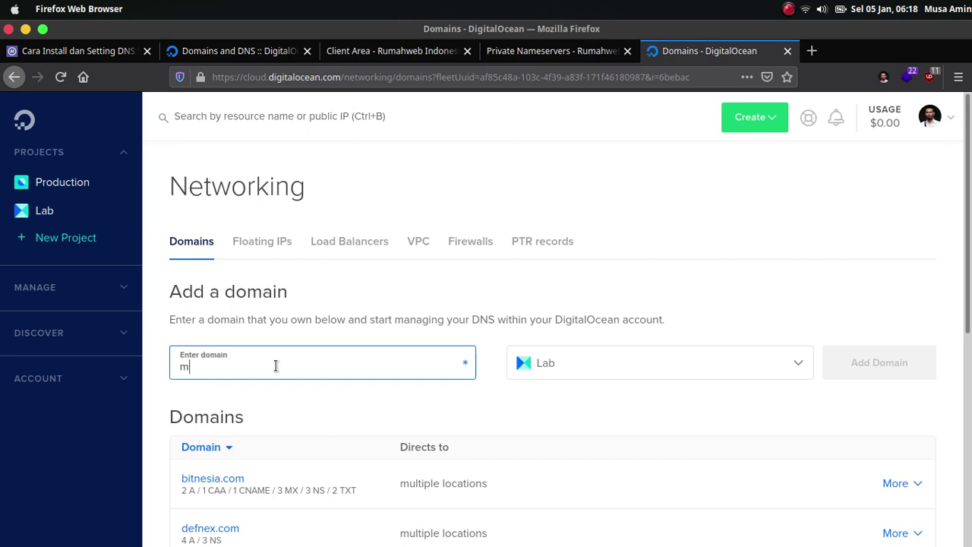
{"action": "type", "text": "usaamin.my.id"}
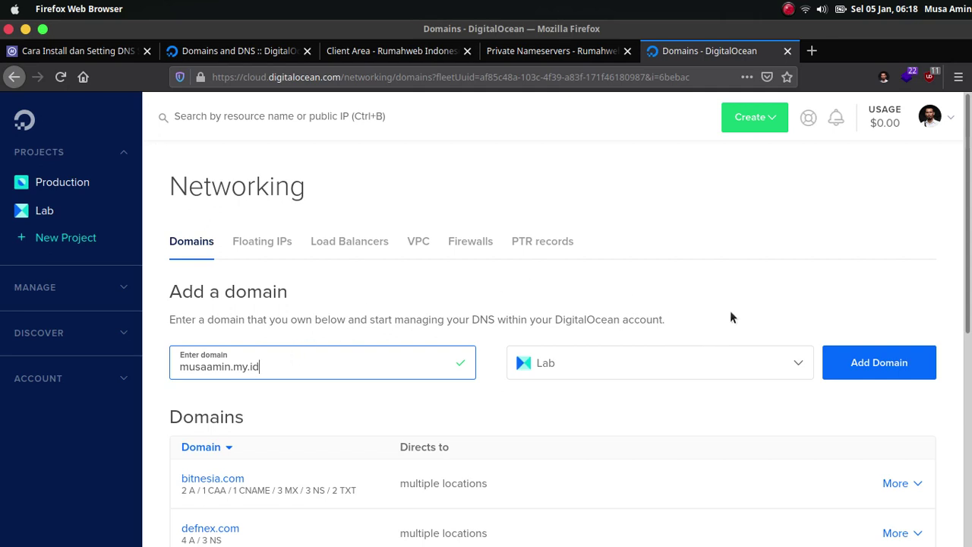
{"action": "left_click", "coordinate": [835, 381]}
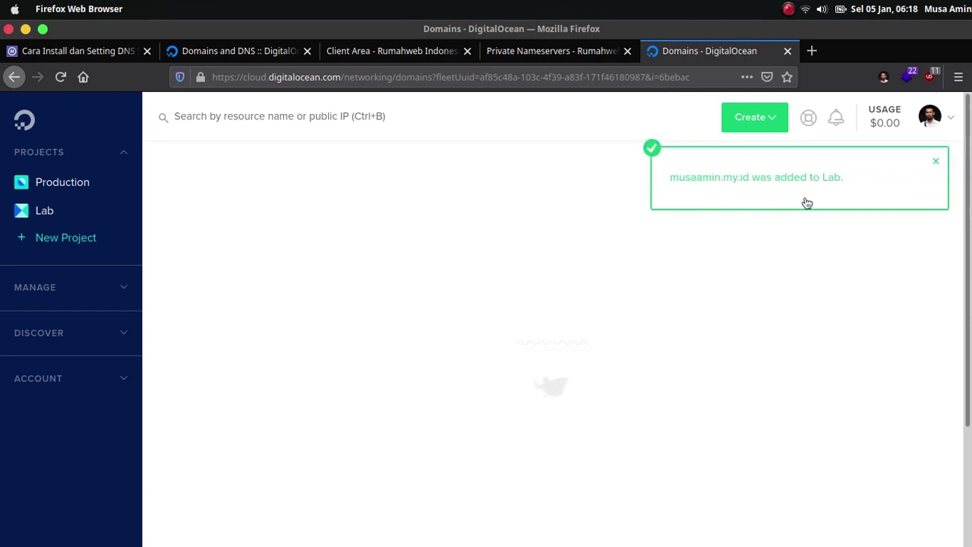
{"action": "left_click", "coordinate": [937, 164]}
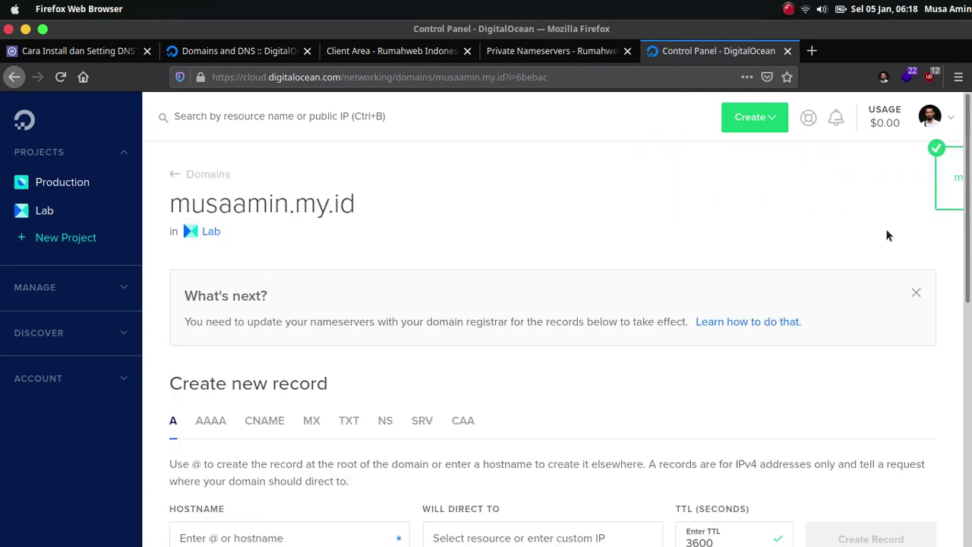
{"action": "left_click", "coordinate": [916, 294]}
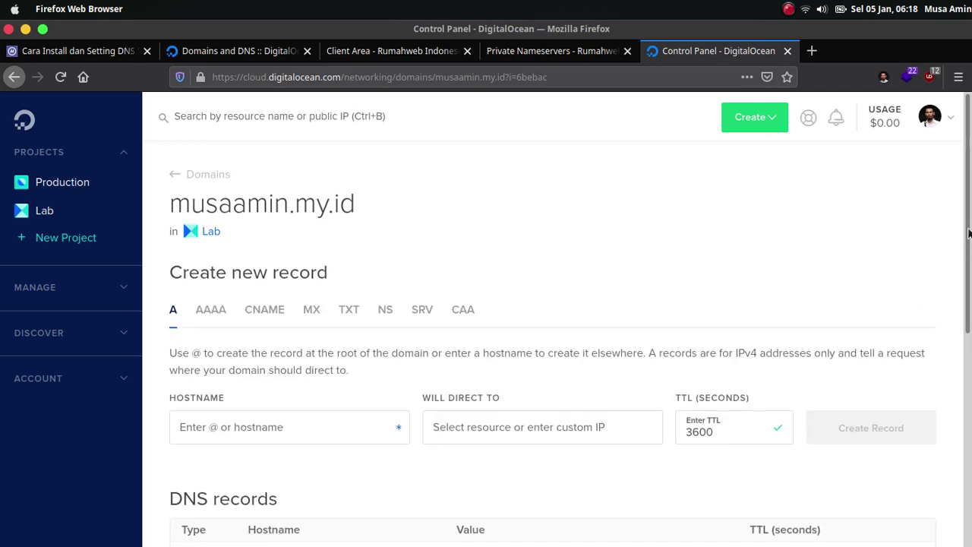
Examine the default NS records in the new domain's DNS records list.
{"action": "scroll", "coordinate": [966, 234], "scroll_direction": "down", "scroll_amount": 1}
{"action": "scroll", "coordinate": [552, 319], "scroll_direction": "down", "scroll_amount": 4}
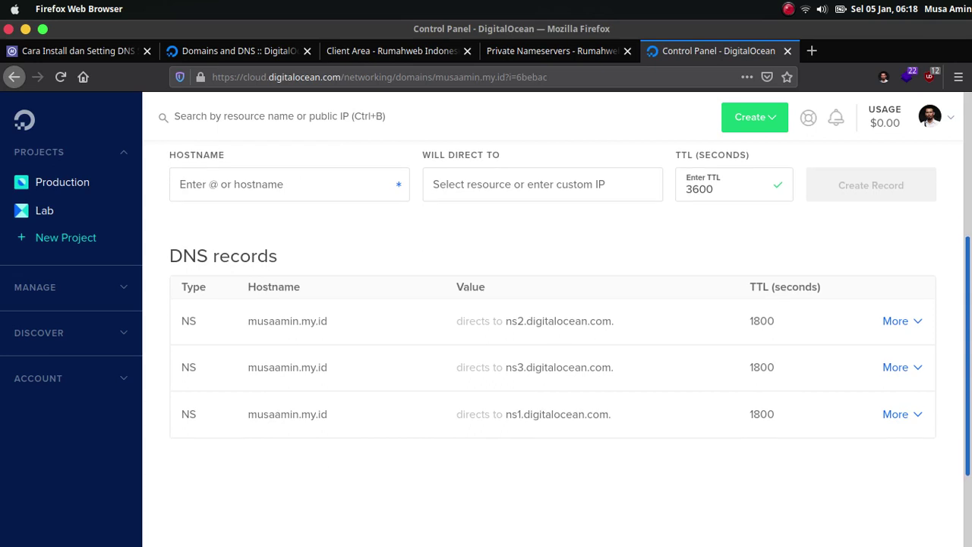
{"action": "scroll", "coordinate": [553, 319], "scroll_direction": "up", "scroll_amount": 4}
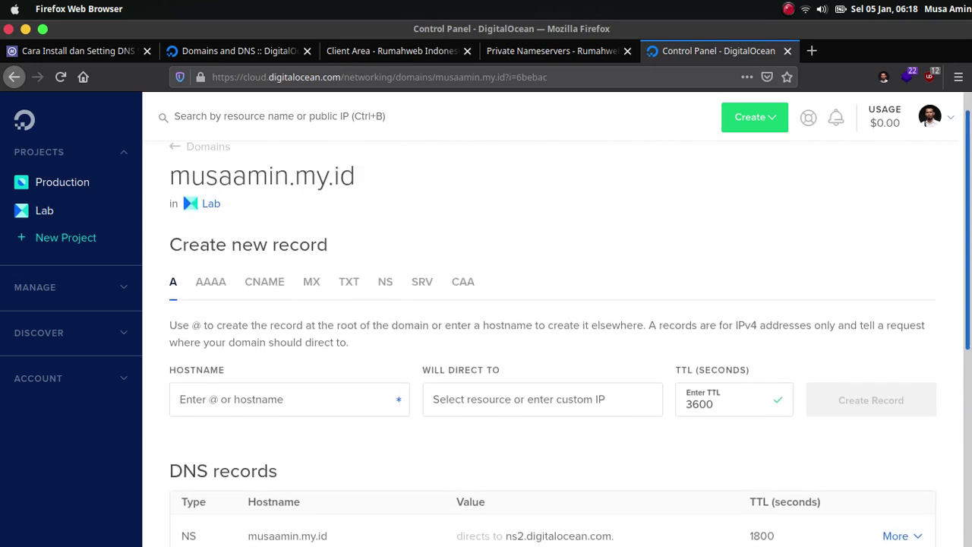
{"action": "scroll", "coordinate": [553, 318], "scroll_direction": "down", "scroll_amount": 4}
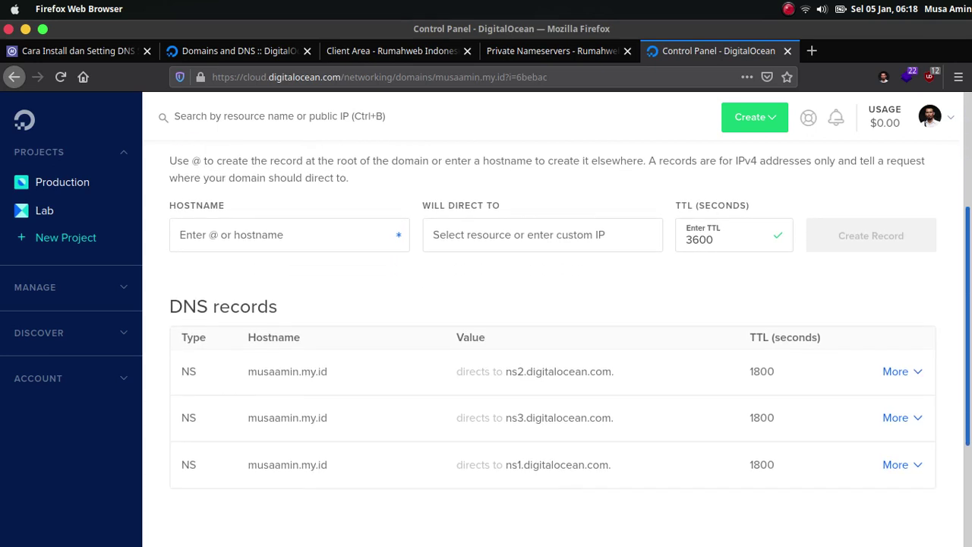
{"action": "scroll", "coordinate": [969, 350], "scroll_direction": "down", "scroll_amount": 2}
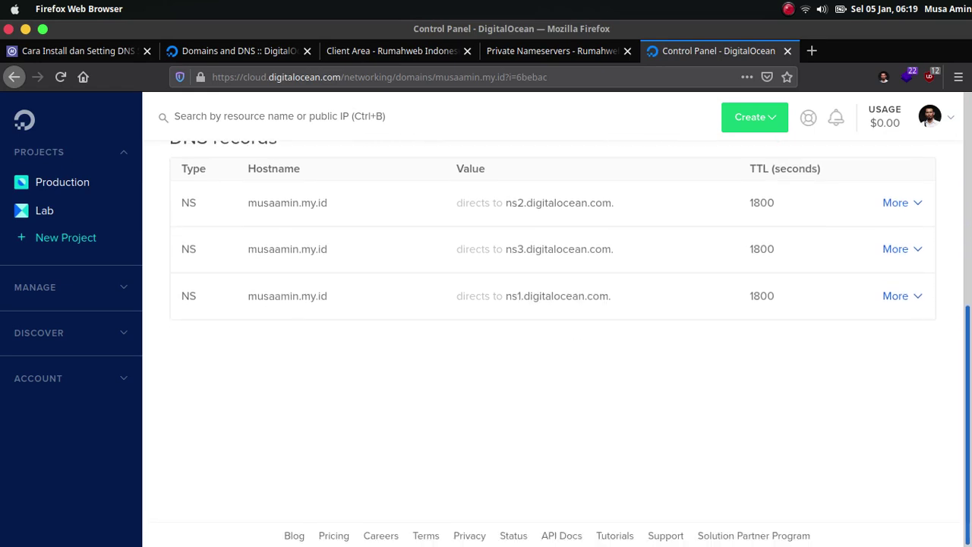
{"action": "scroll", "coordinate": [489, 373], "scroll_direction": "up", "scroll_amount": 1}
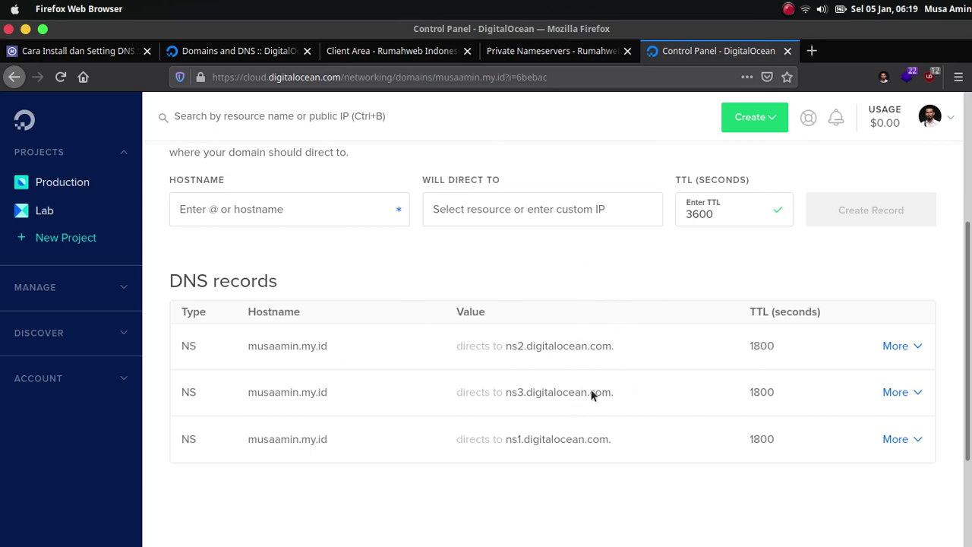
{"action": "scroll", "coordinate": [817, 401], "scroll_direction": "down", "scroll_amount": 2}
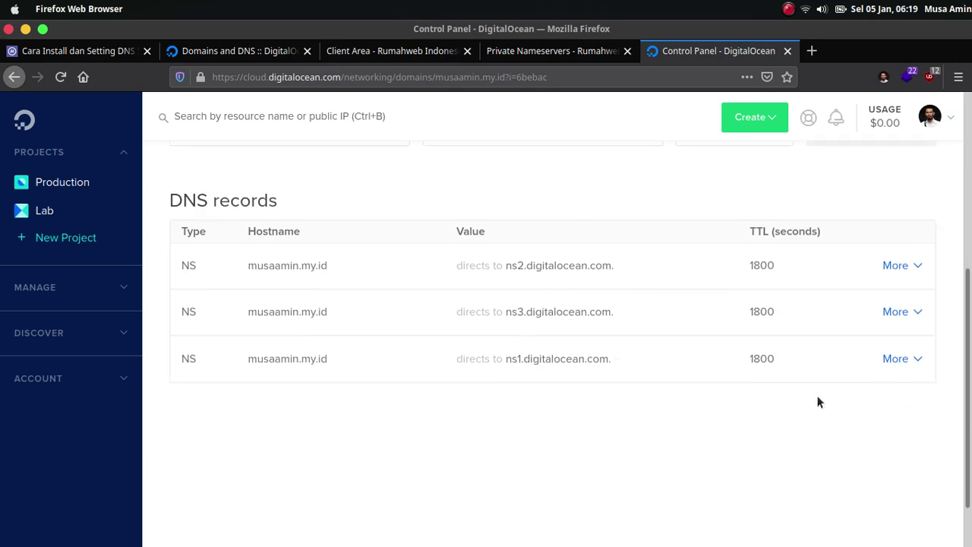
Edit the NS record for ns1.digitalocean.com to direct to ns1.musaamin.my.id and save it.
{"action": "left_click", "coordinate": [893, 325]}
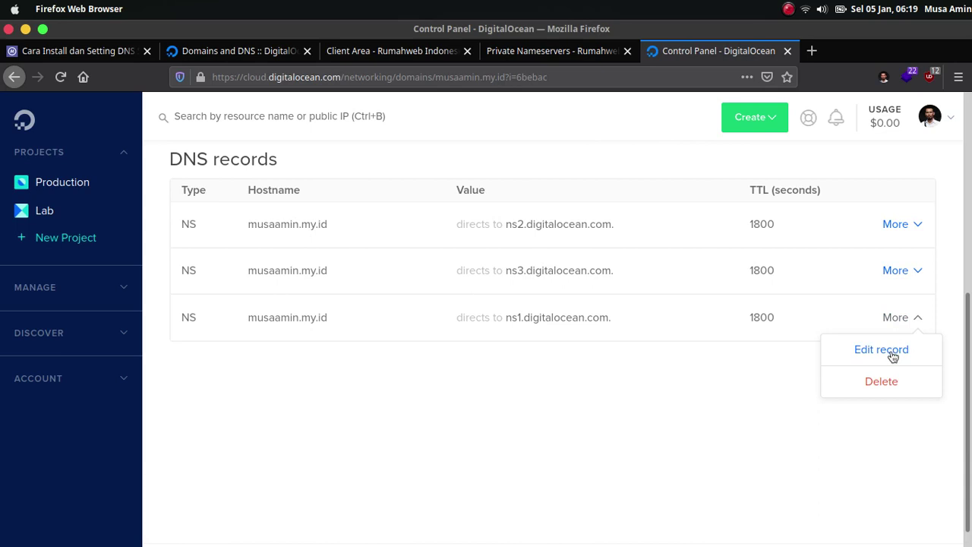
{"action": "left_click", "coordinate": [866, 351]}
{"action": "left_click", "coordinate": [564, 323]}
{"action": "key", "text": "BackSpace"}
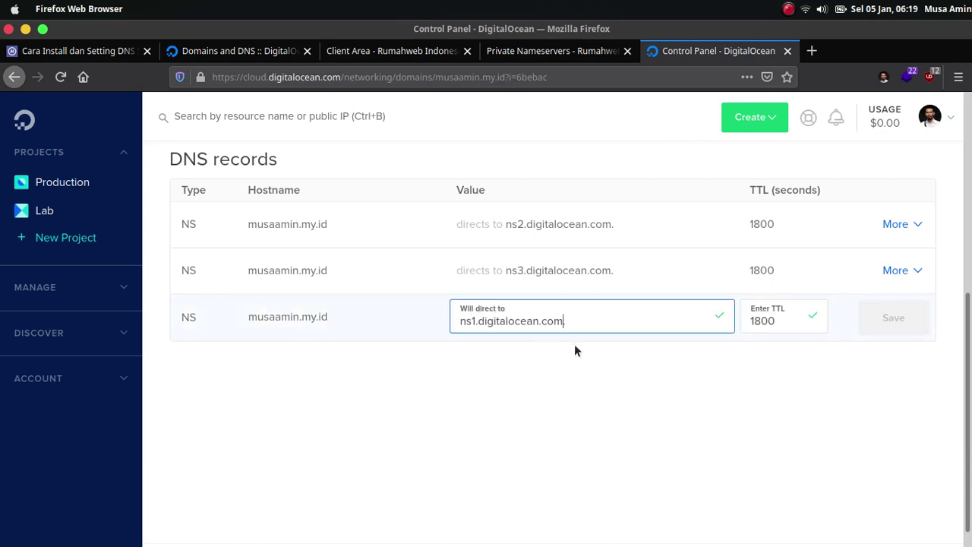
{"action": "key", "text": "ctrl+shift+Left"}
{"action": "key", "text": "ctrl+shift+Left"}
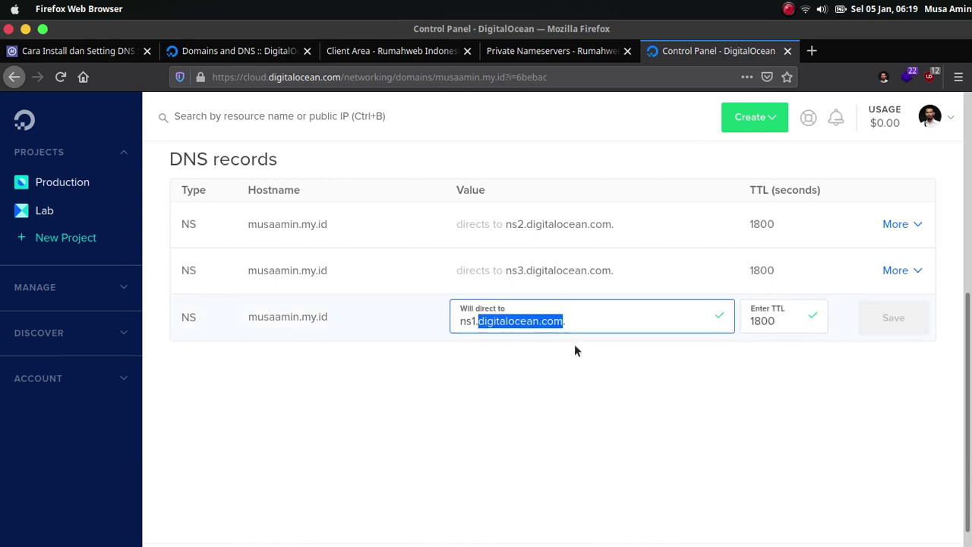
{"action": "type", "text": "musaamin."}
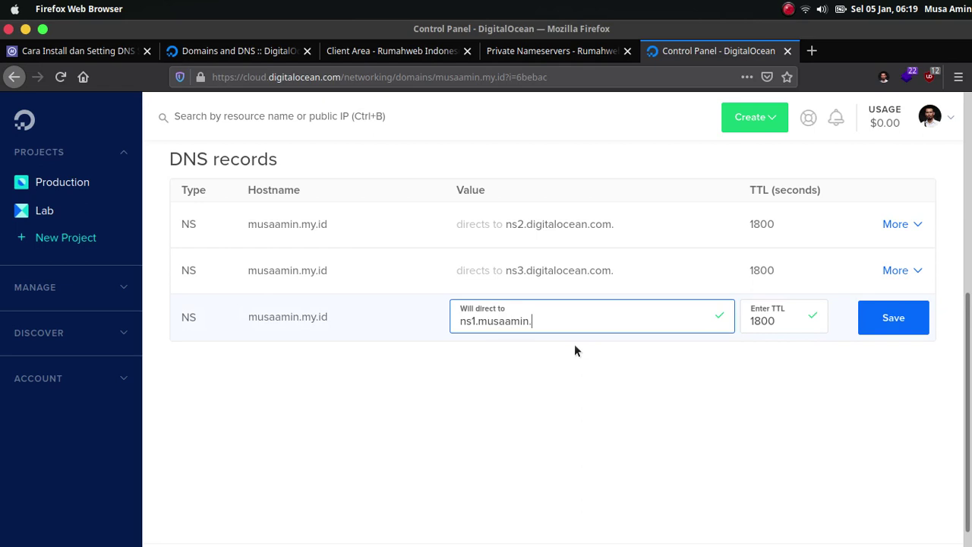
{"action": "type", "text": "my.id"}
{"action": "left_click", "coordinate": [893, 325]}
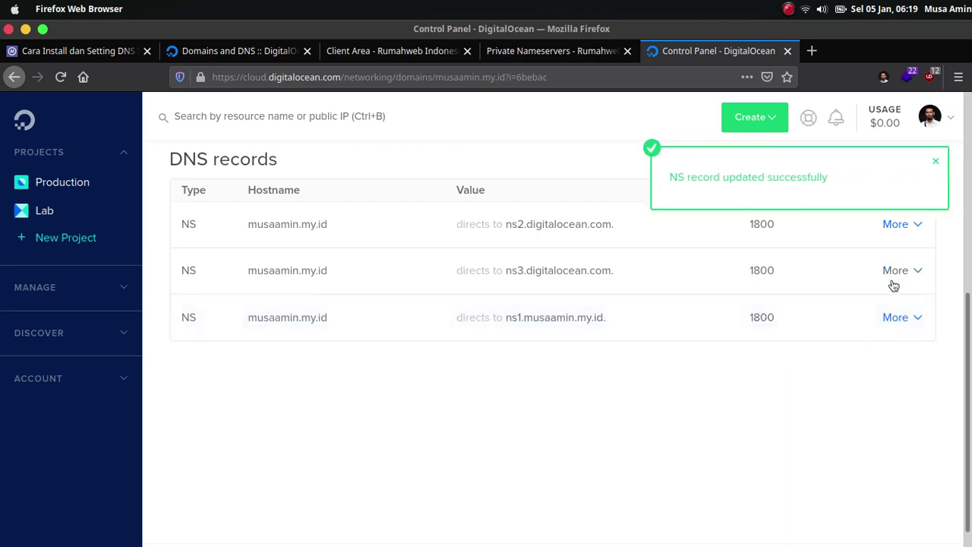
Edit the NS record for ns3.digitalocean.com to direct to ns3.musaamin.my.id and save it.
{"action": "left_click", "coordinate": [895, 273]}
{"action": "left_click", "coordinate": [865, 308]}
{"action": "left_click", "coordinate": [570, 276]}
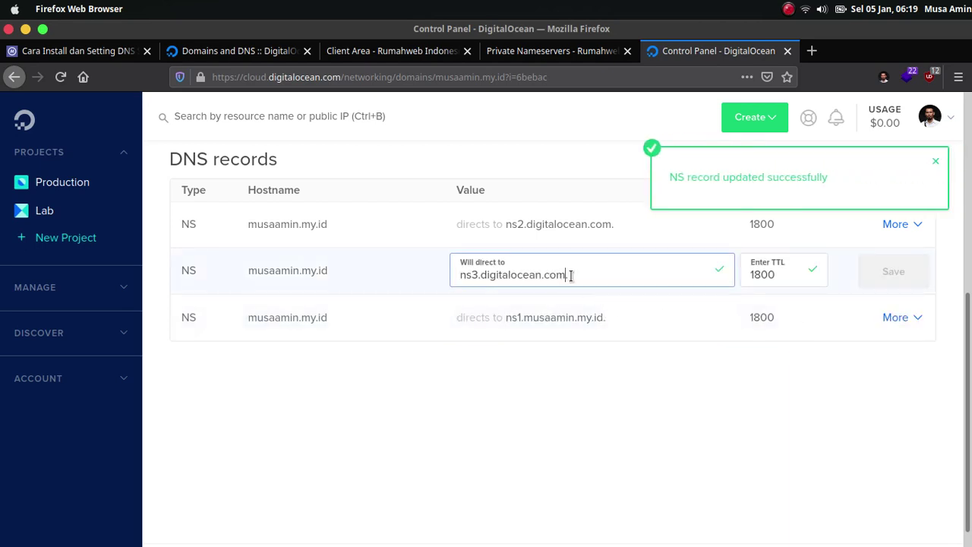
{"action": "key", "text": "ctrl+shift+Left"}
{"action": "key", "text": "ctrl+shift+Left"}
{"action": "type", "text": "mus"}
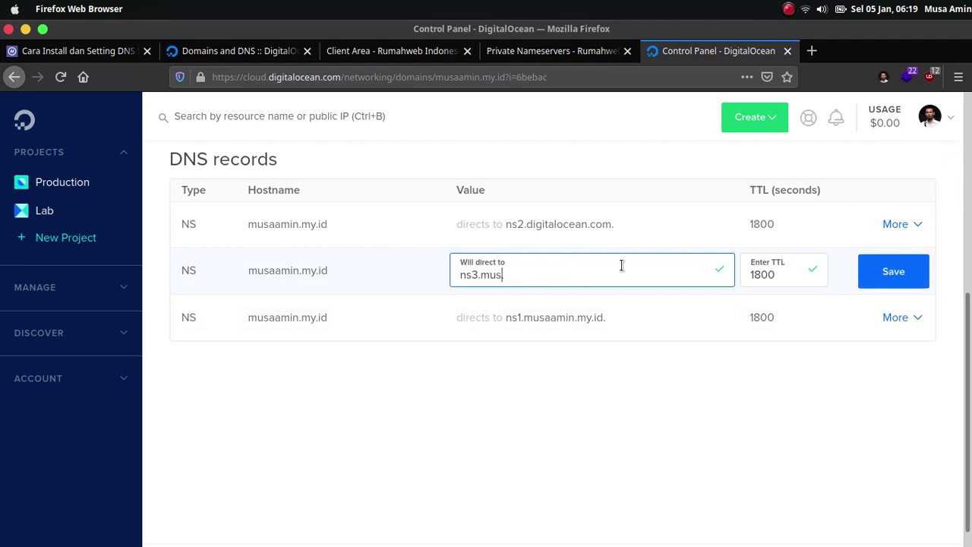
{"action": "type", "text": "aamin.my.id."}
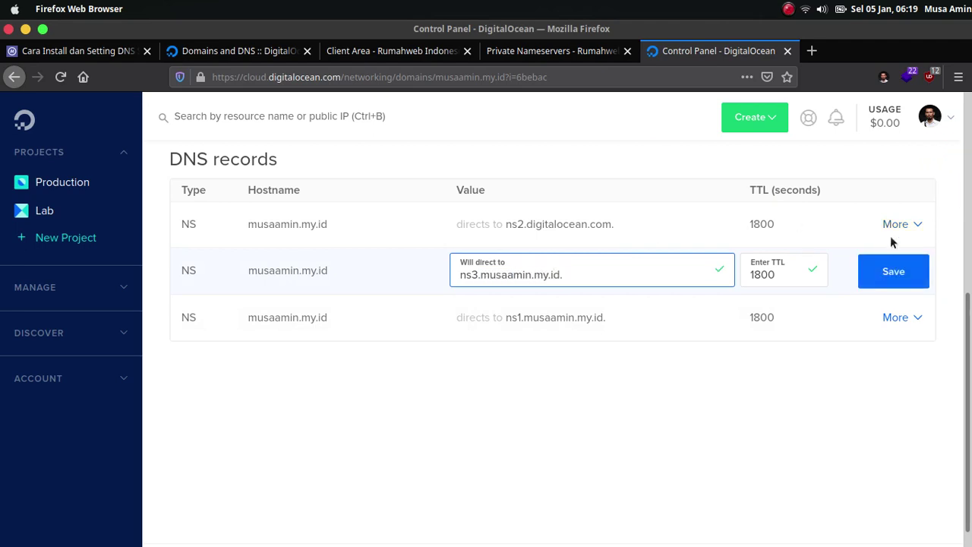
{"action": "left_click", "coordinate": [893, 271]}
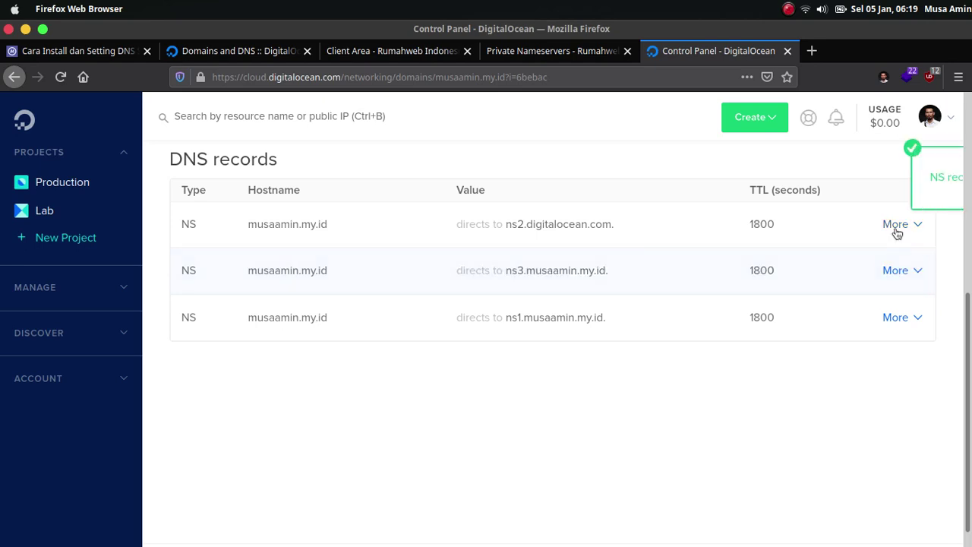
Edit the NS record for ns2.digitalocean.com to direct to ns2.musaamin.my.id, save it and dismiss the notices.
{"action": "left_click", "coordinate": [895, 229]}
{"action": "left_click", "coordinate": [886, 256]}
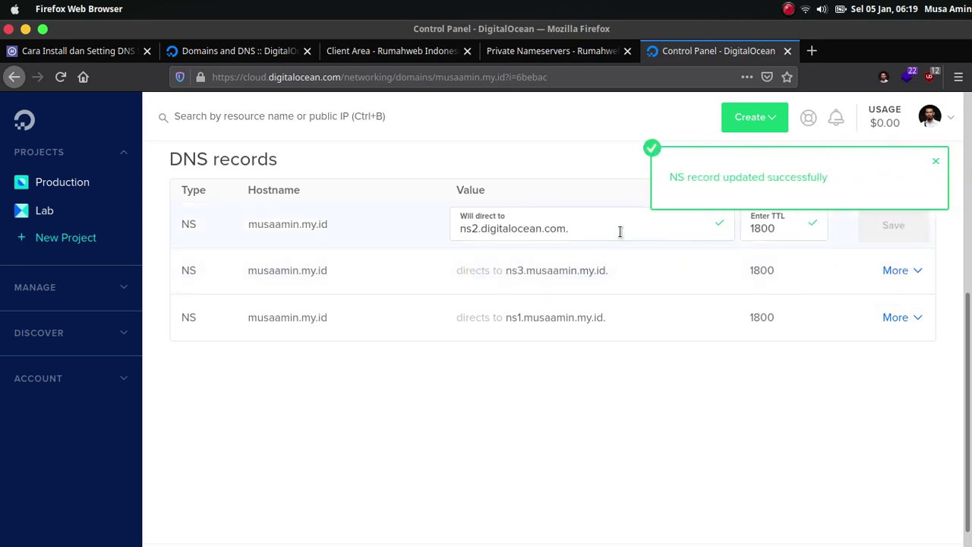
{"action": "left_click", "coordinate": [568, 228]}
{"action": "key", "text": "ctrl+shift+Left"}
{"action": "key", "text": "ctrl+shift+Left"}
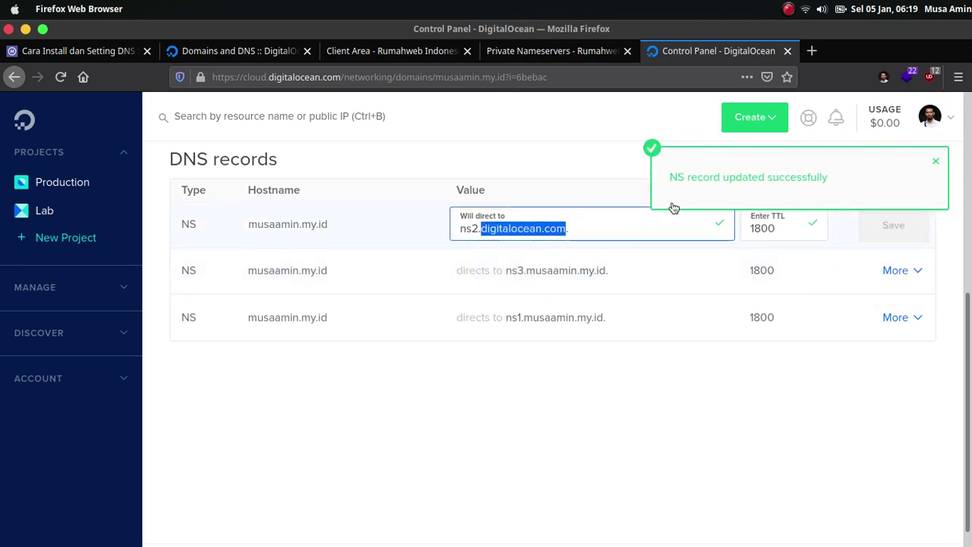
{"action": "type", "text": "musaa"}
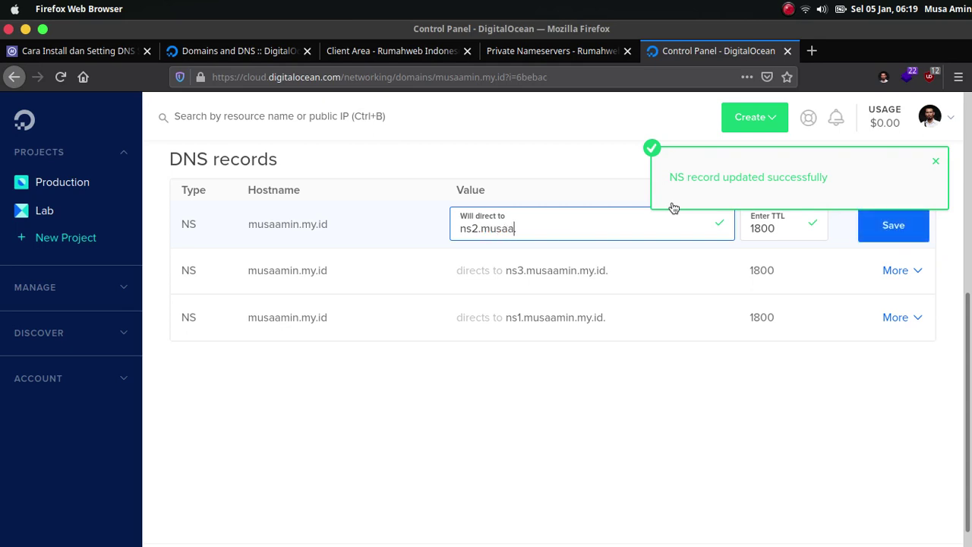
{"action": "type", "text": "min.my.id."}
{"action": "left_click", "coordinate": [903, 235]}
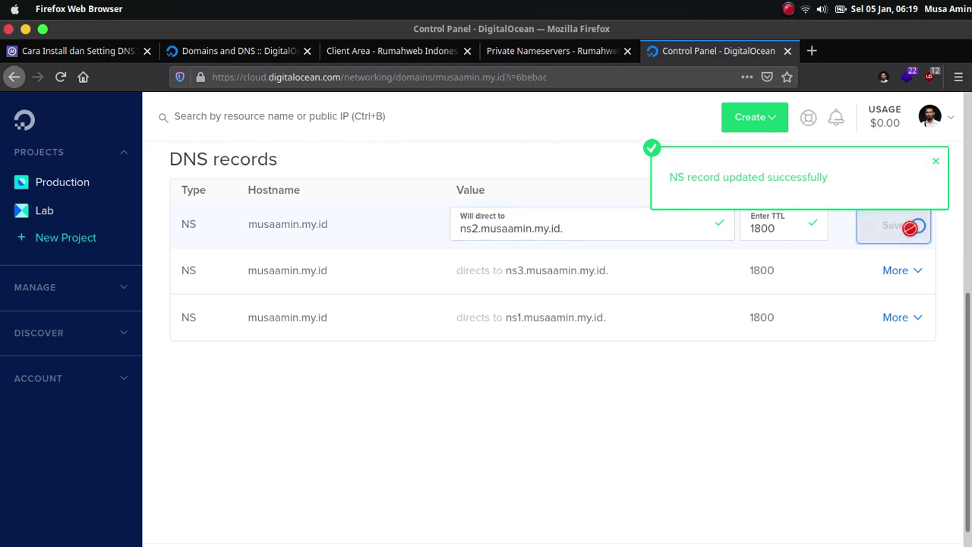
{"action": "left_click", "coordinate": [938, 163]}
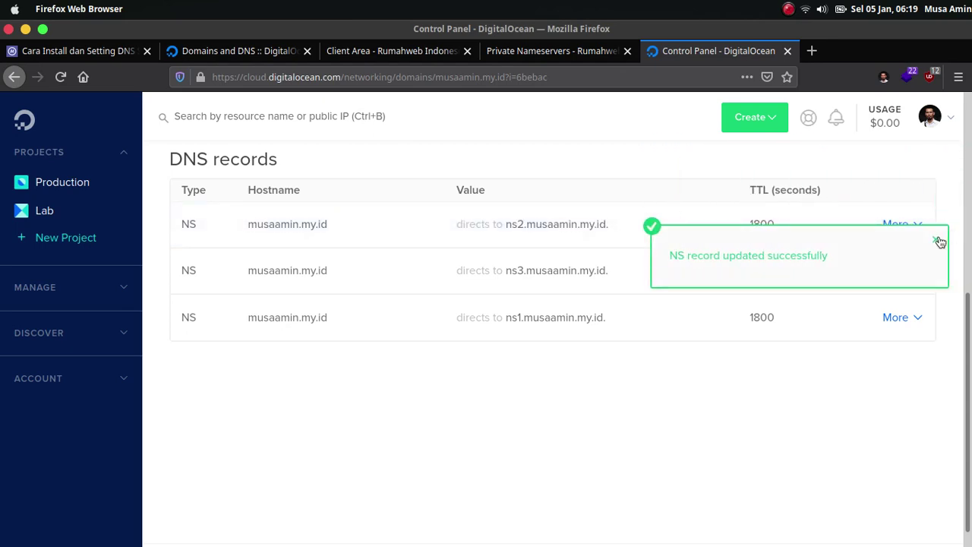
{"action": "left_click", "coordinate": [937, 240]}
Start a new A record for the domain with the hostname ns1.
{"action": "scroll", "coordinate": [933, 337], "scroll_direction": "up", "scroll_amount": 1}
{"action": "scroll", "coordinate": [933, 337], "scroll_direction": "up", "scroll_amount": 3}
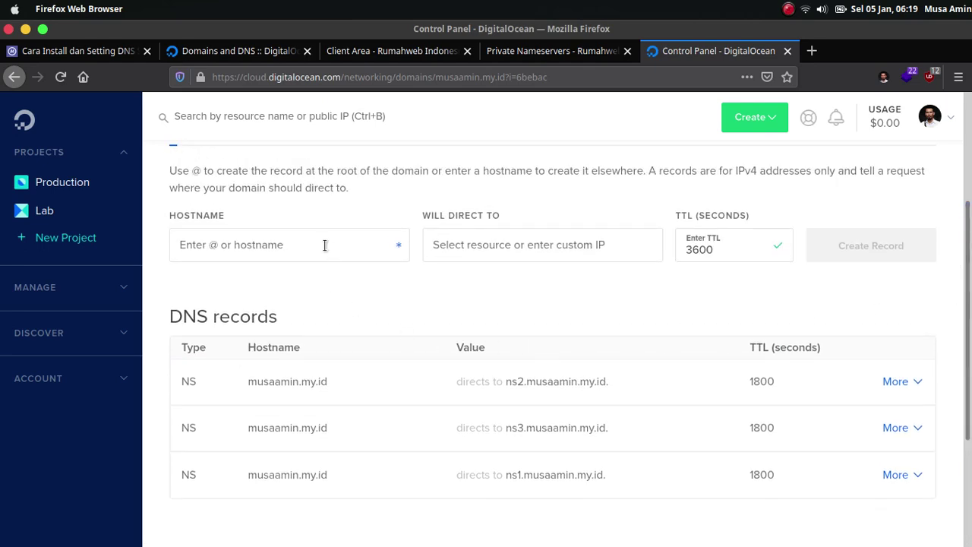
{"action": "scroll", "coordinate": [326, 243], "scroll_direction": "up", "scroll_amount": 2}
{"action": "left_click", "coordinate": [293, 325]}
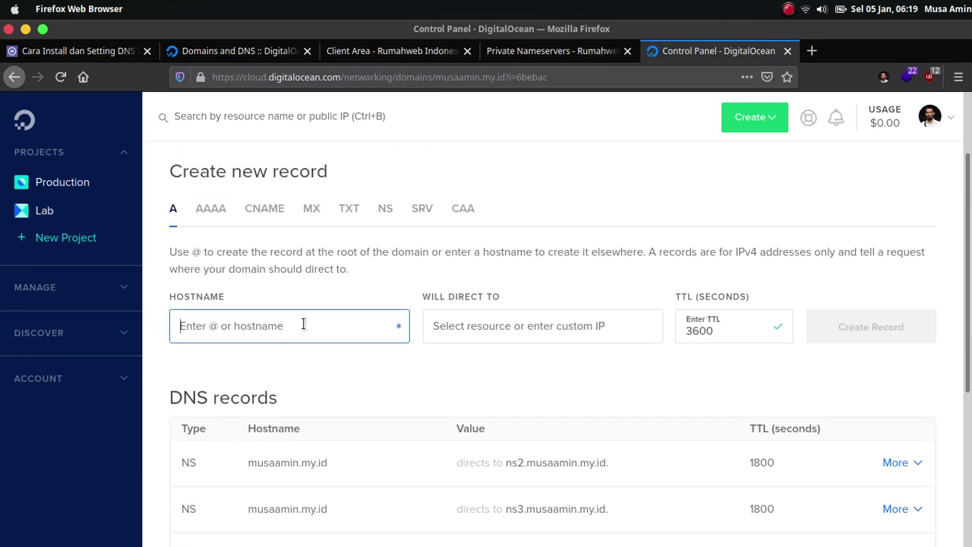
{"action": "type", "text": "ns"}
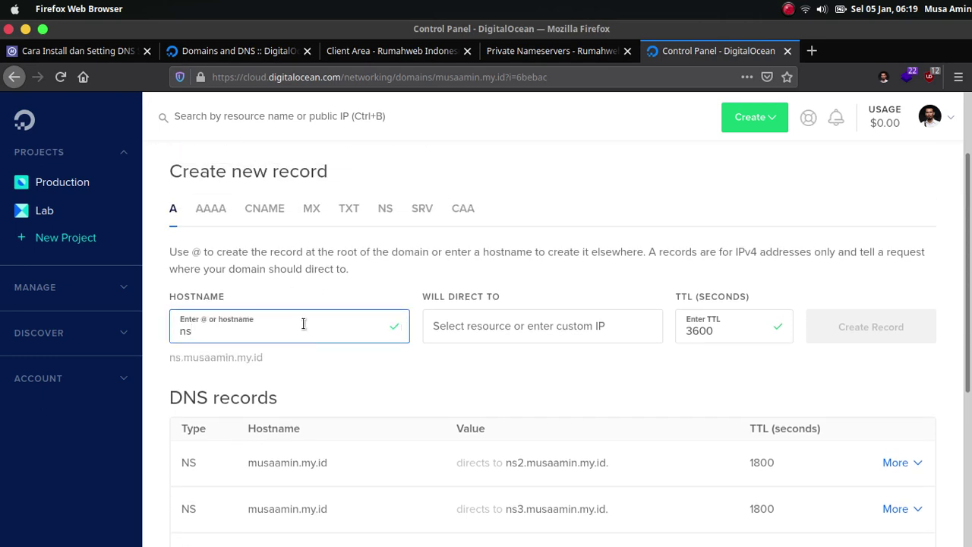
{"action": "type", "text": "1"}
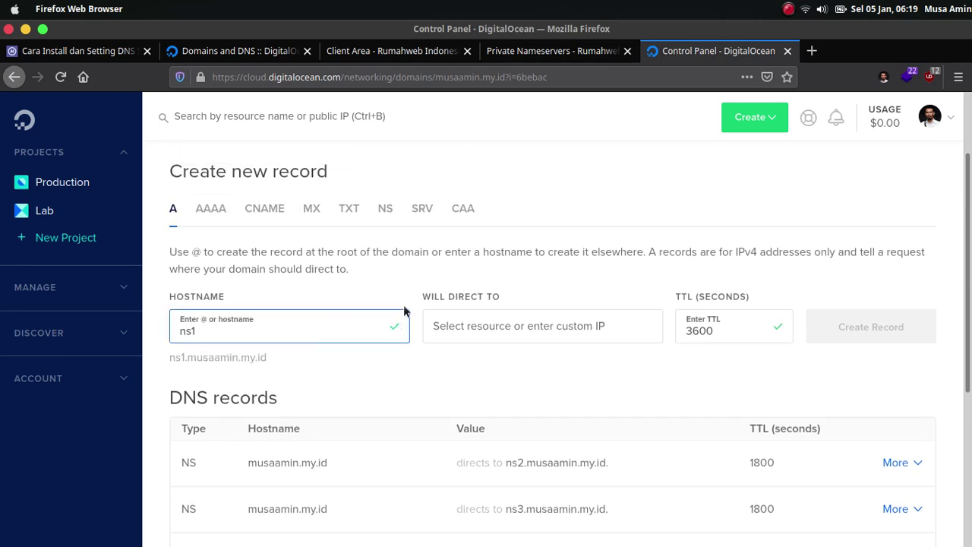
Copy the IP of ns1.digitalocean.com from the terminal's ping output and create the ns1 A record directing to 173.245.58.51.
{"action": "left_click", "coordinate": [463, 375]}
{"action": "mouse_move", "coordinate": [655, 531]}
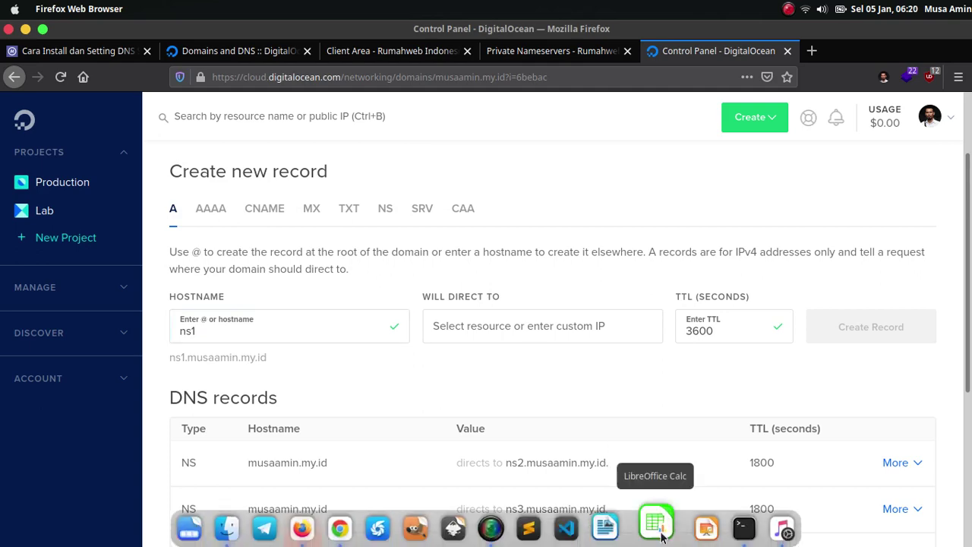
{"action": "left_click", "coordinate": [731, 524]}
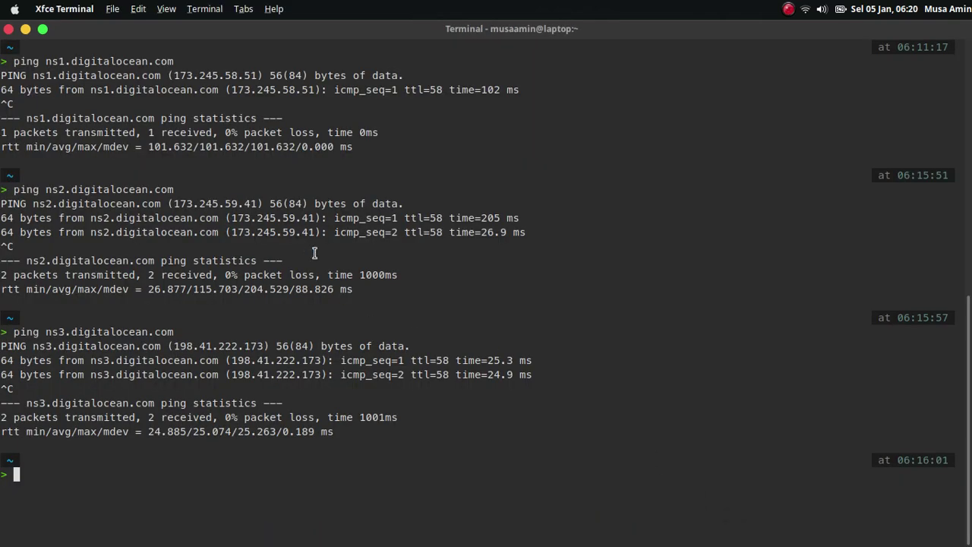
{"action": "double_click", "coordinate": [231, 75]}
{"action": "right_click", "coordinate": [232, 75]}
{"action": "left_click", "coordinate": [256, 122]}
{"action": "key", "text": "alt+Tab"}
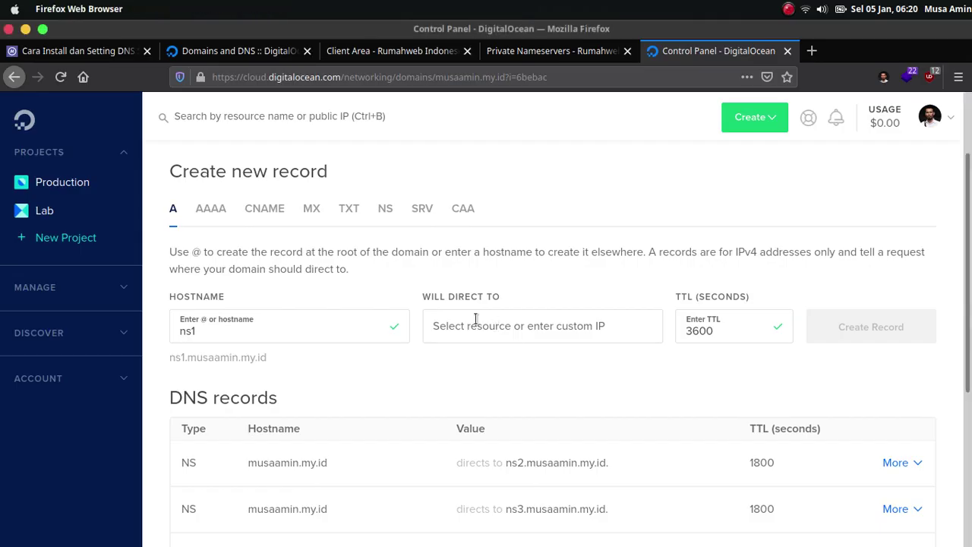
{"action": "left_click", "coordinate": [476, 318]}
{"action": "key", "text": "ctrl+v"}
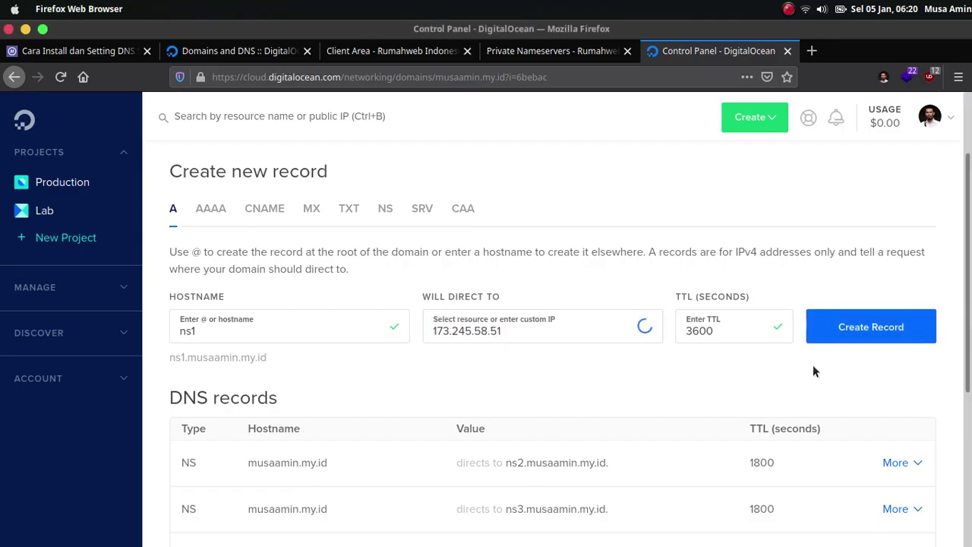
{"action": "left_click", "coordinate": [847, 342]}
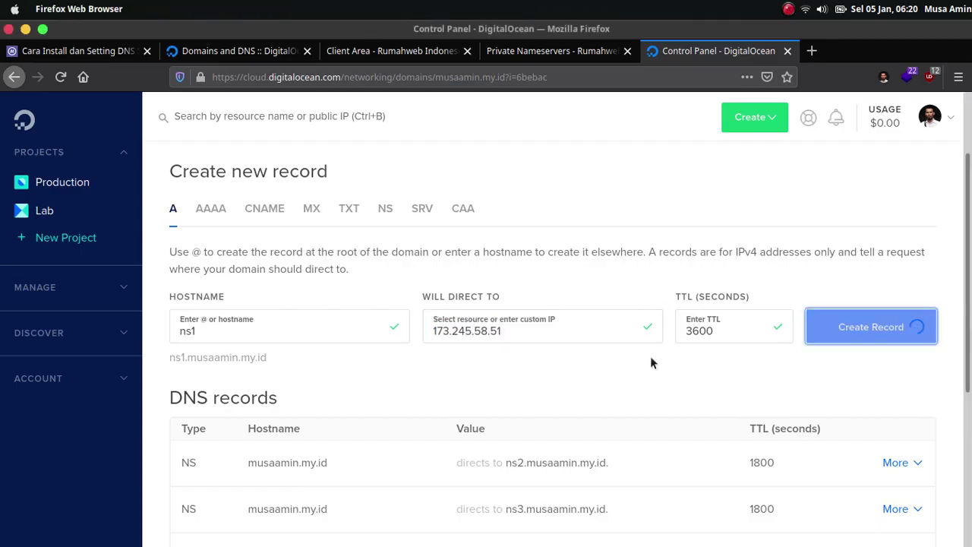
Create an A record for hostname ns2 directing to 173.245.59.41, copied from the ns2.digitalocean.com ping output in the terminal.
{"action": "left_click", "coordinate": [304, 325]}
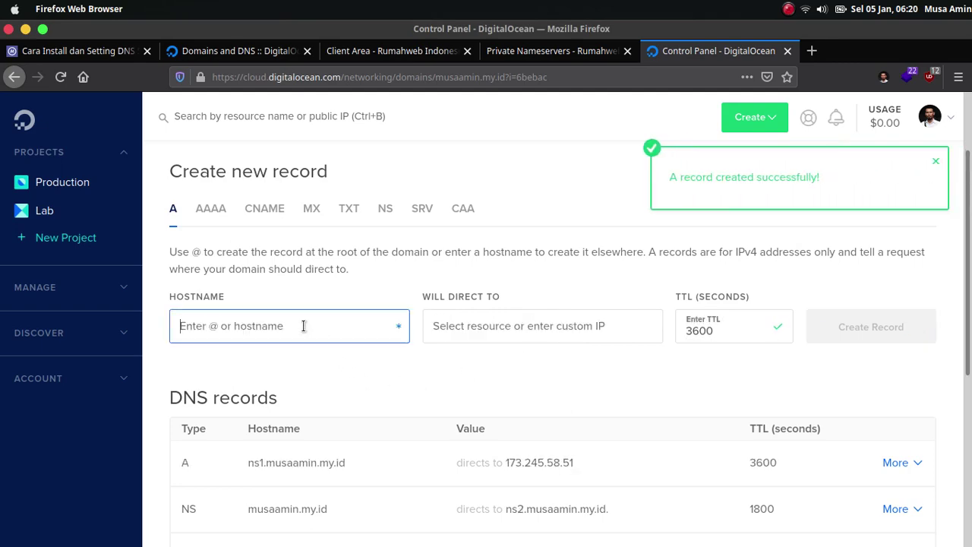
{"action": "type", "text": "ns2"}
{"action": "key", "text": "Tab"}
{"action": "key", "text": "alt+Tab"}
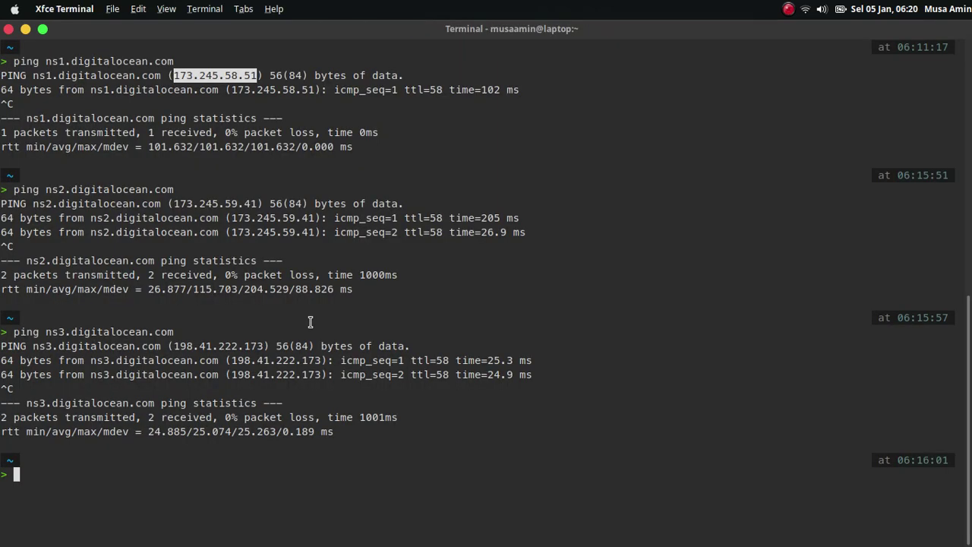
{"action": "double_click", "coordinate": [228, 203]}
{"action": "right_click", "coordinate": [229, 204]}
{"action": "left_click", "coordinate": [258, 252]}
{"action": "key", "text": "alt+Tab"}
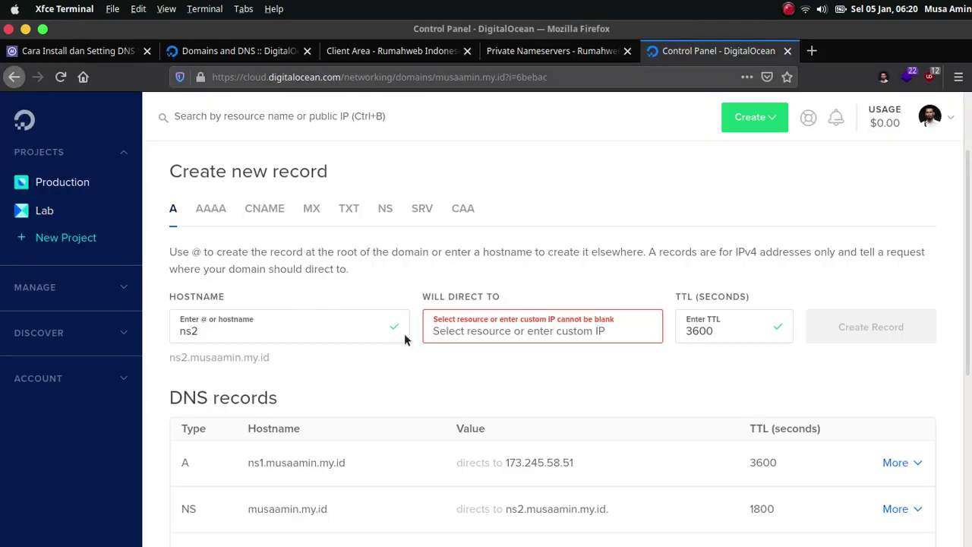
{"action": "left_click", "coordinate": [458, 339]}
{"action": "key", "text": "ctrl+v"}
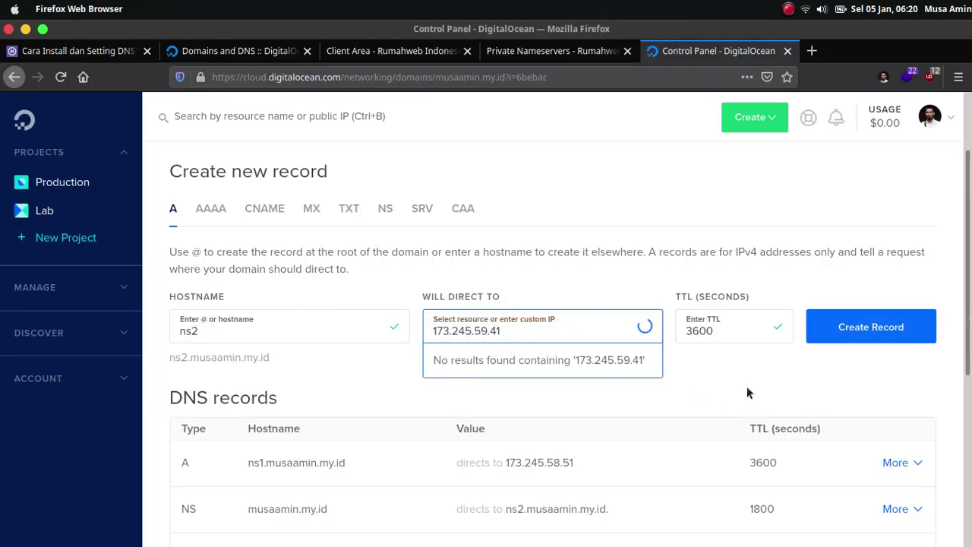
{"action": "left_click", "coordinate": [855, 332]}
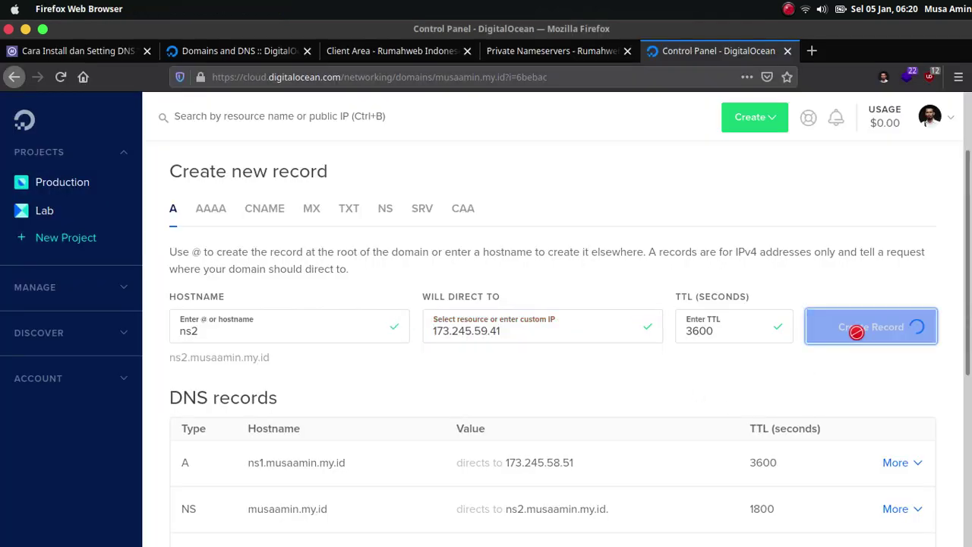
Create an A record for hostname ns3 directing to 198.41.222.173, copied from the terminal's ping output, and dismiss the notice.
{"action": "key", "text": "alt+Tab"}
{"action": "double_click", "coordinate": [195, 346]}
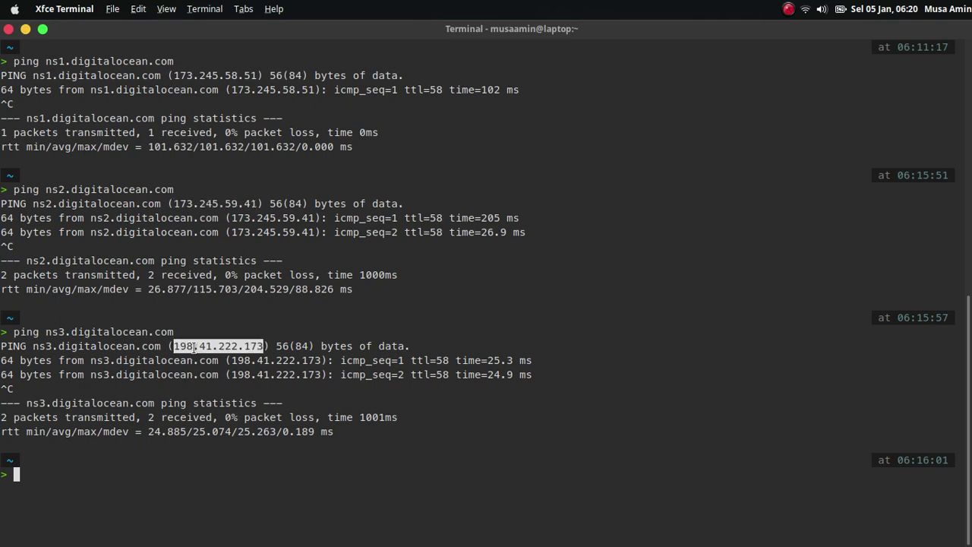
{"action": "right_click", "coordinate": [195, 346]}
{"action": "left_click", "coordinate": [226, 188]}
{"action": "key", "text": "alt+Tab"}
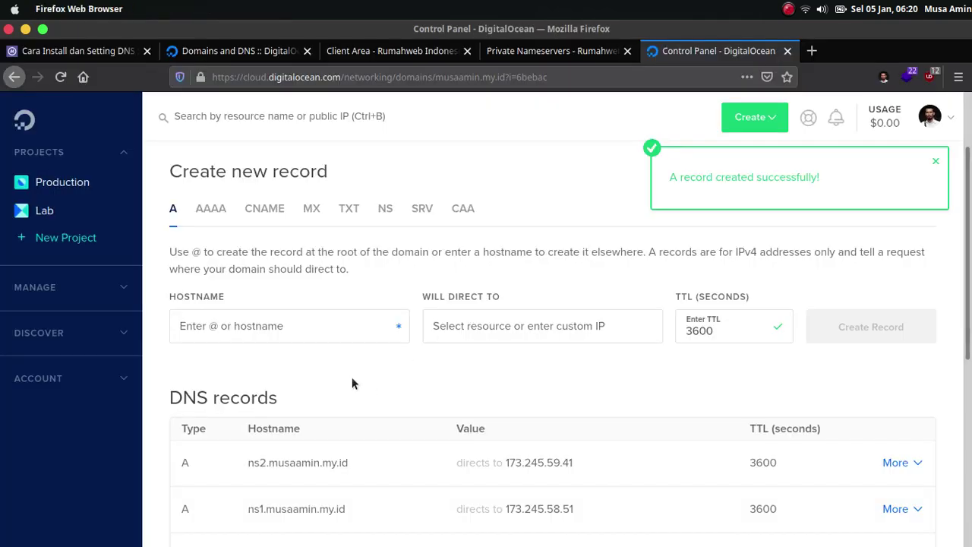
{"action": "left_click", "coordinate": [276, 310]}
{"action": "type", "text": "ns3"}
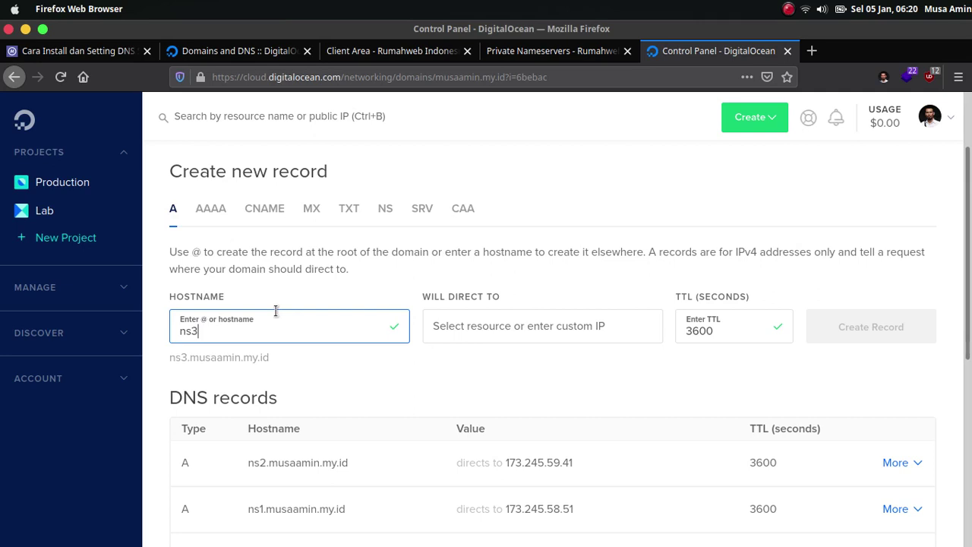
{"action": "key", "text": "Tab"}
{"action": "key", "text": "ctrl+v"}
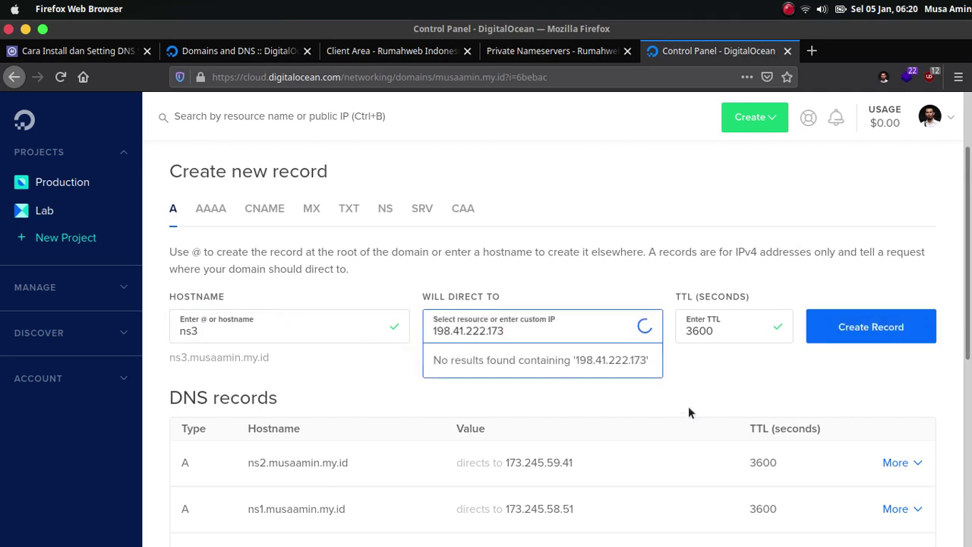
{"action": "left_click", "coordinate": [824, 339]}
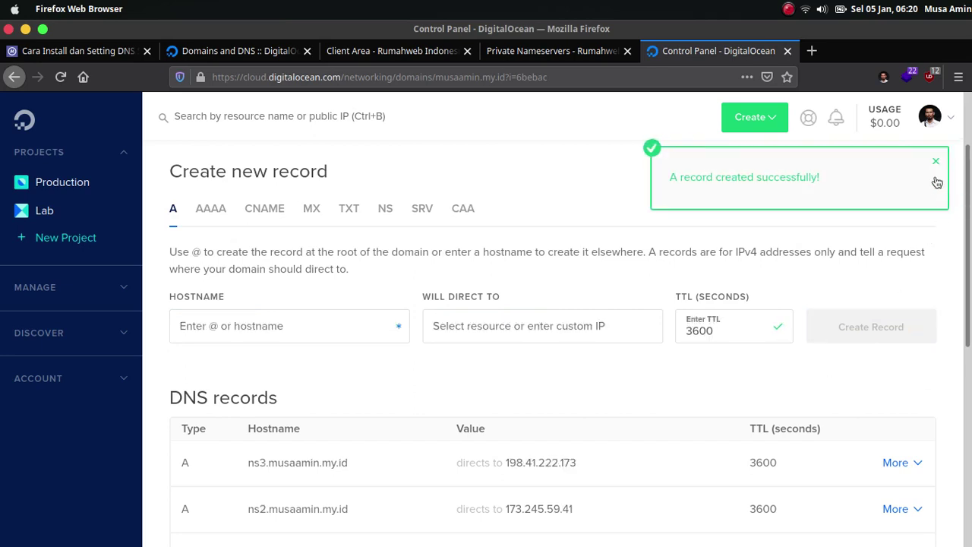
{"action": "left_click", "coordinate": [938, 161]}
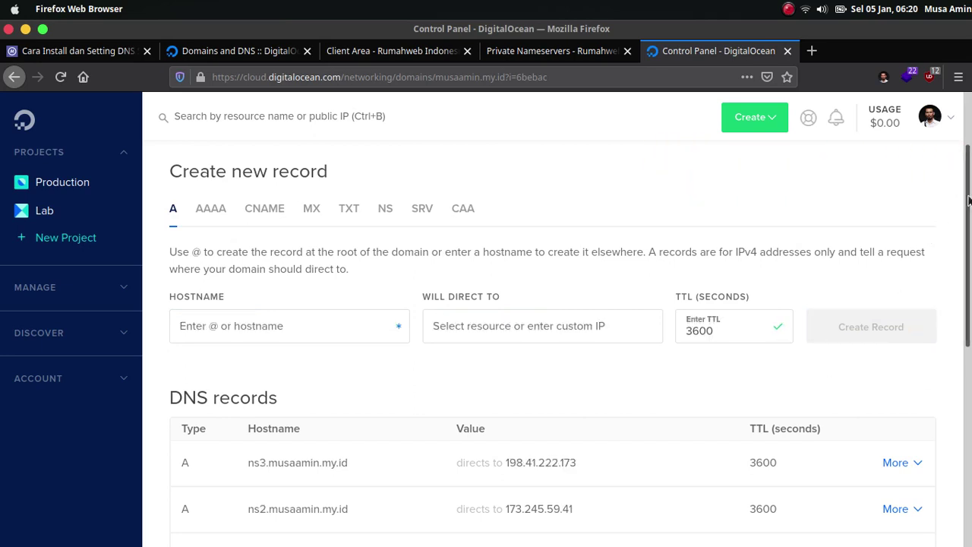
Review the domain's A and NS records in DigitalOcean against the private nameservers and custom nameservers set in Rumahweb.
{"action": "scroll", "coordinate": [553, 341], "scroll_direction": "down", "scroll_amount": 5}
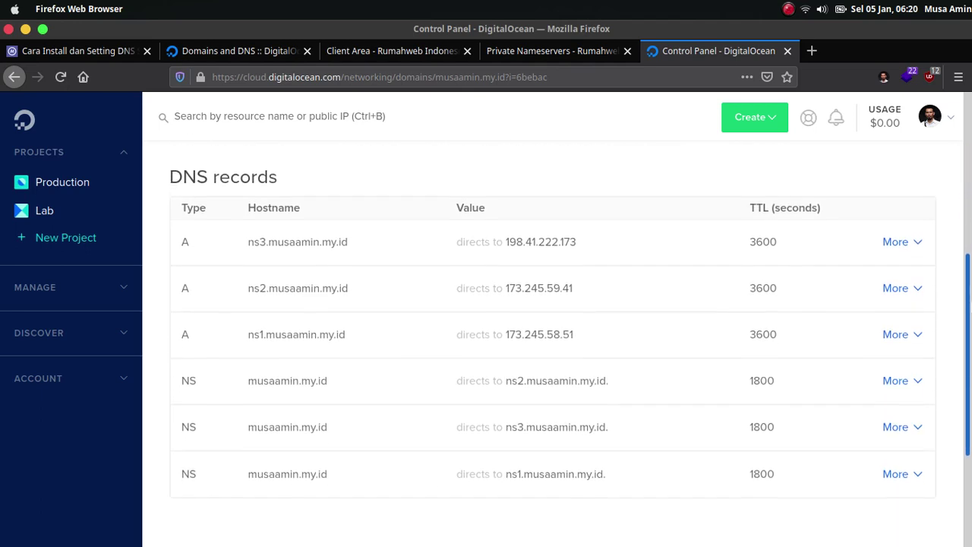
{"action": "scroll", "coordinate": [553, 342], "scroll_direction": "up", "scroll_amount": 1}
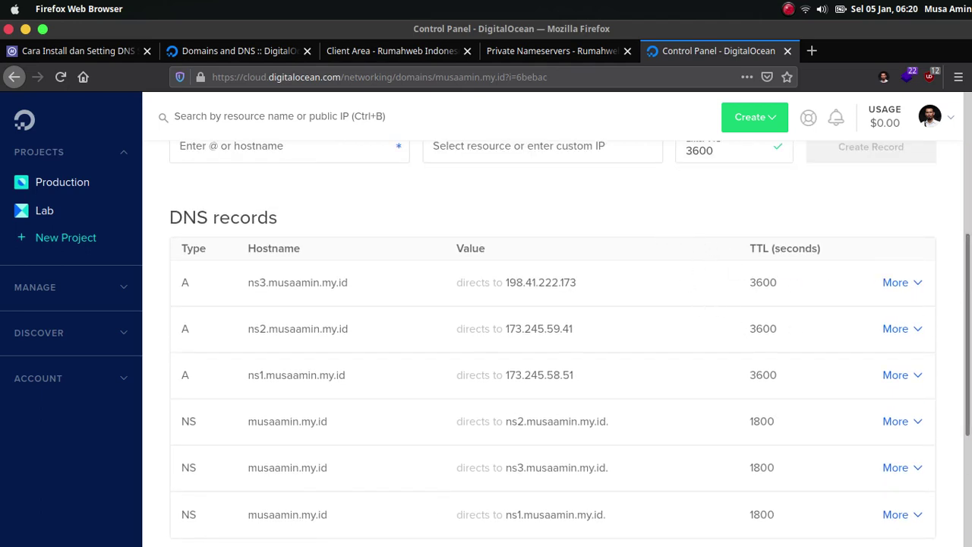
{"action": "scroll", "coordinate": [553, 342], "scroll_direction": "up", "scroll_amount": 3}
{"action": "scroll", "coordinate": [553, 342], "scroll_direction": "down", "scroll_amount": 4}
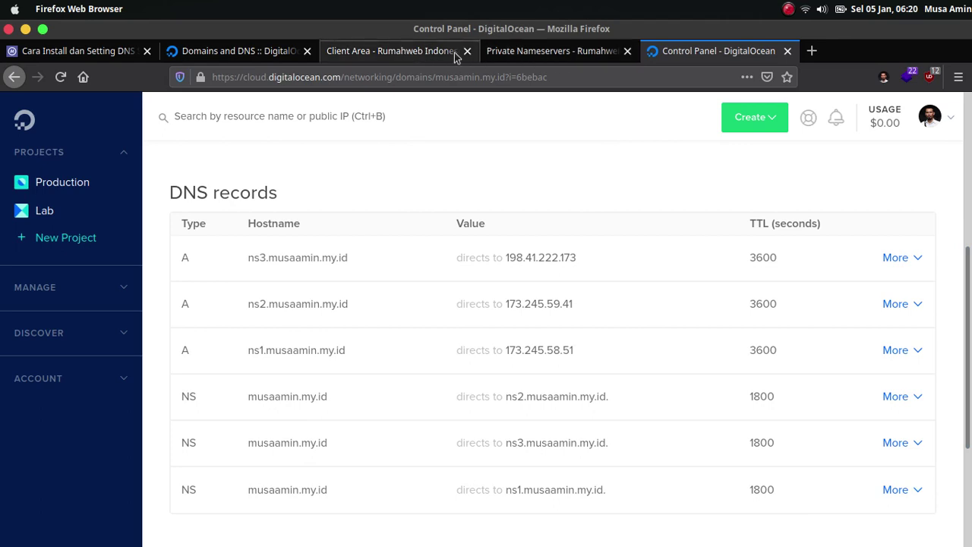
{"action": "left_click", "coordinate": [513, 54]}
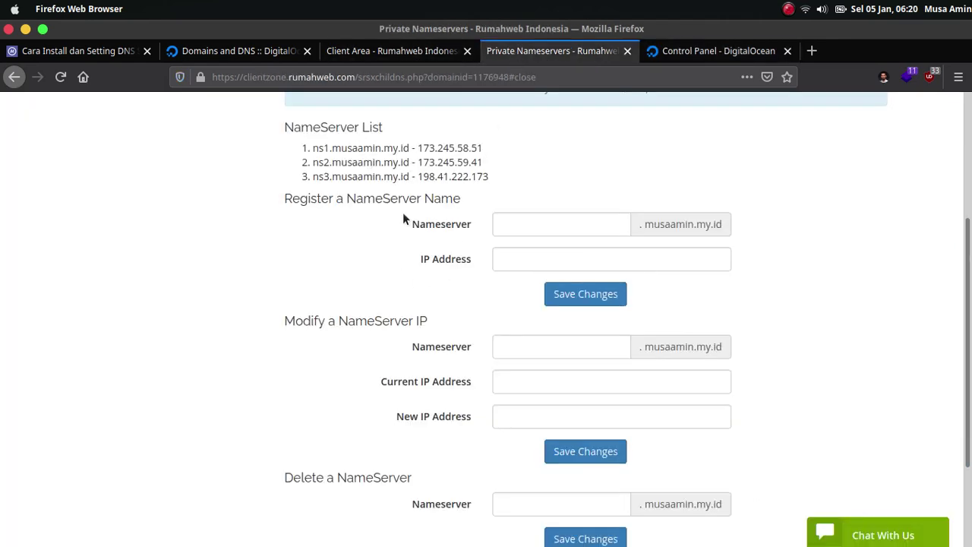
{"action": "left_click", "coordinate": [410, 53]}
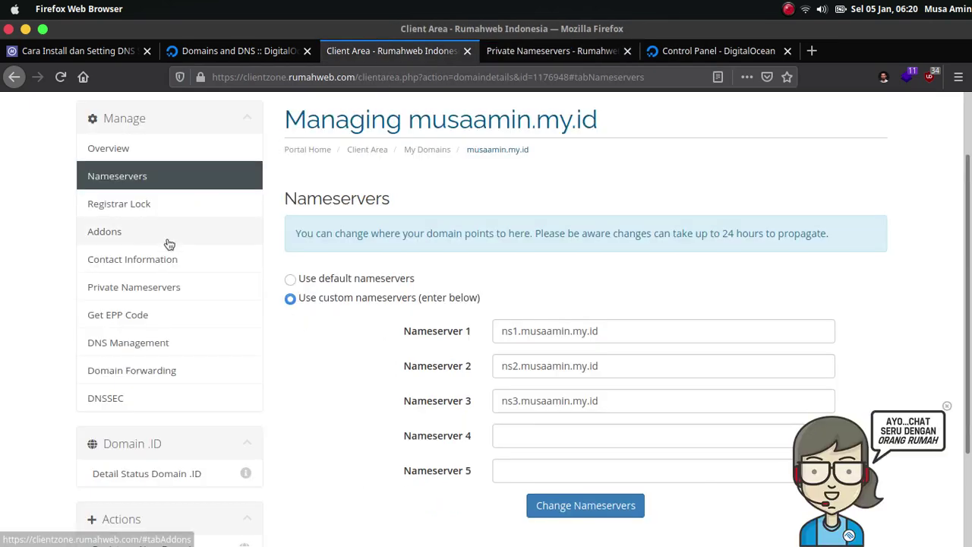
{"action": "left_click", "coordinate": [688, 59]}
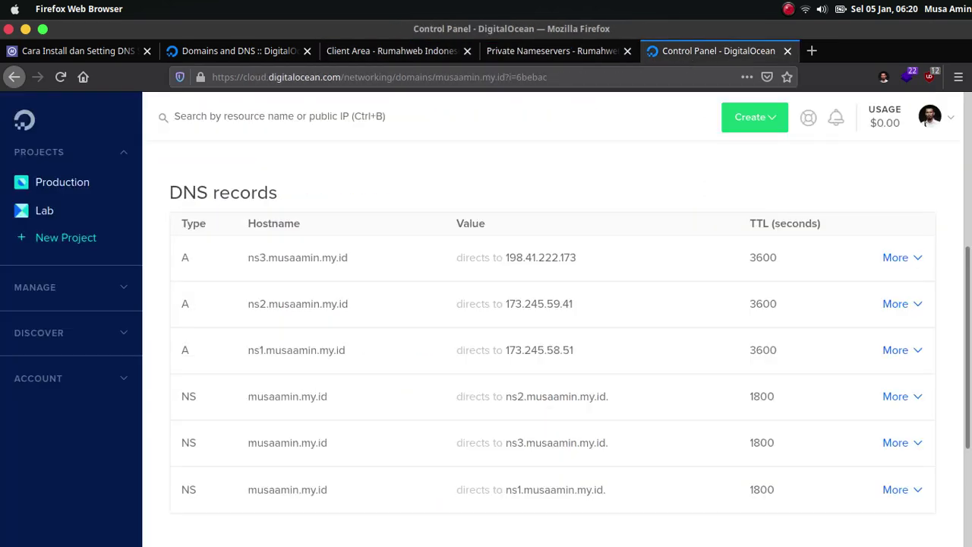
Switch to the terminal, clear its output and ping ns1.musaamin.my.id to check that the private nameserver resolves.
{"action": "left_click", "coordinate": [732, 523]}
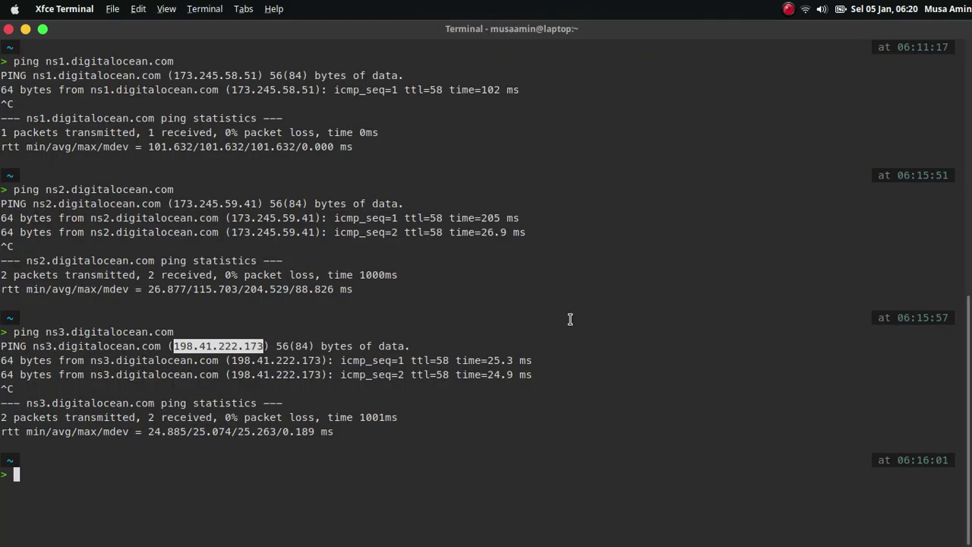
{"action": "key", "text": "ctrl+l"}
{"action": "type", "text": "ping "}
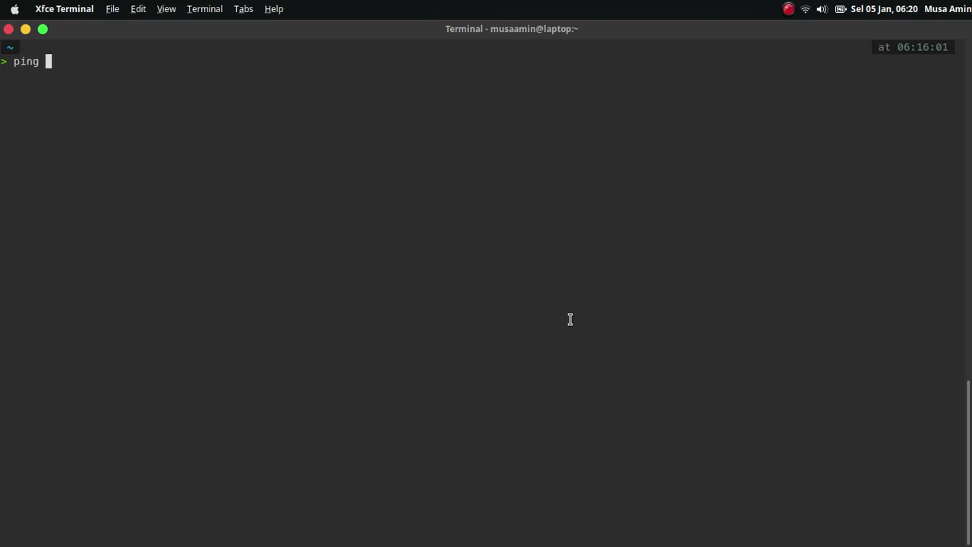
{"action": "type", "text": "ns1.musaamin.my."}
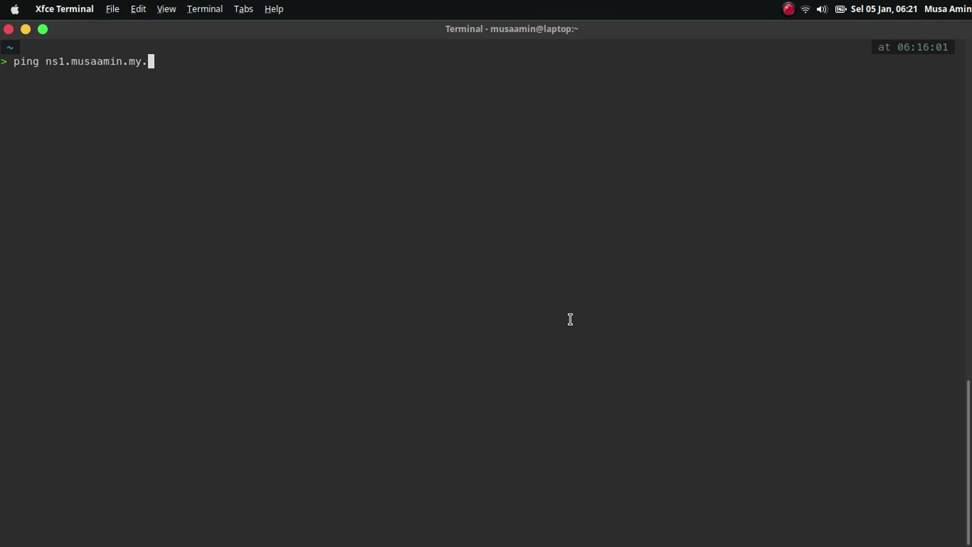
{"action": "type", "text": "id"}
{"action": "key", "text": "Return"}
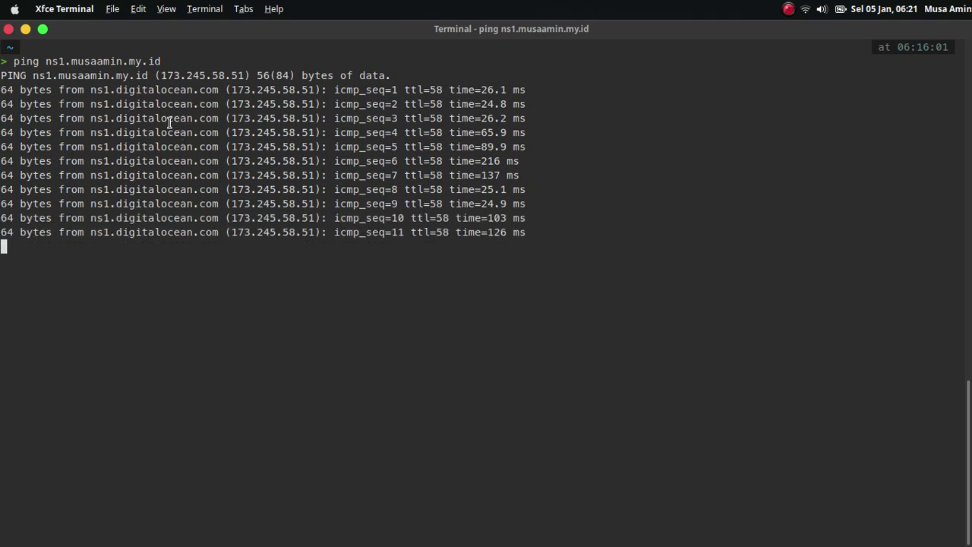
Stop the running ping and switch to Firefox with the domain's DigitalOcean record form in view.
{"action": "key", "text": "ctrl+c"}
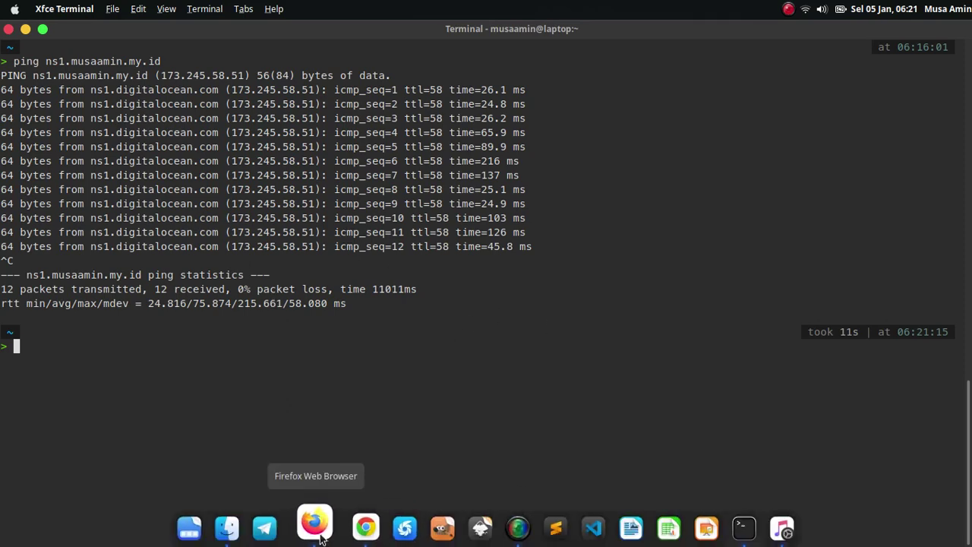
{"action": "left_click", "coordinate": [316, 524]}
{"action": "scroll", "coordinate": [928, 285], "scroll_direction": "up", "scroll_amount": 5}
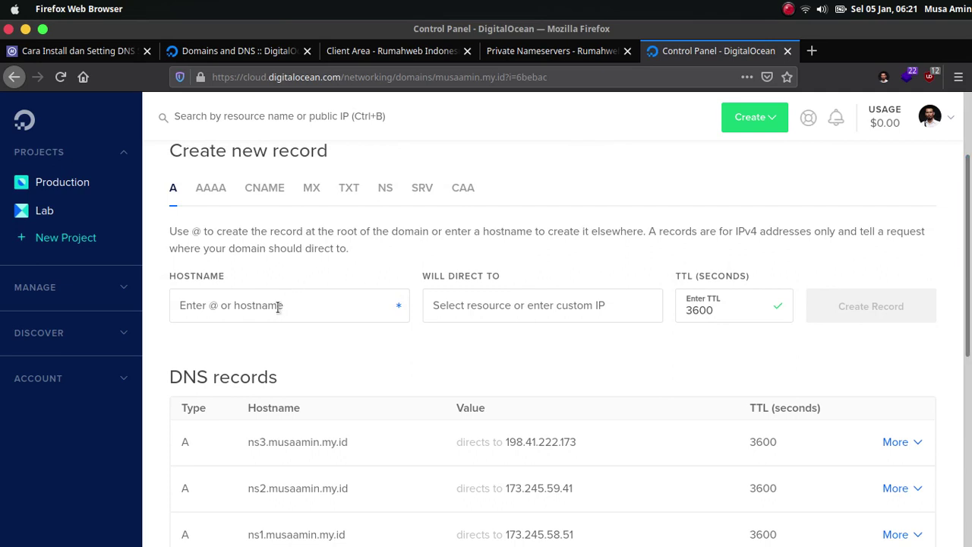
{"action": "left_click", "coordinate": [277, 306]}
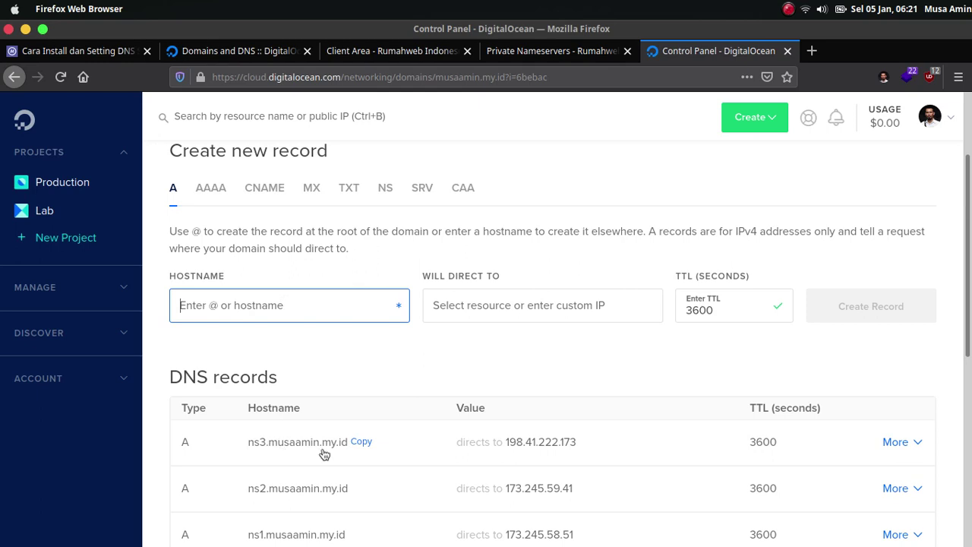
{"action": "type", "text": "@"}
{"action": "left_click", "coordinate": [432, 304]}
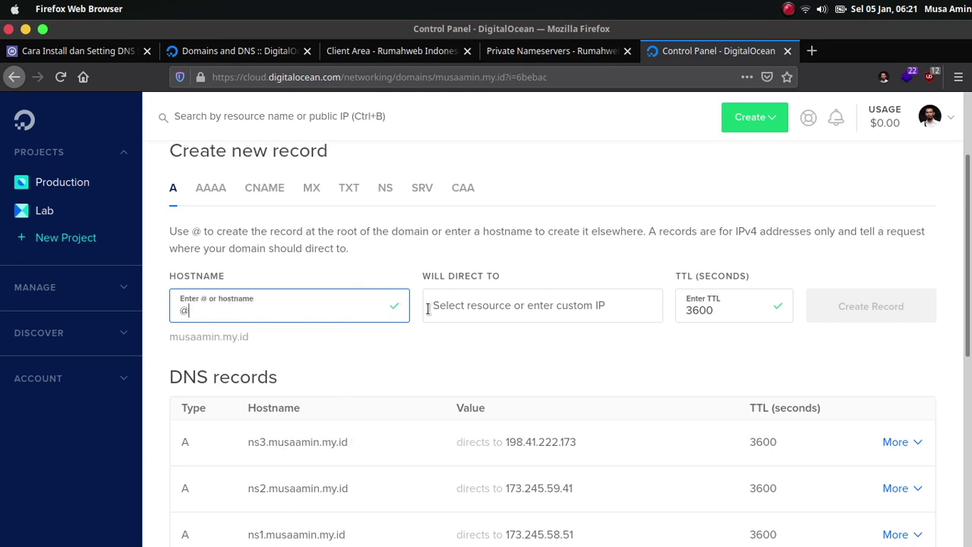
{"action": "left_click", "coordinate": [360, 369]}
{"action": "left_click", "coordinate": [435, 309]}
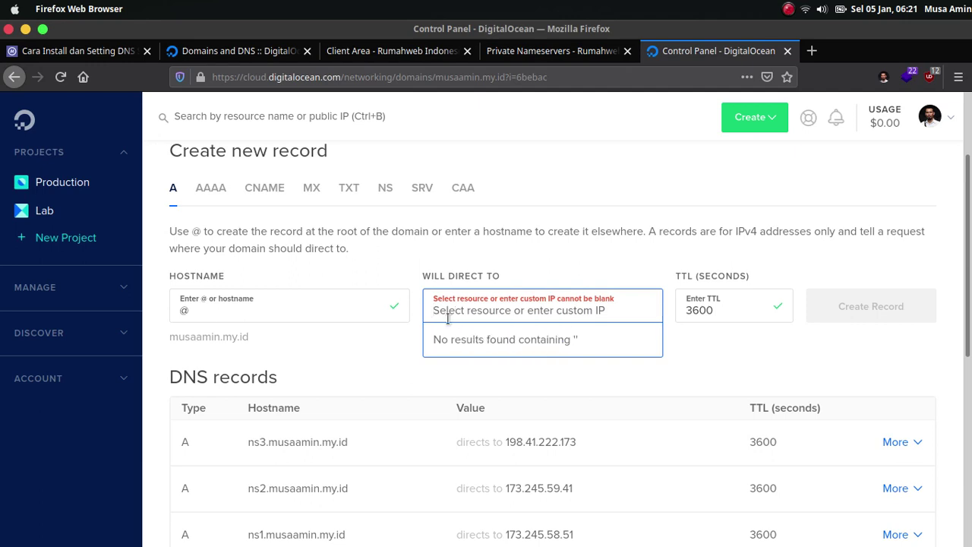
{"action": "left_click", "coordinate": [385, 352]}
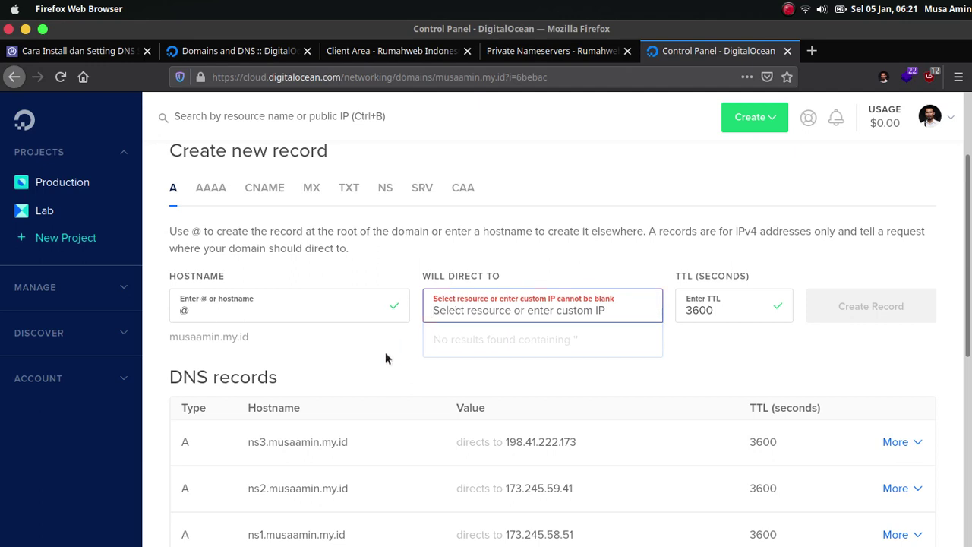
Reload the domain page and create an A record for hostname @ directing to the ubuntu droplet (178.128.208.149).
{"action": "left_click", "coordinate": [61, 77]}
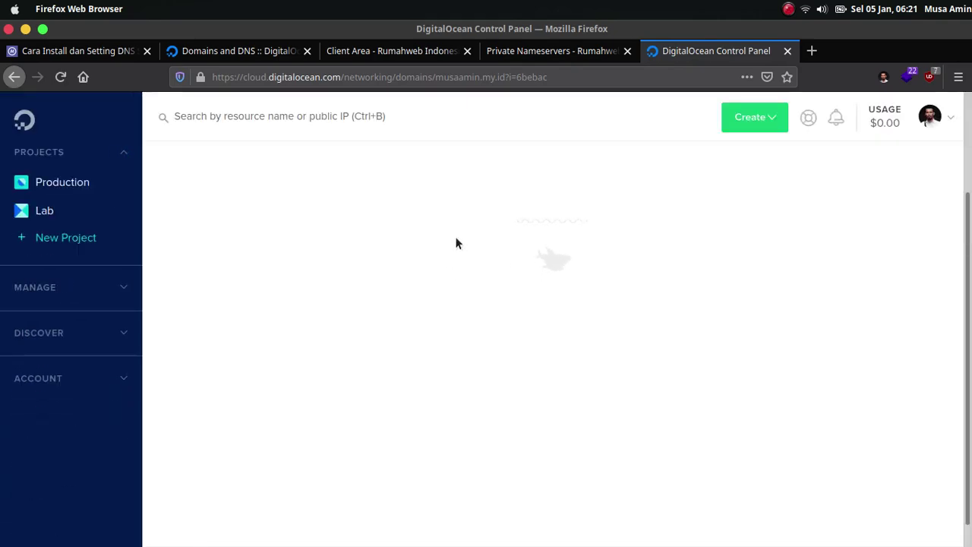
{"action": "scroll", "coordinate": [455, 243], "scroll_direction": "down", "scroll_amount": 3}
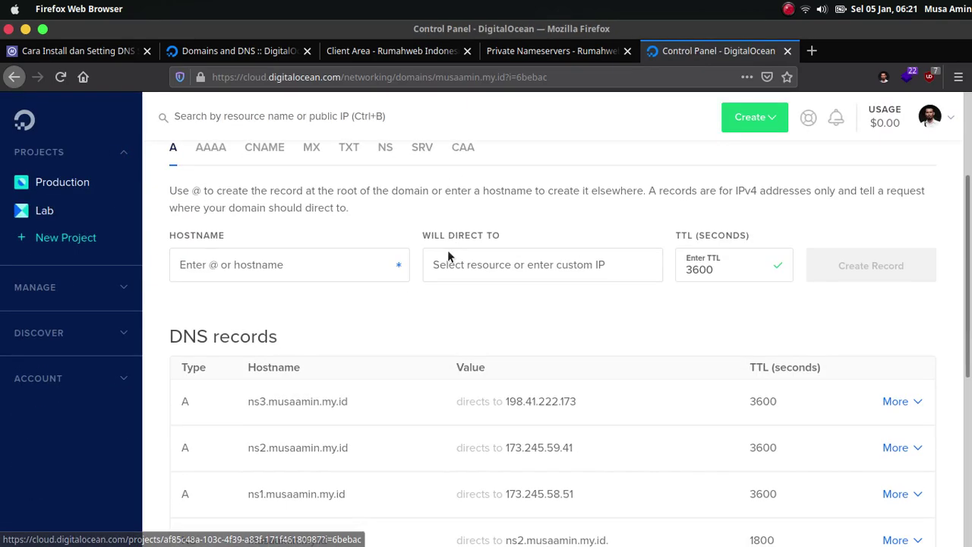
{"action": "left_click", "coordinate": [345, 265]}
{"action": "type", "text": "@"}
{"action": "left_click", "coordinate": [446, 266]}
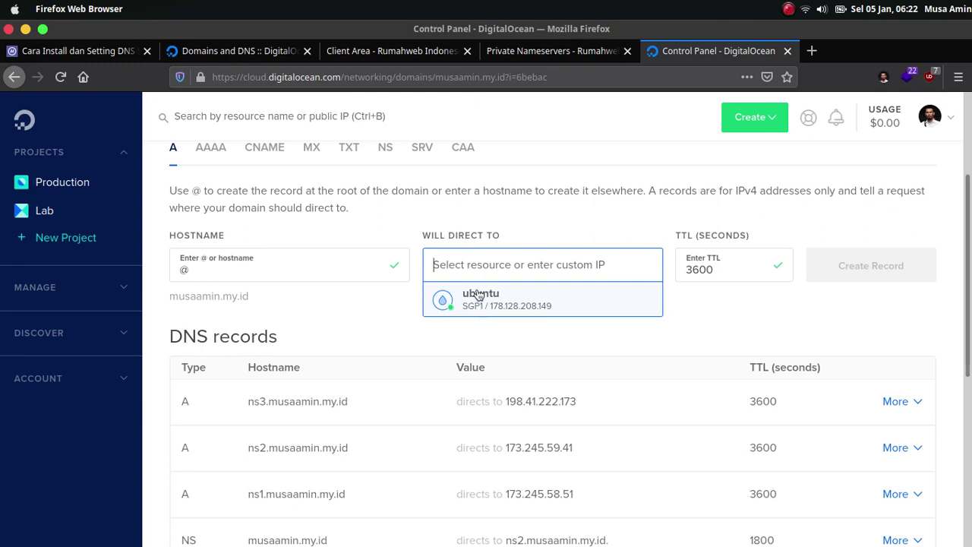
{"action": "left_click", "coordinate": [559, 295]}
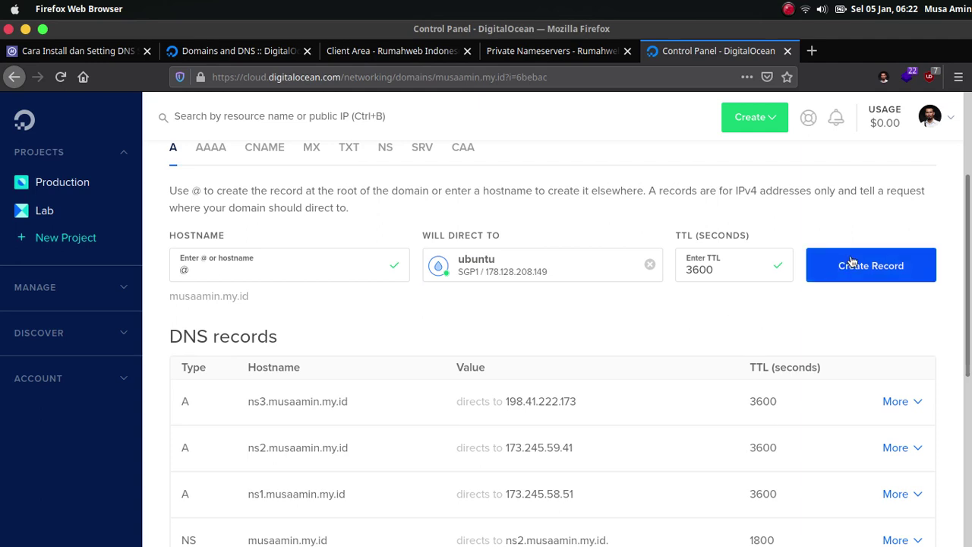
{"action": "left_click", "coordinate": [826, 266]}
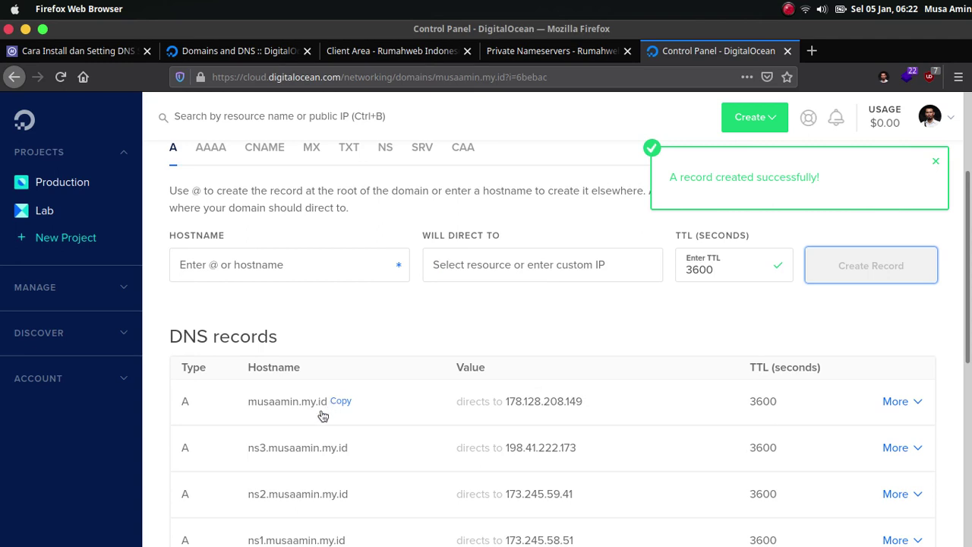
Create a CNAME record for hostname www as an alias of @ and dismiss the notice.
{"action": "scroll", "coordinate": [321, 415], "scroll_direction": "up", "scroll_amount": 2}
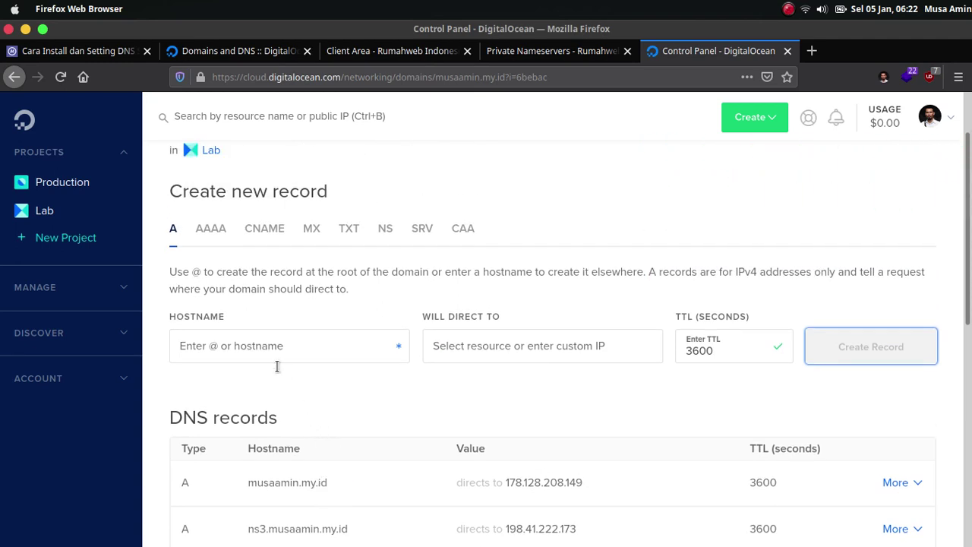
{"action": "left_click", "coordinate": [264, 236]}
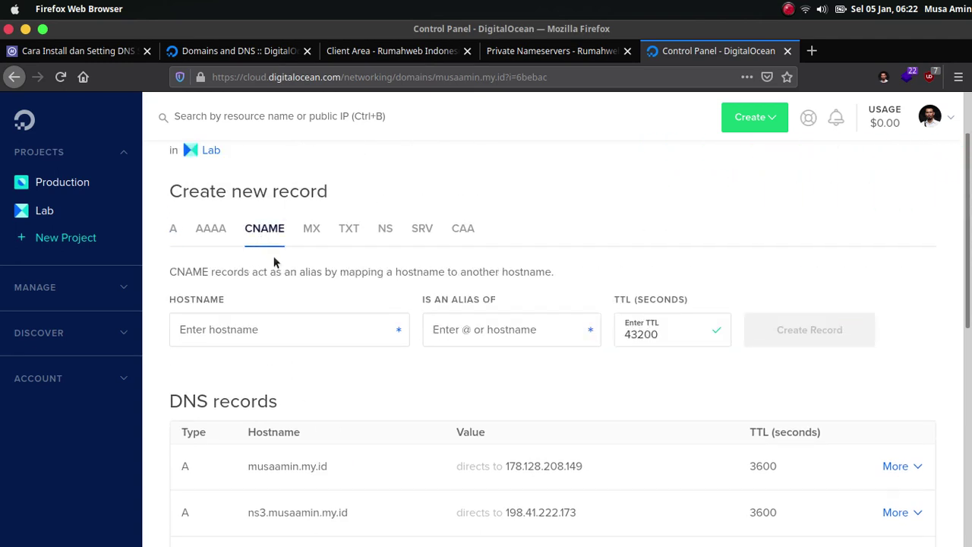
{"action": "left_click", "coordinate": [276, 325]}
{"action": "type", "text": "www"}
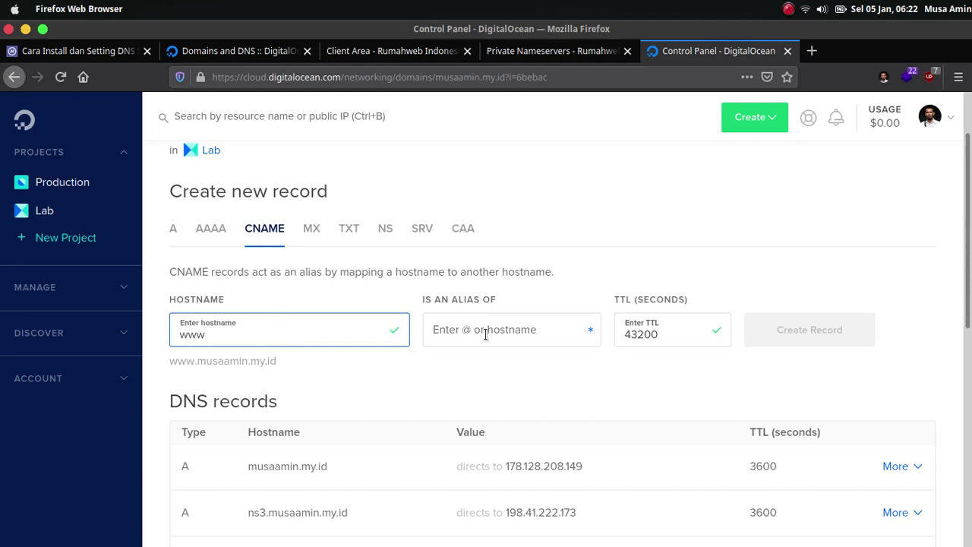
{"action": "left_click", "coordinate": [485, 334]}
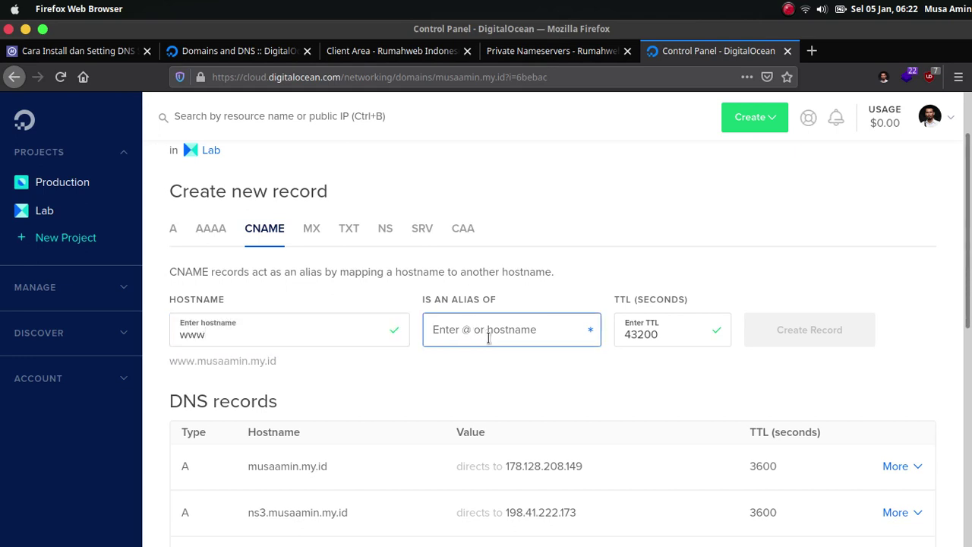
{"action": "type", "text": "@"}
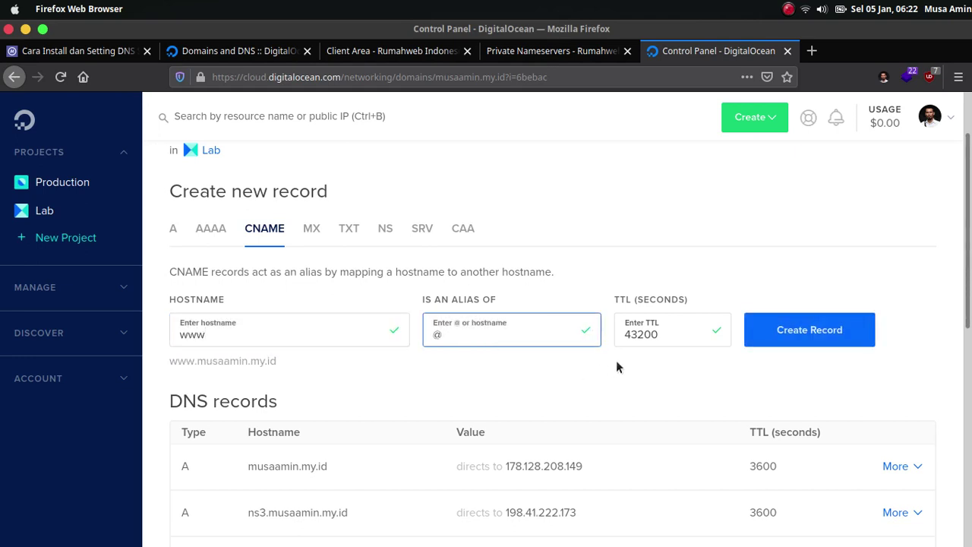
{"action": "left_click", "coordinate": [803, 338]}
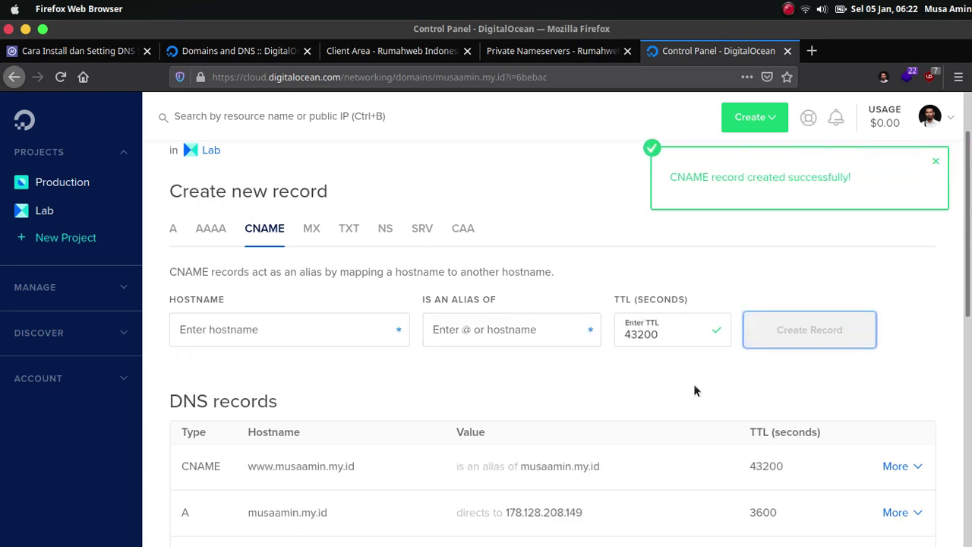
{"action": "left_click", "coordinate": [935, 162]}
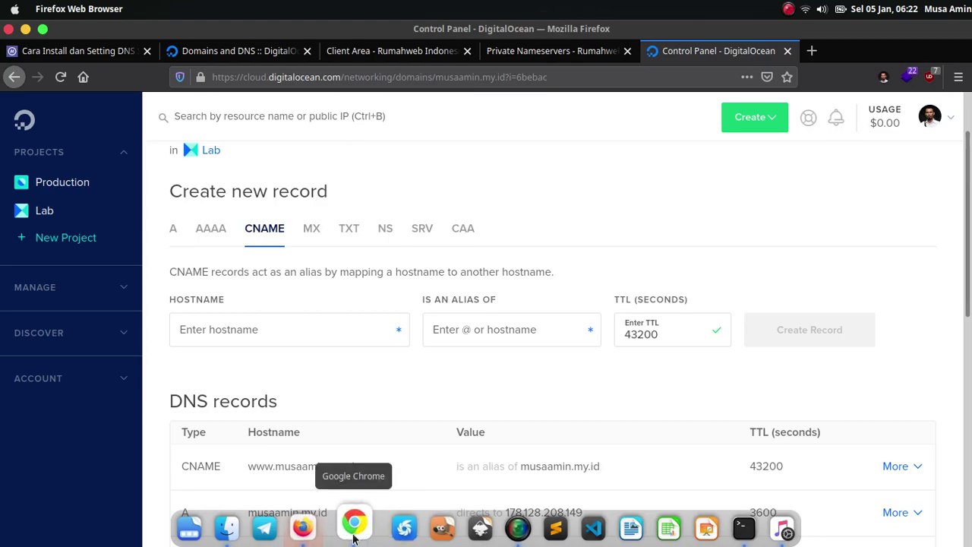
Switch to Google Chrome, open musaamin.my.id and look through the page the domain serves.
{"action": "left_click", "coordinate": [353, 536]}
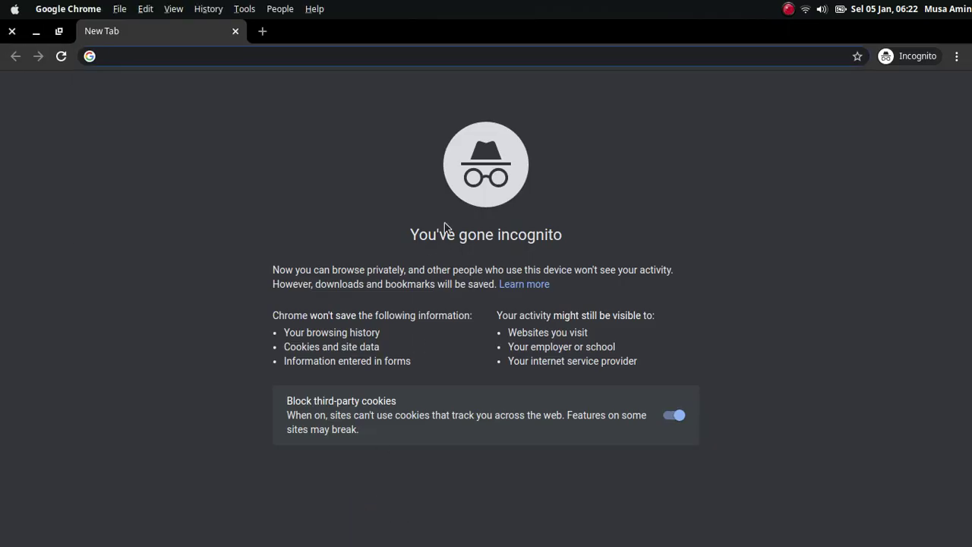
{"action": "type", "text": "musaamin.my,"}
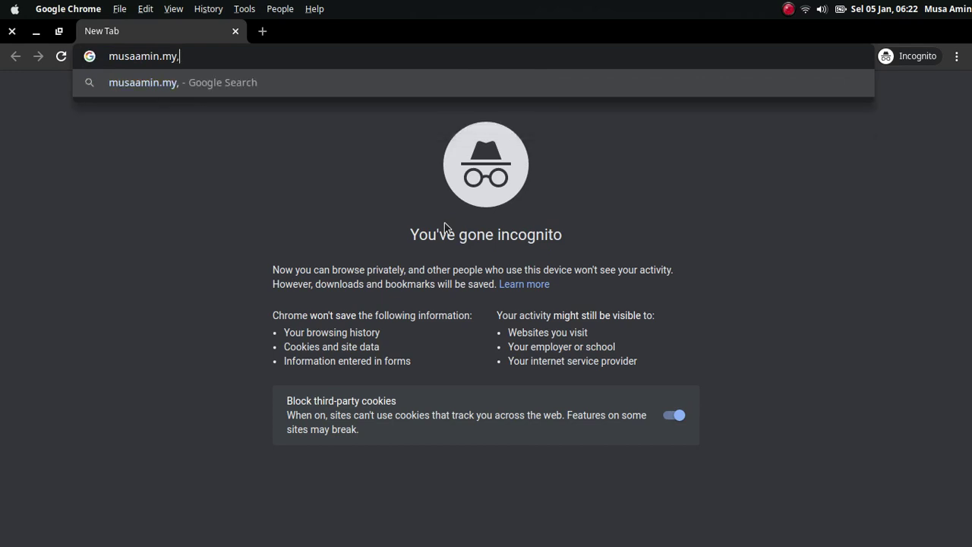
{"action": "key", "text": "BackSpace"}
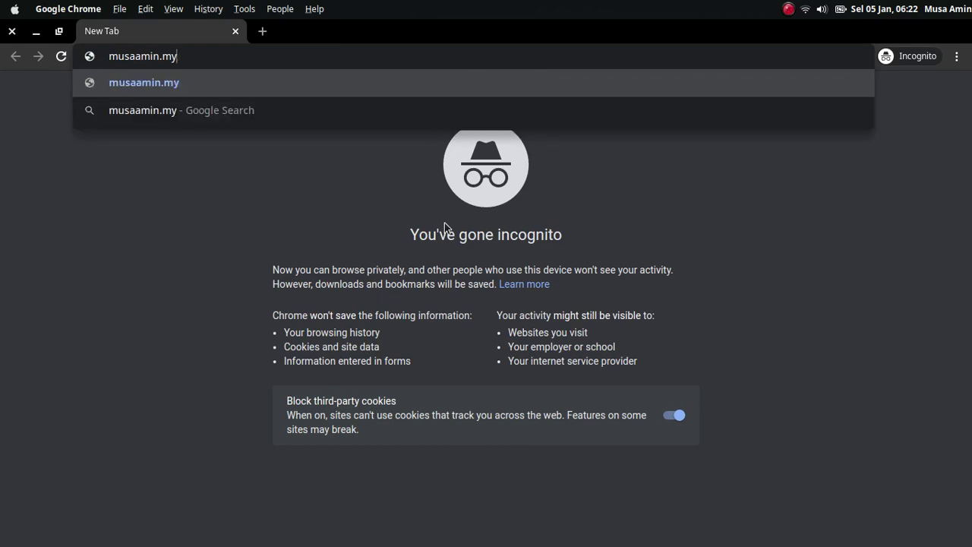
{"action": "type", "text": ".id"}
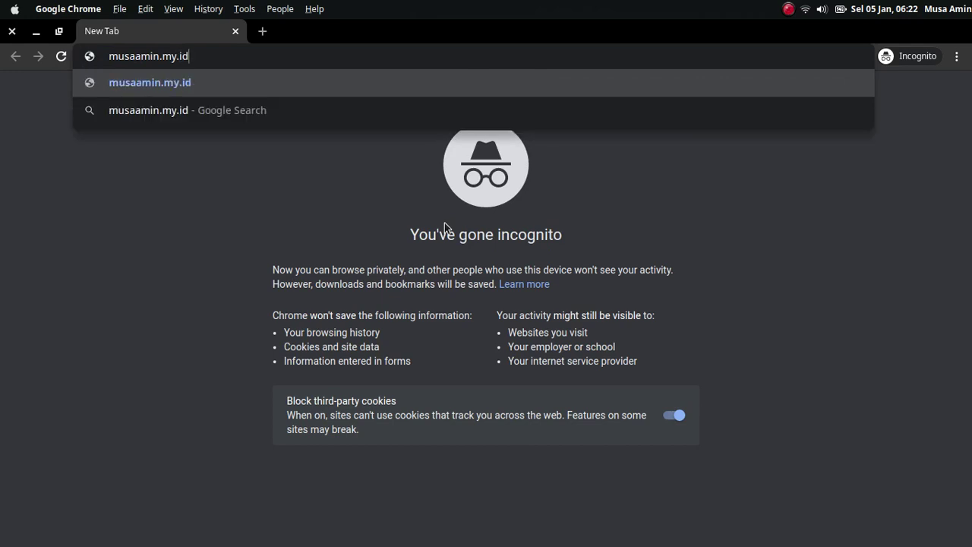
{"action": "key", "text": "Return"}
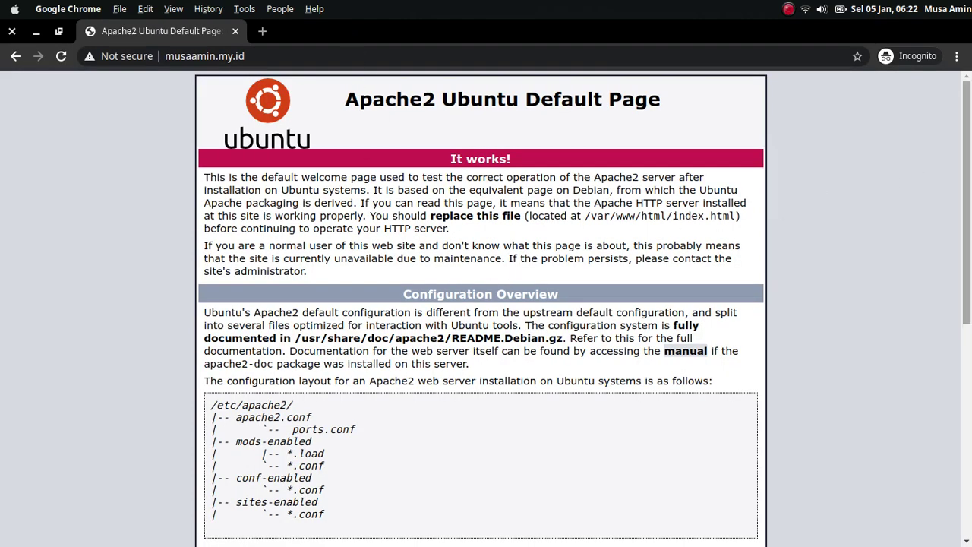
{"action": "scroll", "coordinate": [715, 220], "scroll_direction": "down", "scroll_amount": 6}
{"action": "scroll", "coordinate": [716, 221], "scroll_direction": "up", "scroll_amount": 3}
{"action": "scroll", "coordinate": [834, 90], "scroll_direction": "up", "scroll_amount": 3}
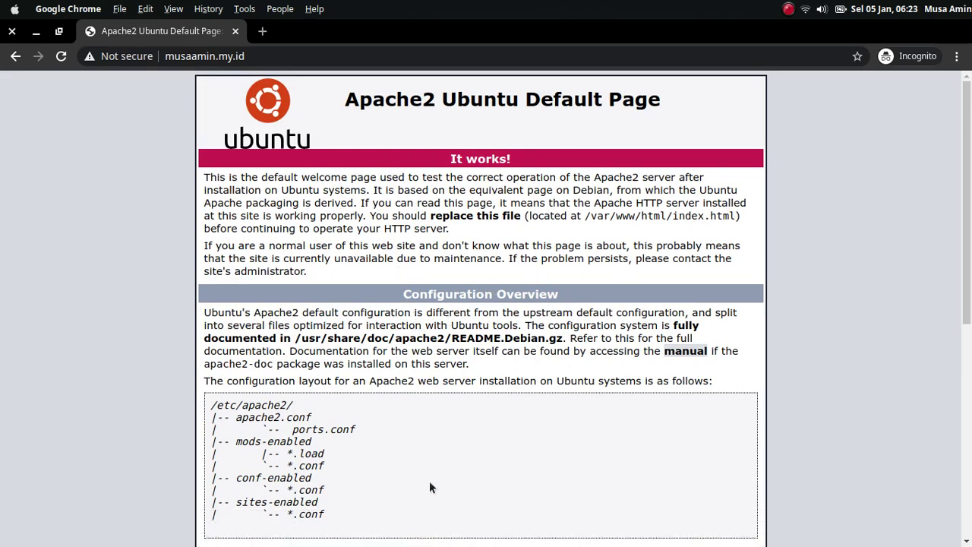
Switch back to Firefox and create a CNAME record for hostname blog as an alias of @.
{"action": "mouse_move", "coordinate": [317, 543]}
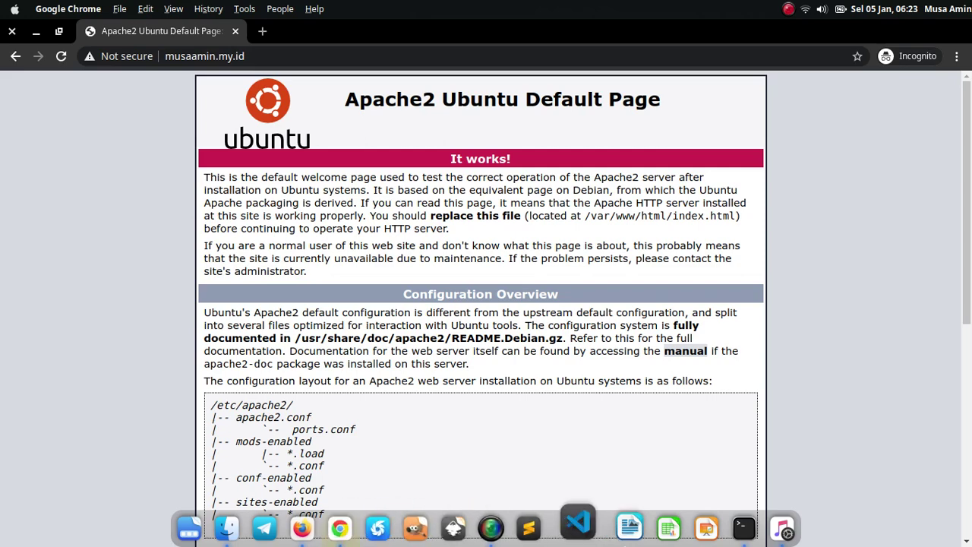
{"action": "left_click", "coordinate": [308, 530]}
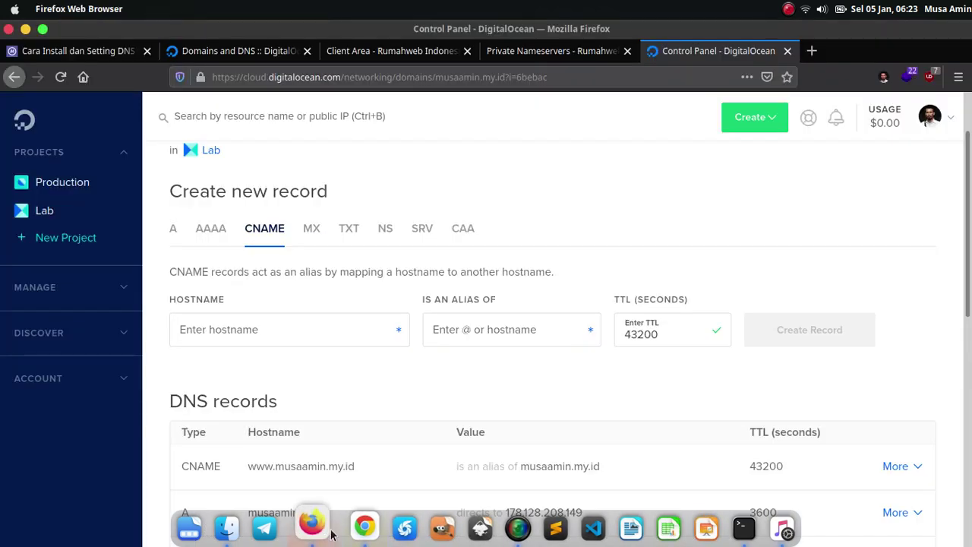
{"action": "scroll", "coordinate": [455, 387], "scroll_direction": "down", "scroll_amount": 1}
{"action": "scroll", "coordinate": [386, 369], "scroll_direction": "down", "scroll_amount": 2}
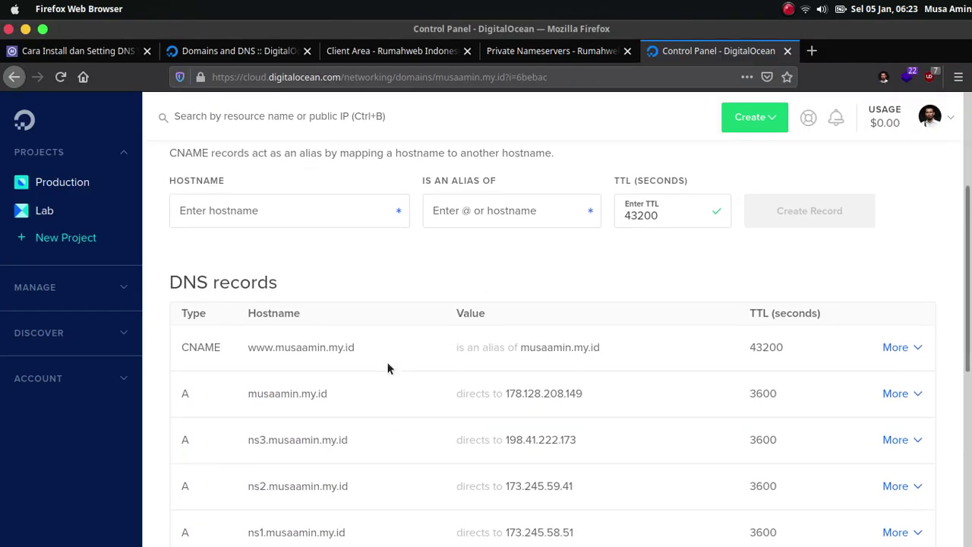
{"action": "scroll", "coordinate": [315, 292], "scroll_direction": "up", "scroll_amount": 2}
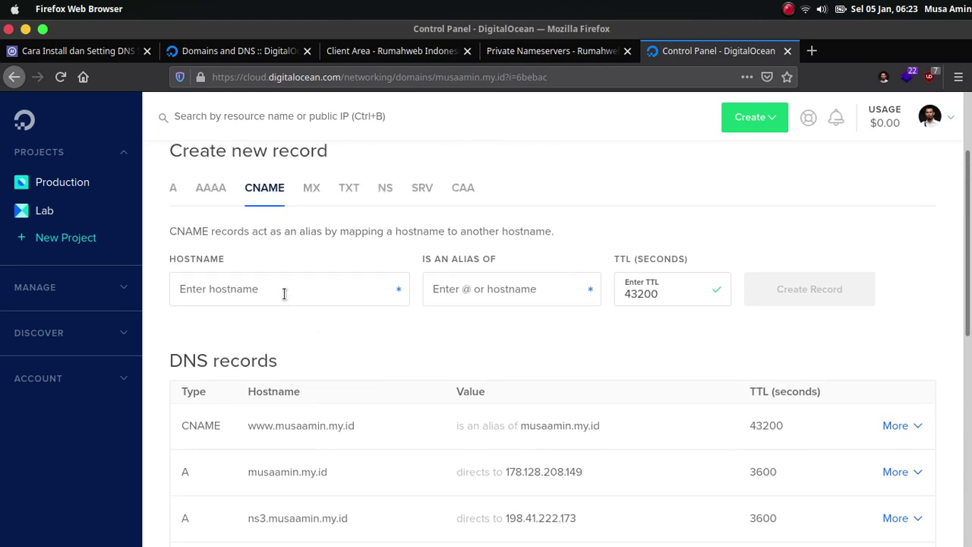
{"action": "left_click", "coordinate": [283, 293]}
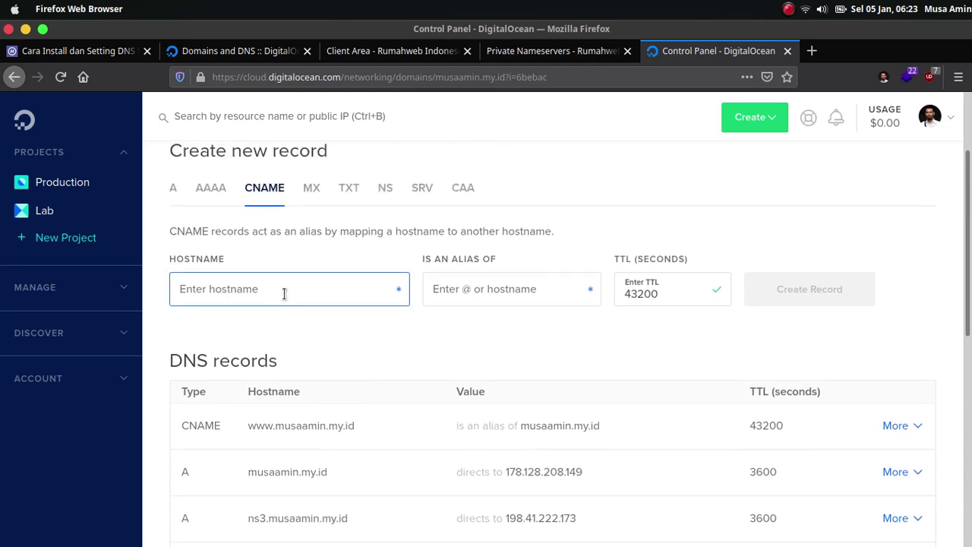
{"action": "type", "text": "blog"}
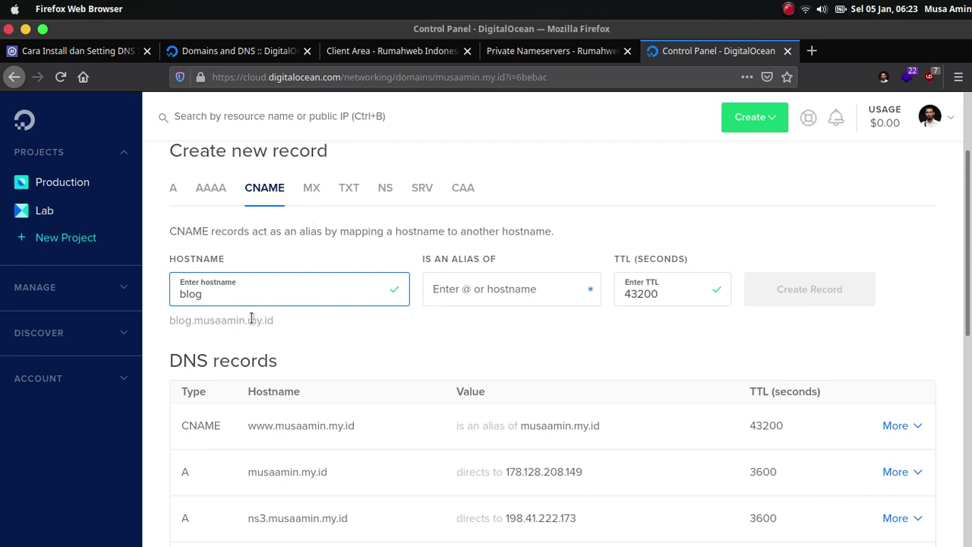
{"action": "left_click", "coordinate": [494, 295]}
{"action": "left_click", "coordinate": [504, 342]}
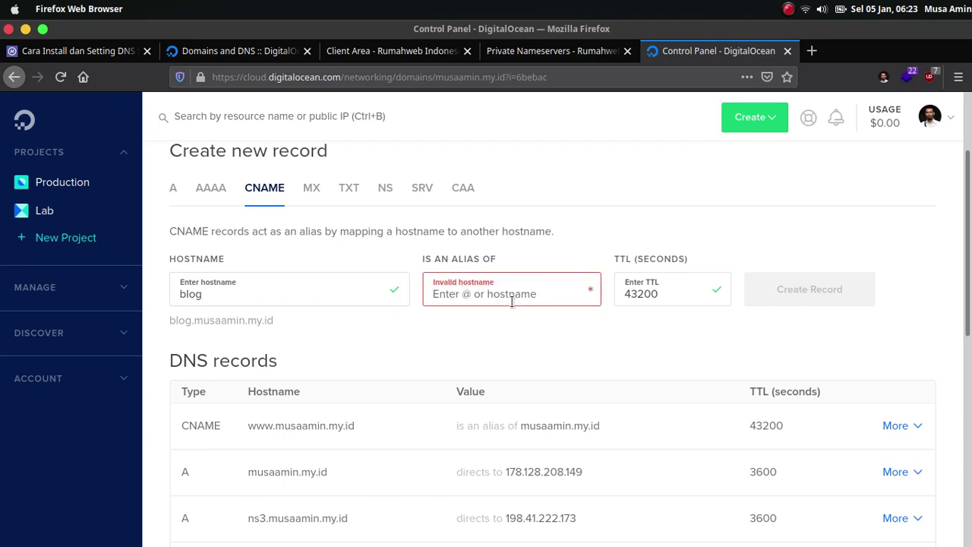
{"action": "type", "text": "@"}
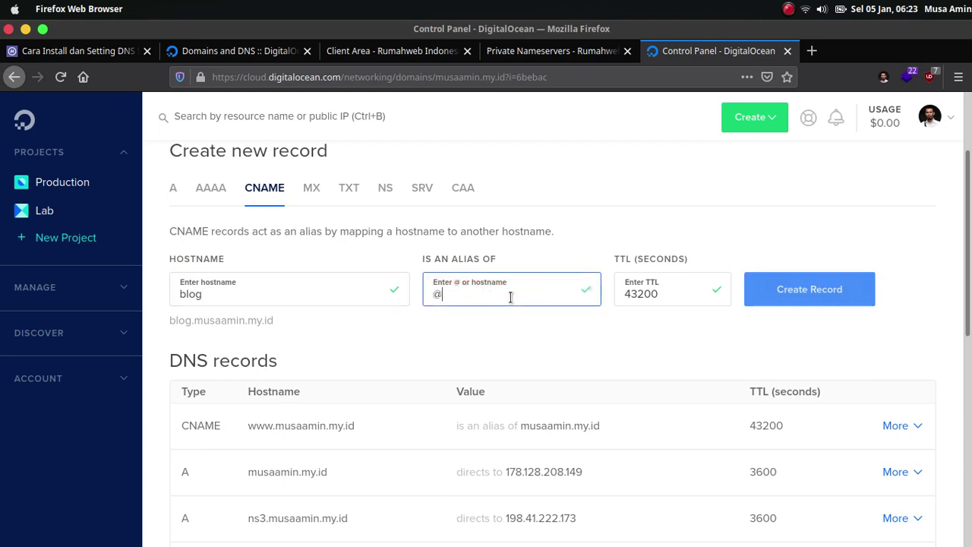
{"action": "left_click", "coordinate": [787, 291]}
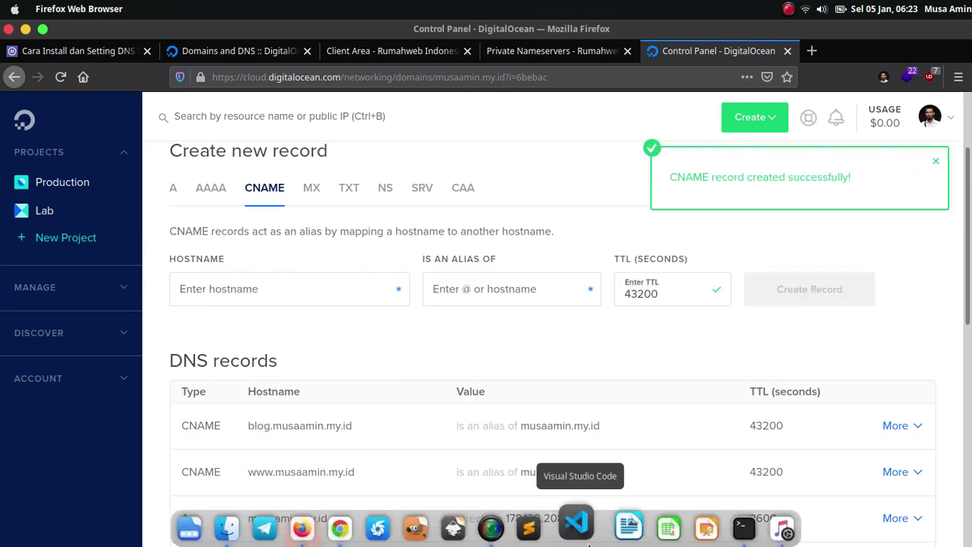
Switch to Google Chrome and open blog.musaamin.my.id in a fresh incognito tab to check the page it serves.
{"action": "left_click", "coordinate": [349, 531]}
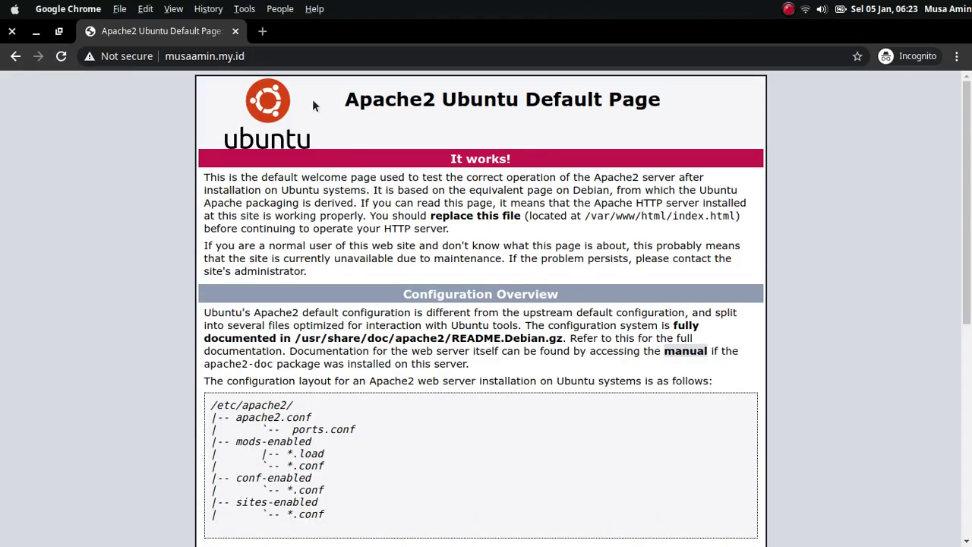
{"action": "left_click", "coordinate": [262, 32]}
{"action": "left_click", "coordinate": [236, 31]}
{"action": "type", "text": "bl"}
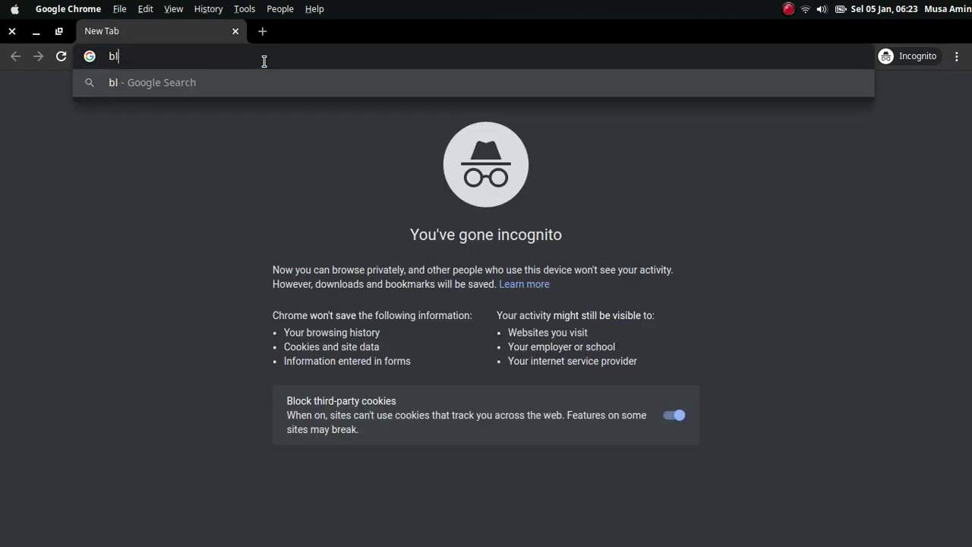
{"action": "type", "text": "og.musaamin.we"}
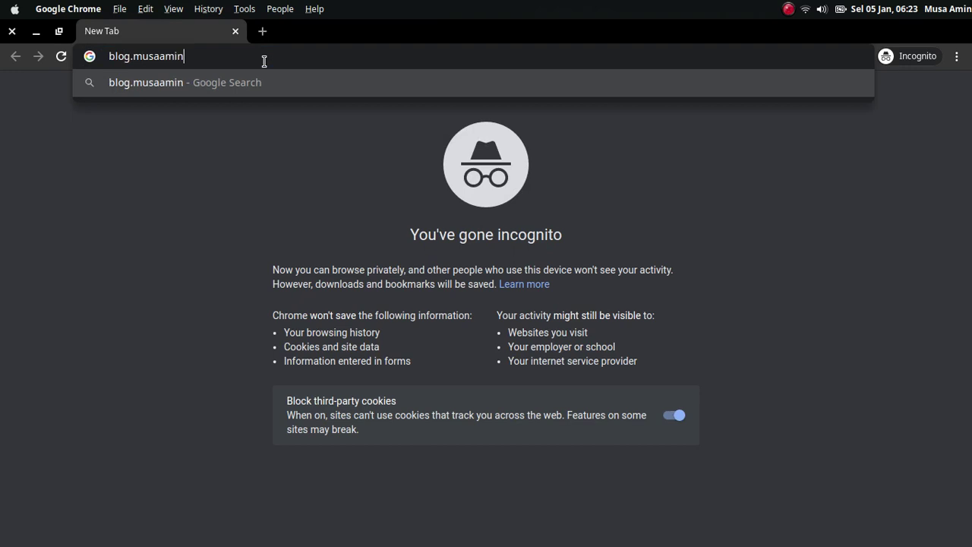
{"action": "key", "text": "BackSpace"}
{"action": "key", "text": "BackSpace"}
{"action": "type", "text": "m"}
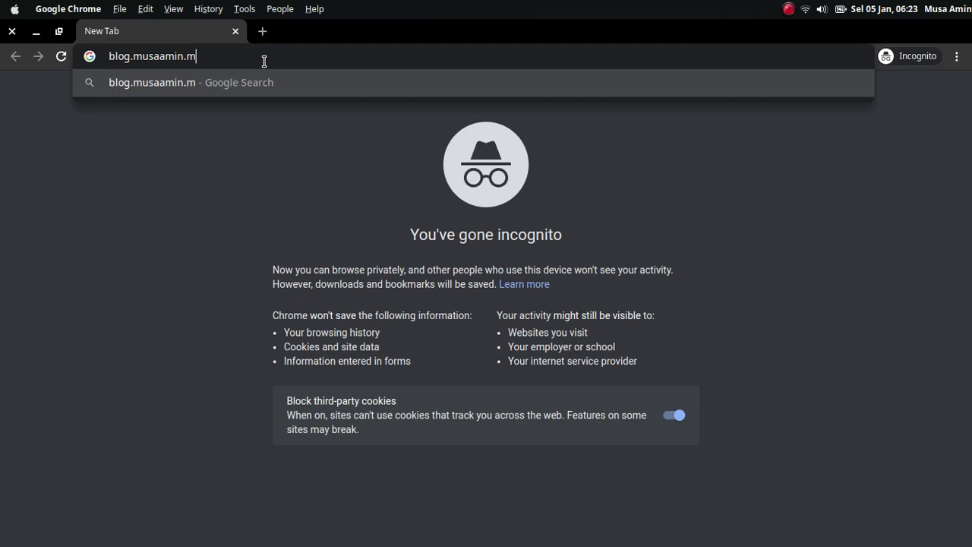
{"action": "type", "text": "y.id"}
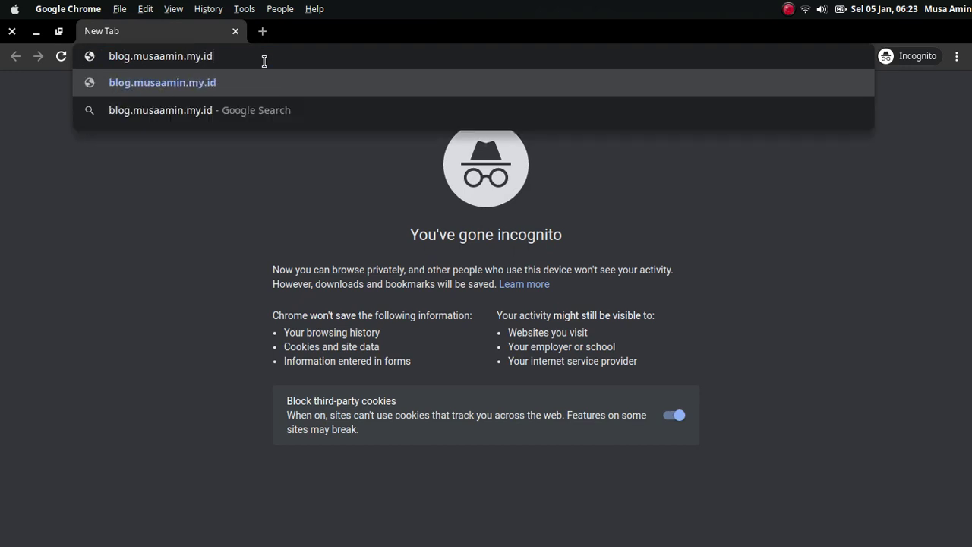
{"action": "key", "text": "Return"}
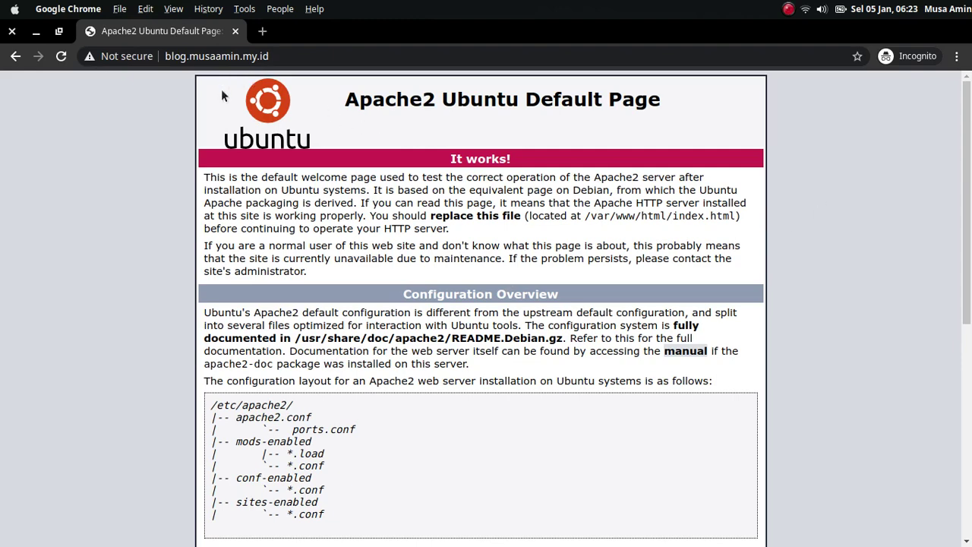
{"action": "left_click", "coordinate": [318, 525]}
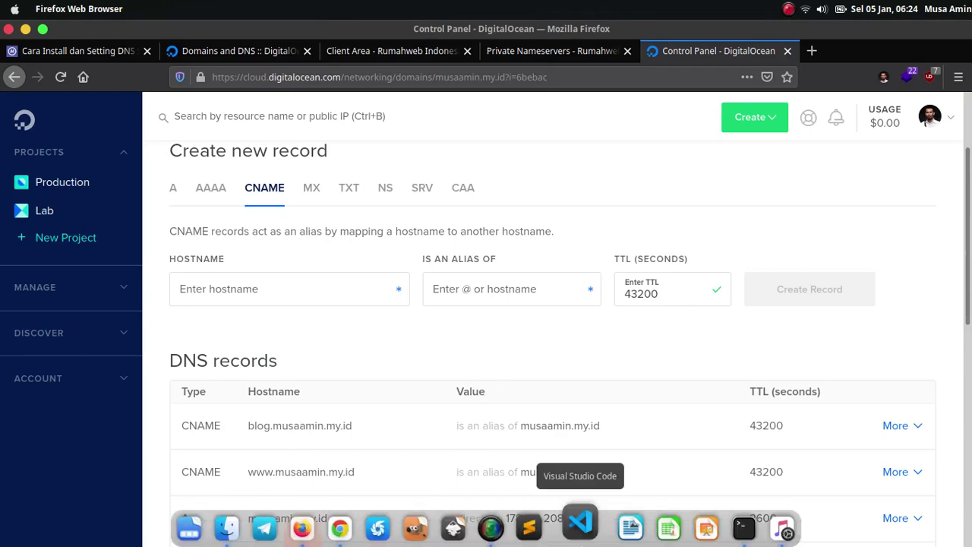
{"action": "left_click", "coordinate": [730, 528]}
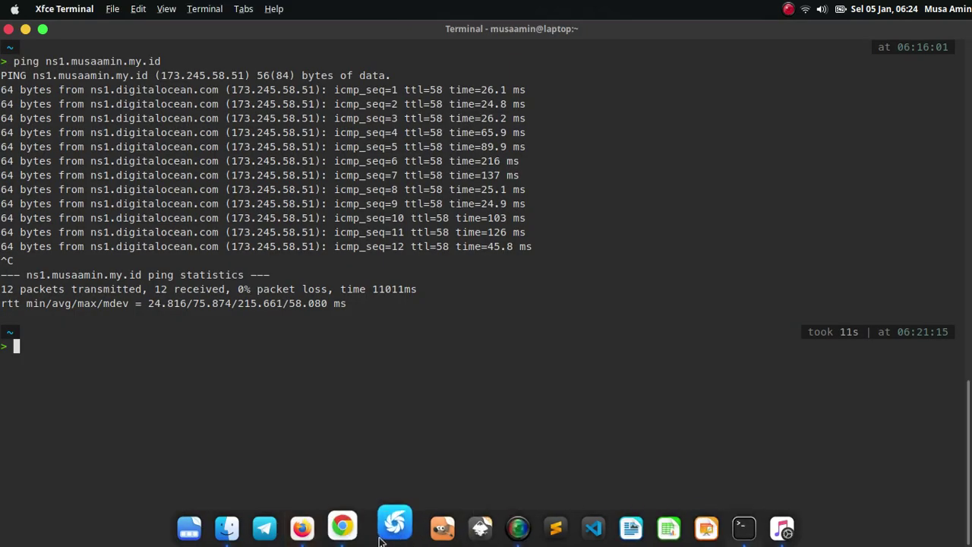
{"action": "left_click", "coordinate": [353, 528]}
{"action": "left_click", "coordinate": [313, 528]}
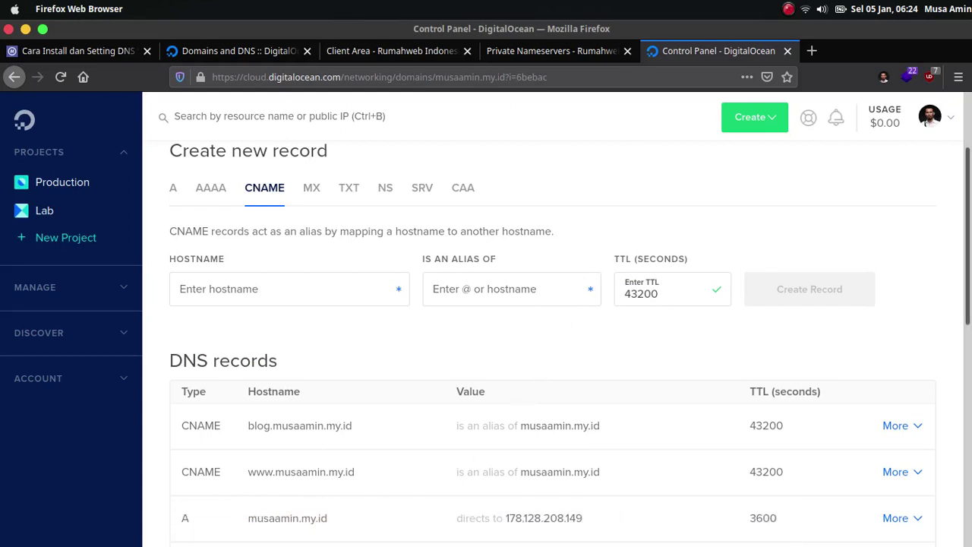
{"action": "scroll", "coordinate": [967, 228], "scroll_direction": "up", "scroll_amount": 3}
{"action": "scroll", "coordinate": [967, 228], "scroll_direction": "up", "scroll_amount": 1}
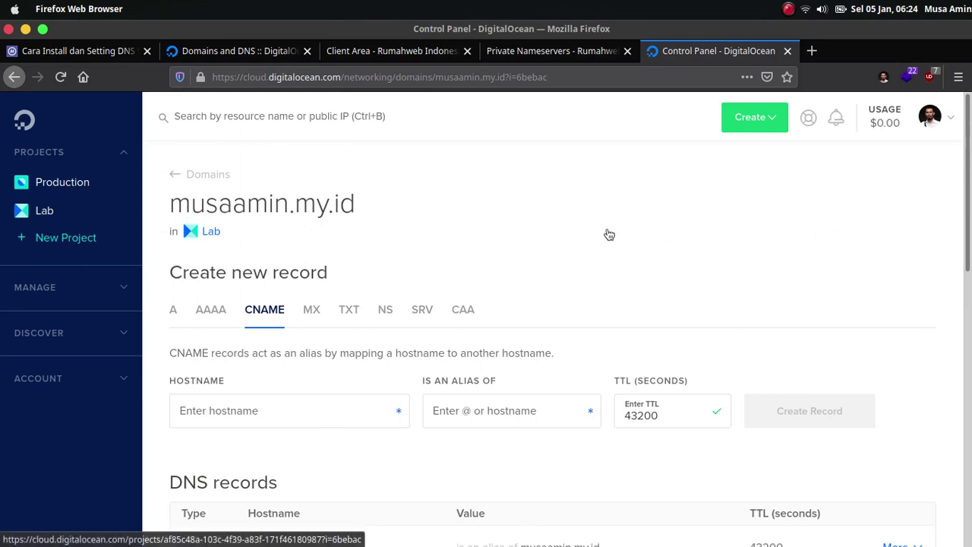
Switch to the terminal, run whois musaamin.my.id and check the name server entries in its output.
{"action": "mouse_move", "coordinate": [619, 528]}
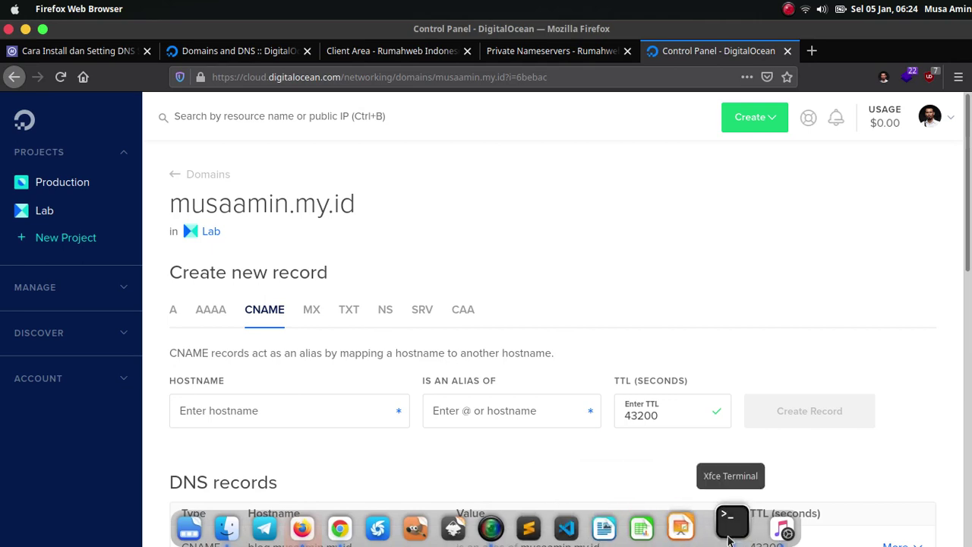
{"action": "left_click", "coordinate": [727, 537]}
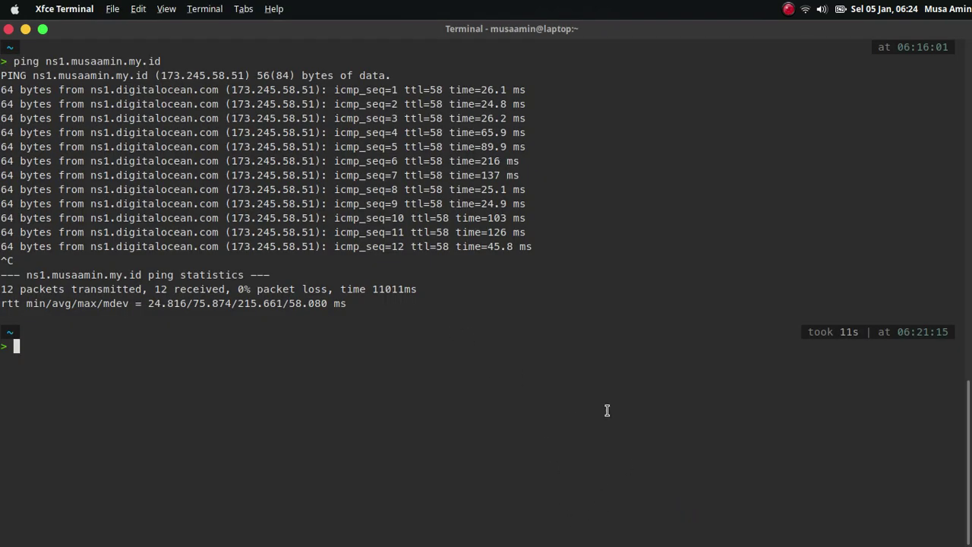
{"action": "key", "text": "Up"}
{"action": "key", "text": "Up"}
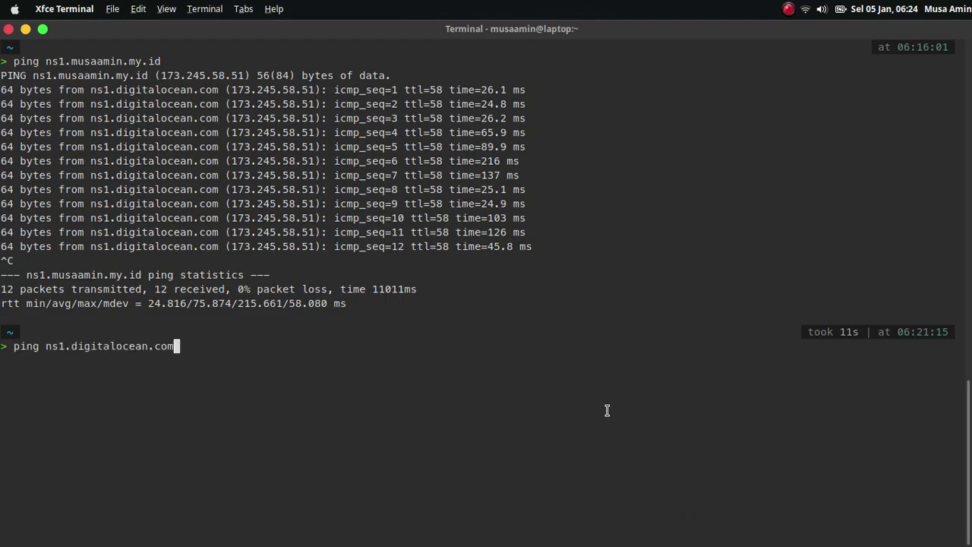
{"action": "key", "text": "Up"}
{"action": "key", "text": "Return"}
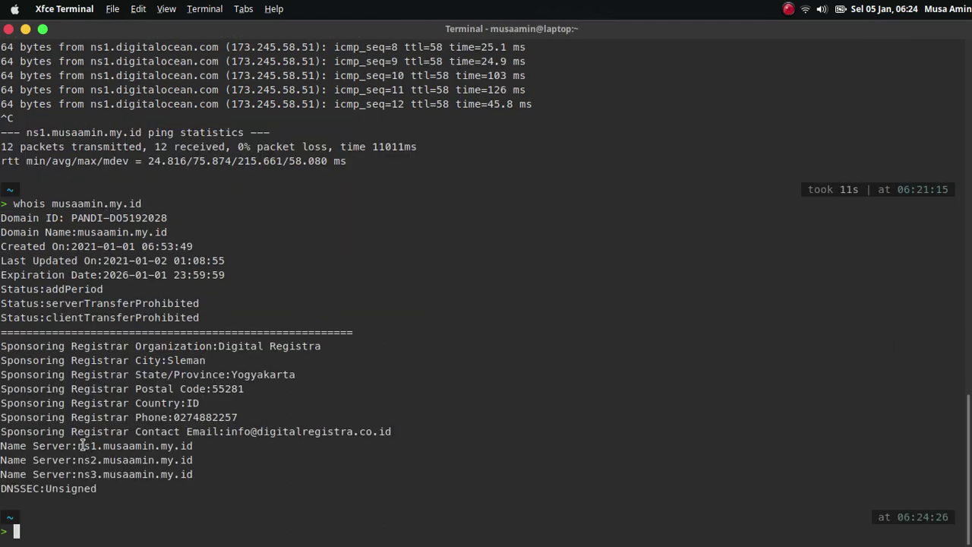
{"action": "left_click_drag", "start_coordinate": [81, 445], "coordinate": [176, 446]}
{"action": "left_click", "coordinate": [187, 446]}
Switch back to Firefox and look over the DNS records listed for the domain in DigitalOcean.
{"action": "mouse_move", "coordinate": [303, 531]}
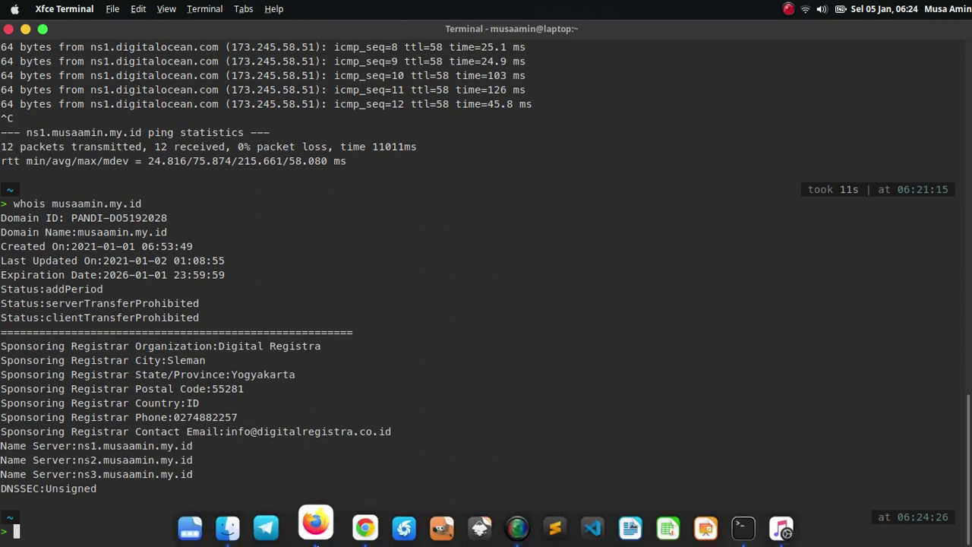
{"action": "left_click", "coordinate": [311, 525]}
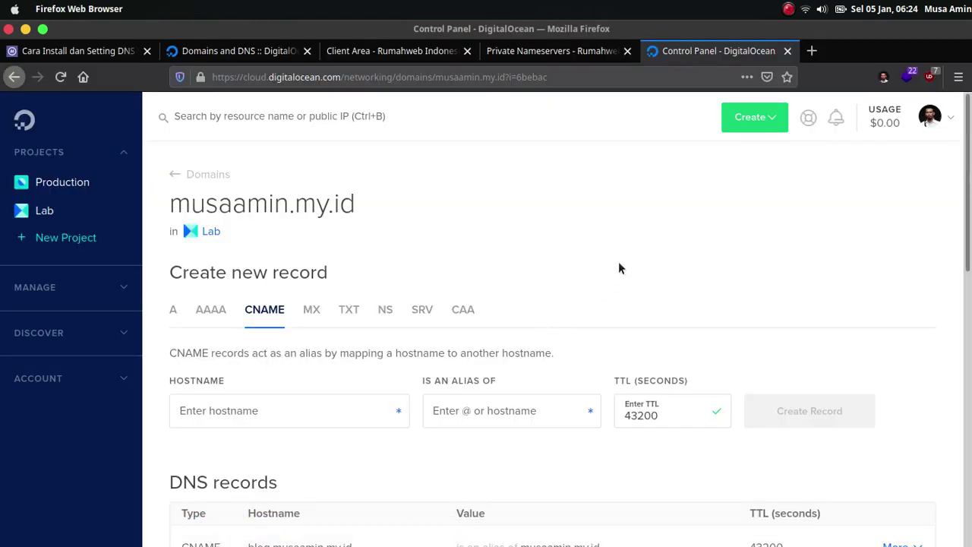
{"action": "scroll", "coordinate": [554, 319], "scroll_direction": "down", "scroll_amount": 5}
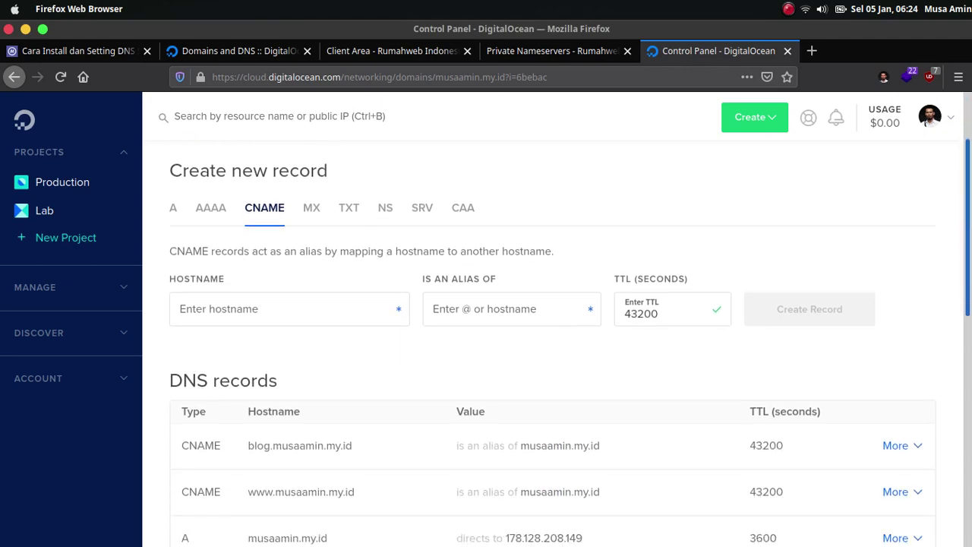
{"action": "scroll", "coordinate": [554, 319], "scroll_direction": "up", "scroll_amount": 2}
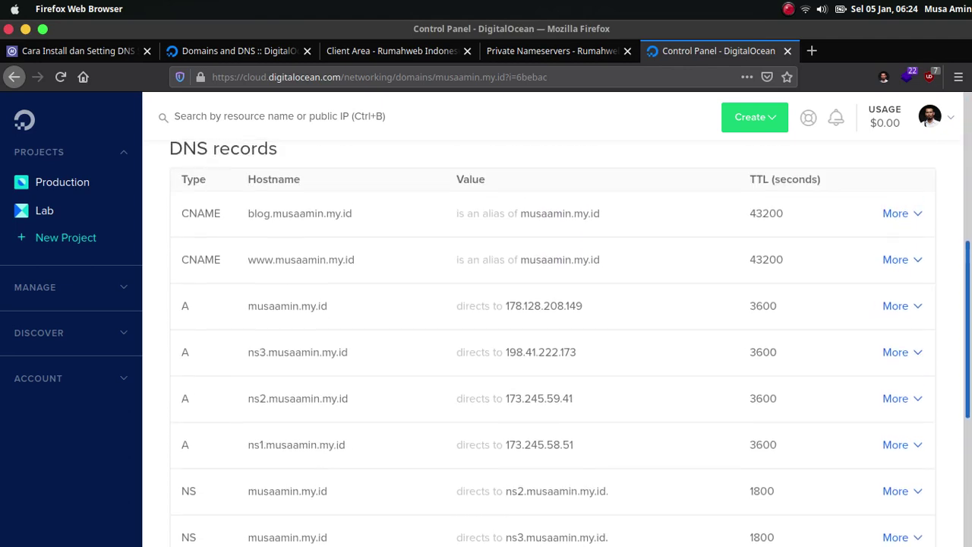
{"action": "scroll", "coordinate": [554, 319], "scroll_direction": "up", "scroll_amount": 3}
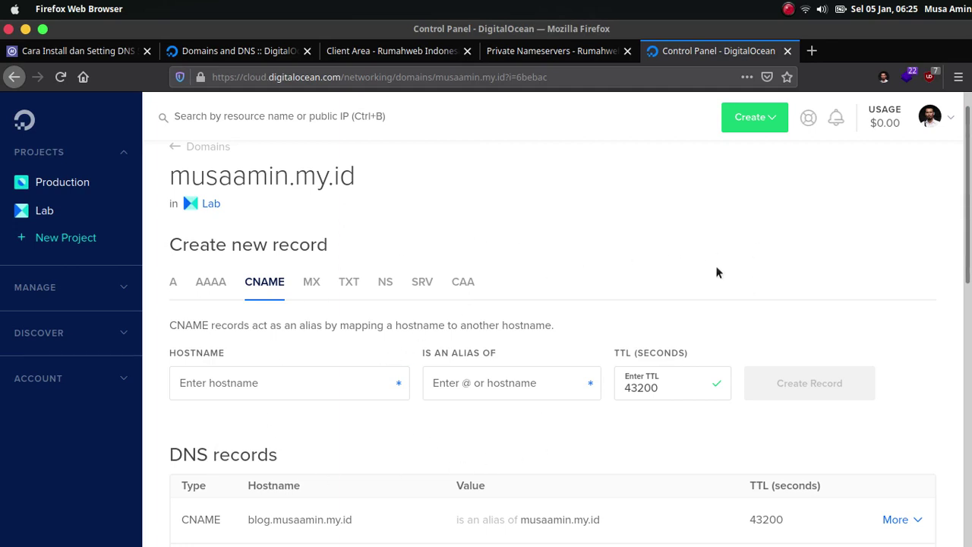
Switch to the terminal and compare the whois name server entries with the earlier ping output for ns1.musaamin.my.id.
{"action": "left_click", "coordinate": [691, 524]}
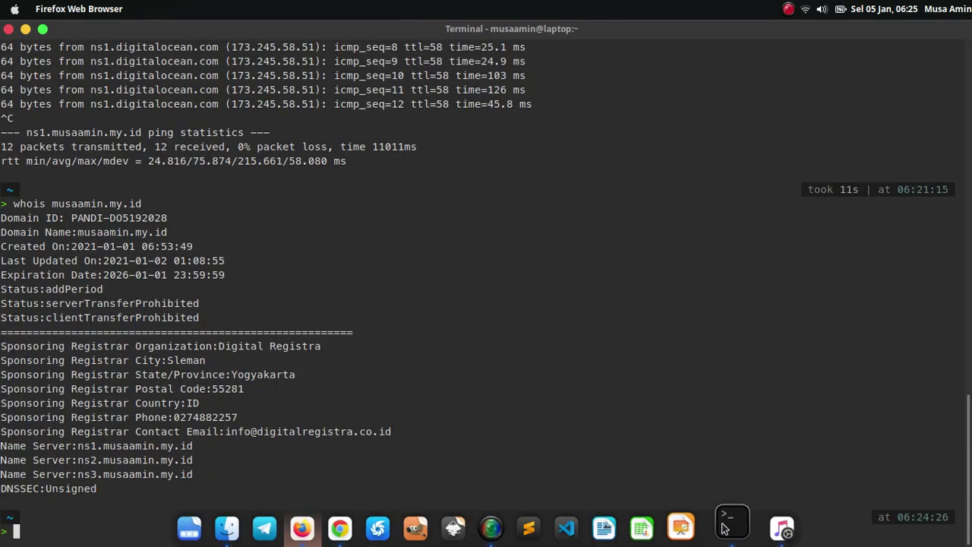
{"action": "double_click", "coordinate": [103, 446]}
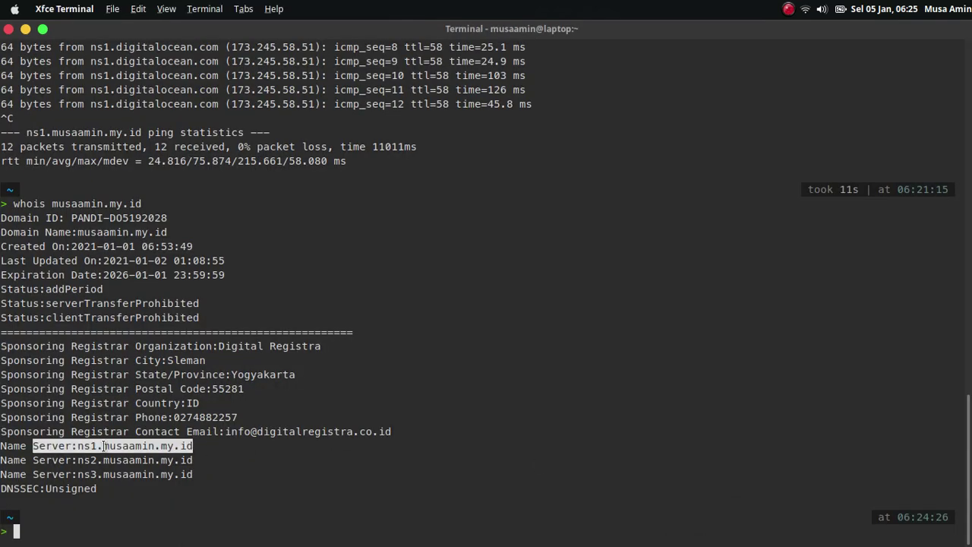
{"action": "left_click", "coordinate": [104, 445]}
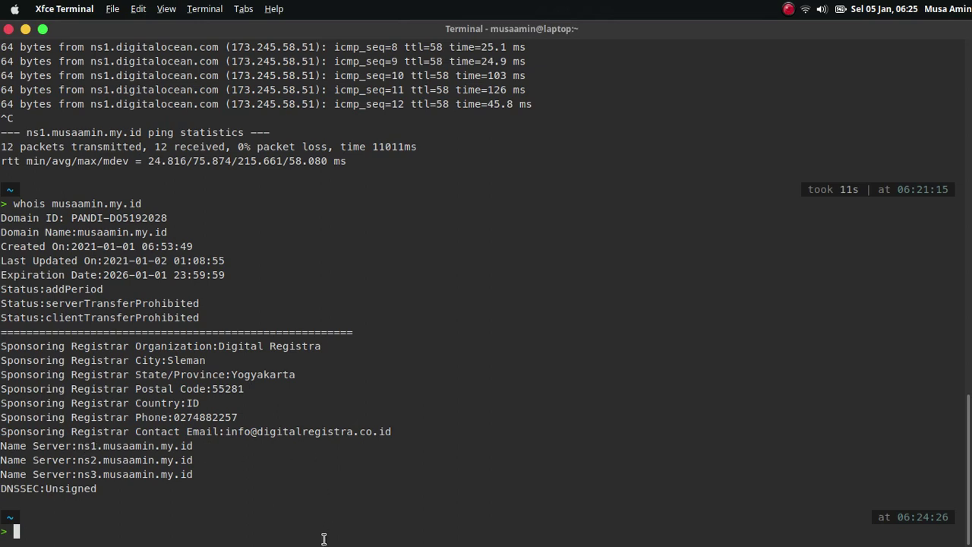
{"action": "mouse_move", "coordinate": [322, 541]}
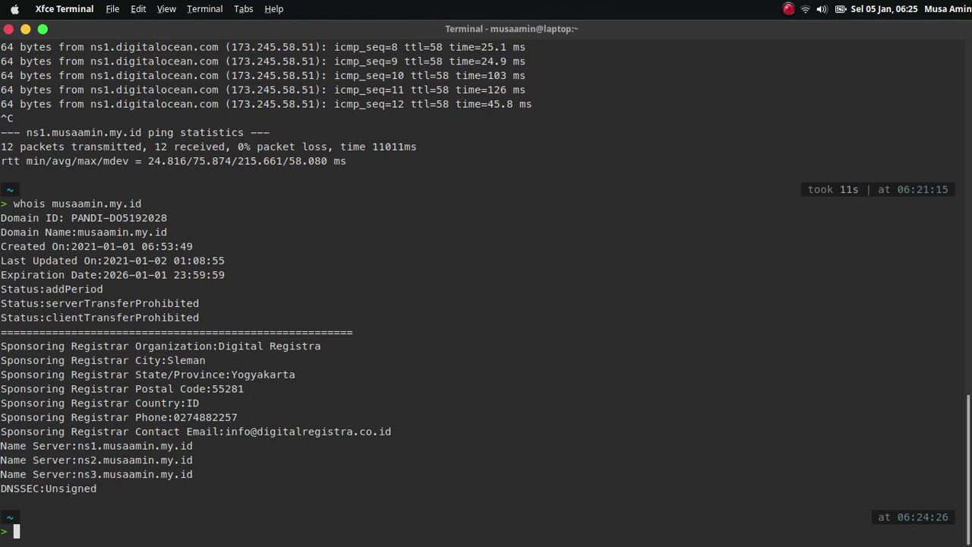
{"action": "scroll", "coordinate": [968, 461], "scroll_direction": "up", "scroll_amount": 4}
{"action": "scroll", "coordinate": [488, 272], "scroll_direction": "down", "scroll_amount": 1}
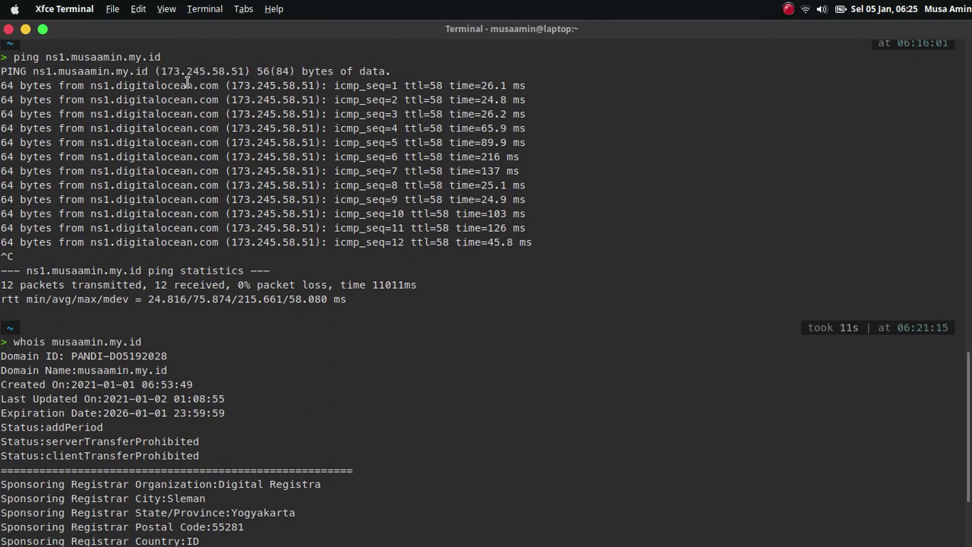
{"action": "left_click_drag", "start_coordinate": [969, 442], "coordinate": [969, 545]}
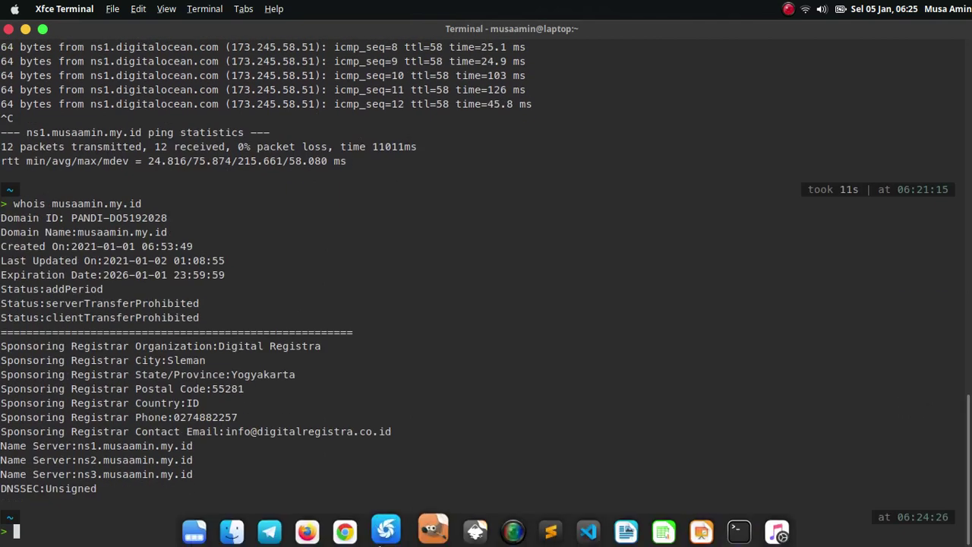
Switch to Firefox and review Rumahweb's private nameserver list, the domain's custom nameservers and the DigitalOcean DNS documentation.
{"action": "left_click", "coordinate": [307, 531]}
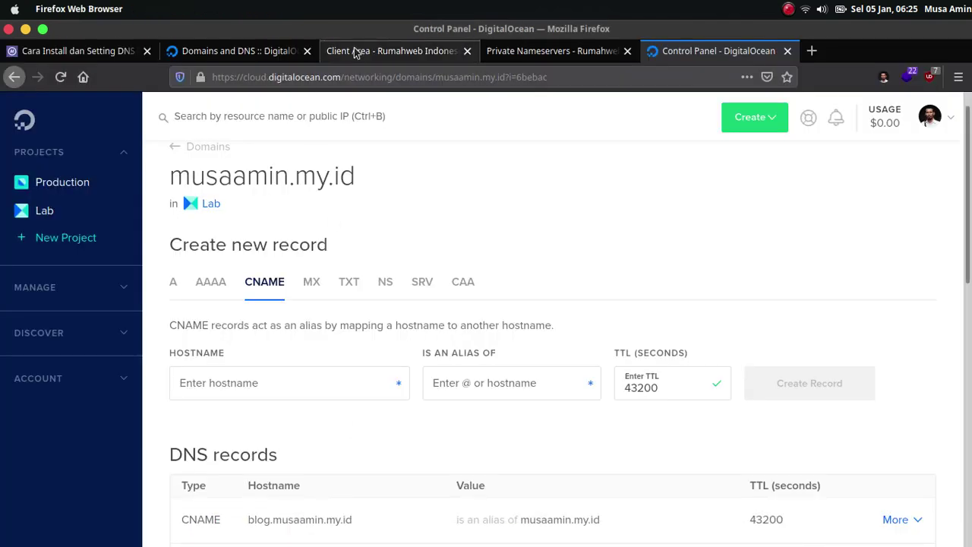
{"action": "left_click", "coordinate": [499, 53]}
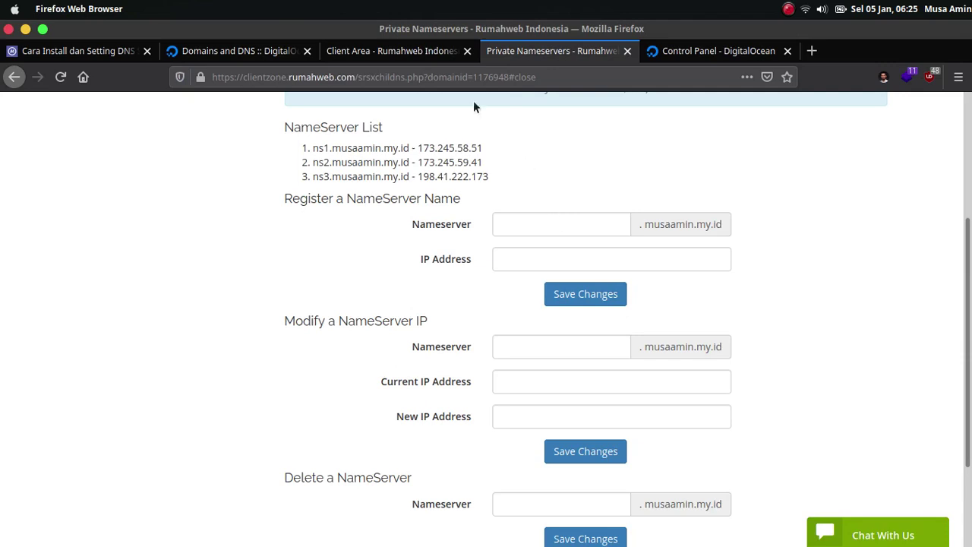
{"action": "left_click", "coordinate": [412, 53]}
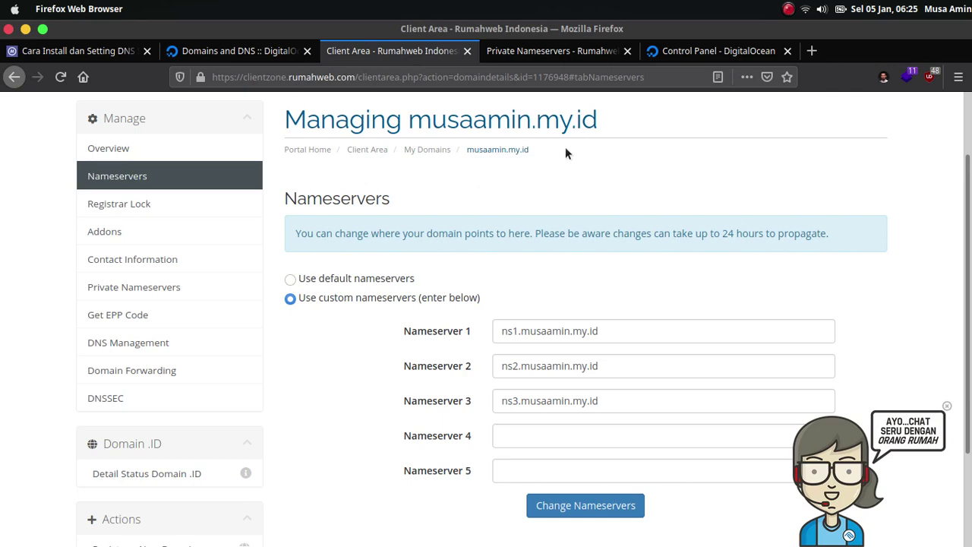
{"action": "left_click", "coordinate": [240, 53]}
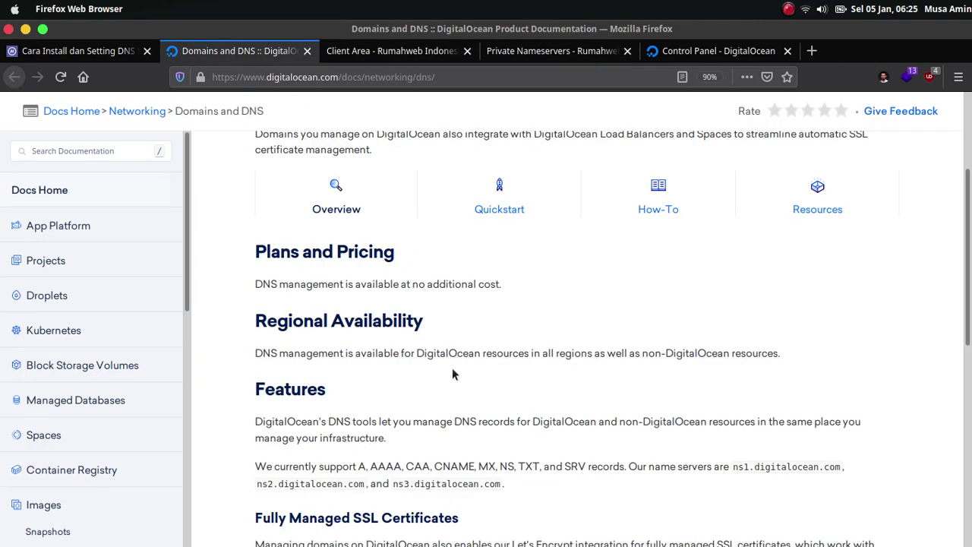
Return to the DigitalOcean domain page and examine its complete list of CNAME, A and NS records.
{"action": "left_click", "coordinate": [681, 52]}
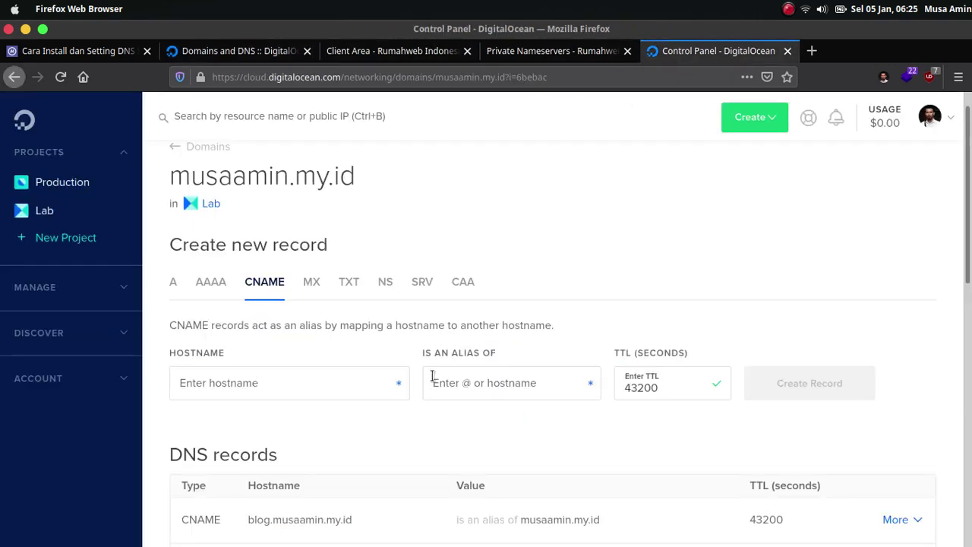
{"action": "scroll", "coordinate": [433, 376], "scroll_direction": "down", "scroll_amount": 3}
{"action": "scroll", "coordinate": [433, 376], "scroll_direction": "up", "scroll_amount": 2}
{"action": "scroll", "coordinate": [434, 369], "scroll_direction": "down", "scroll_amount": 5}
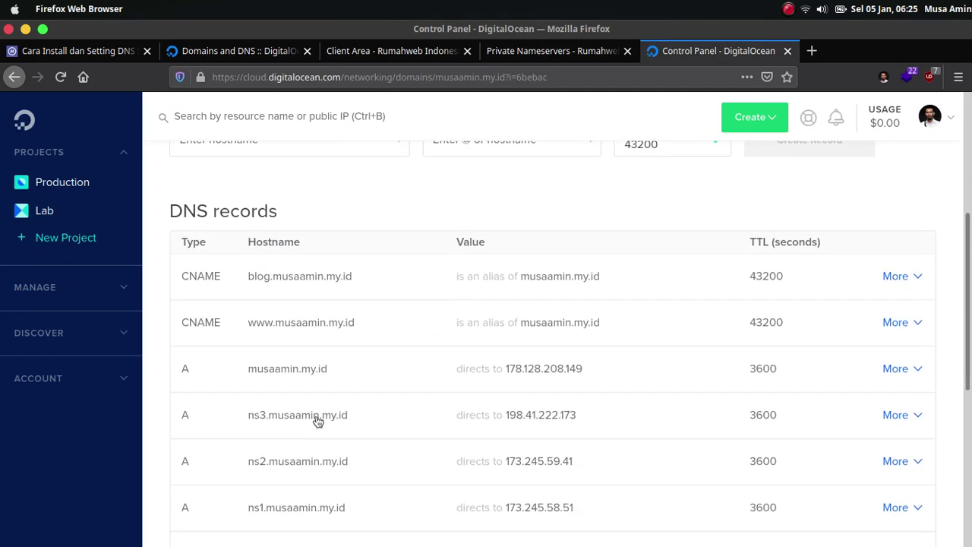
{"action": "mouse_move", "coordinate": [351, 272]}
{"action": "scroll", "coordinate": [429, 252], "scroll_direction": "down", "scroll_amount": 4}
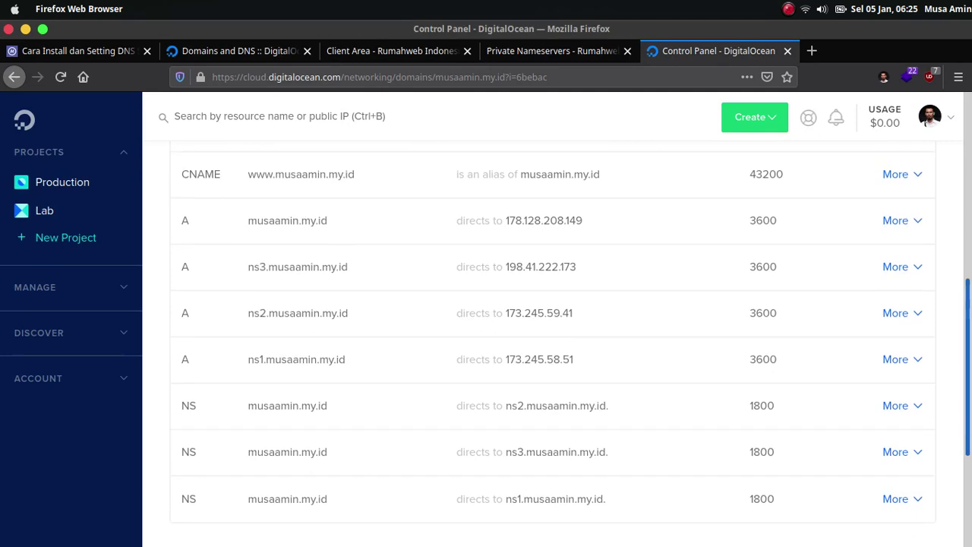
{"action": "scroll", "coordinate": [694, 363], "scroll_direction": "up", "scroll_amount": 4}
{"action": "scroll", "coordinate": [553, 329], "scroll_direction": "up", "scroll_amount": 3}
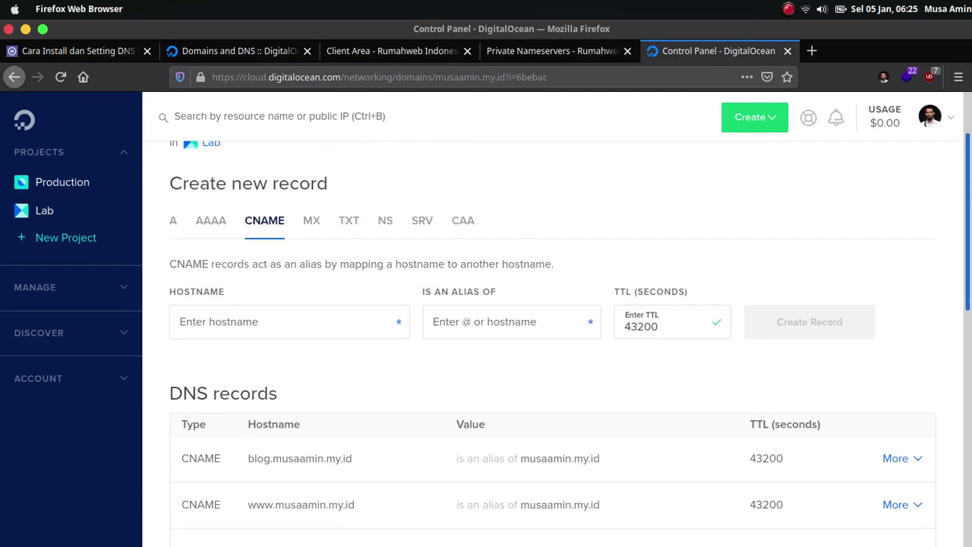